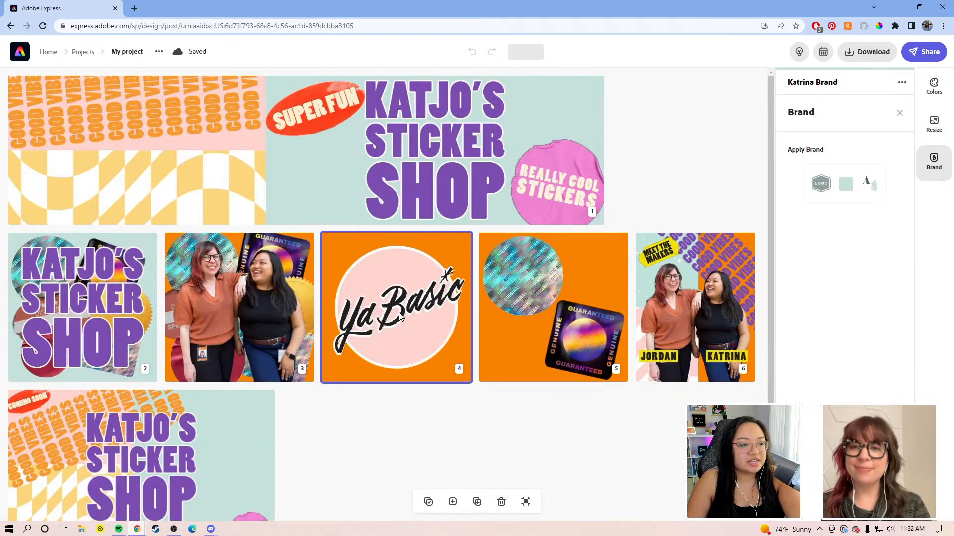
Step: Open the recent Promo Ca project and look through both of its pages
scroll(398, 318, "down", 1)
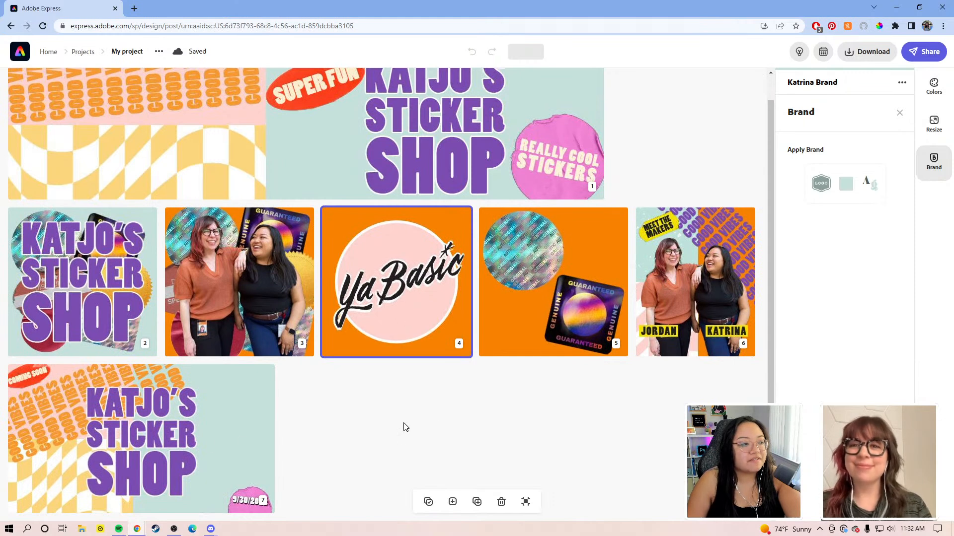
left_click(20, 53)
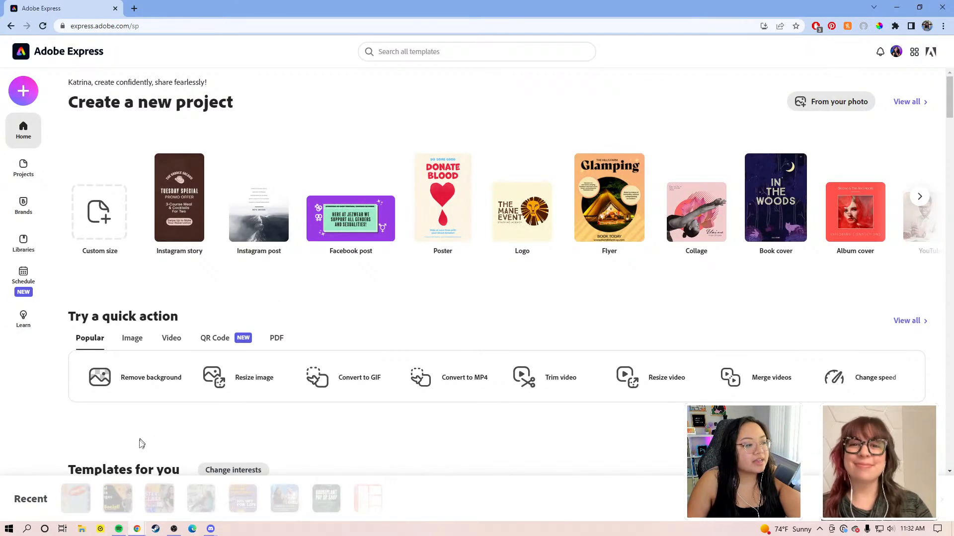
left_click(248, 499)
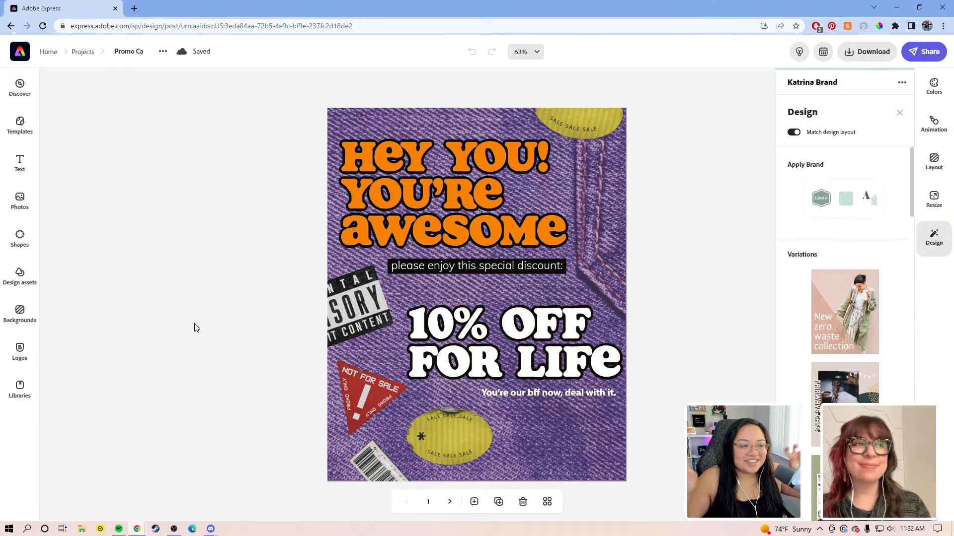
left_click(450, 502)
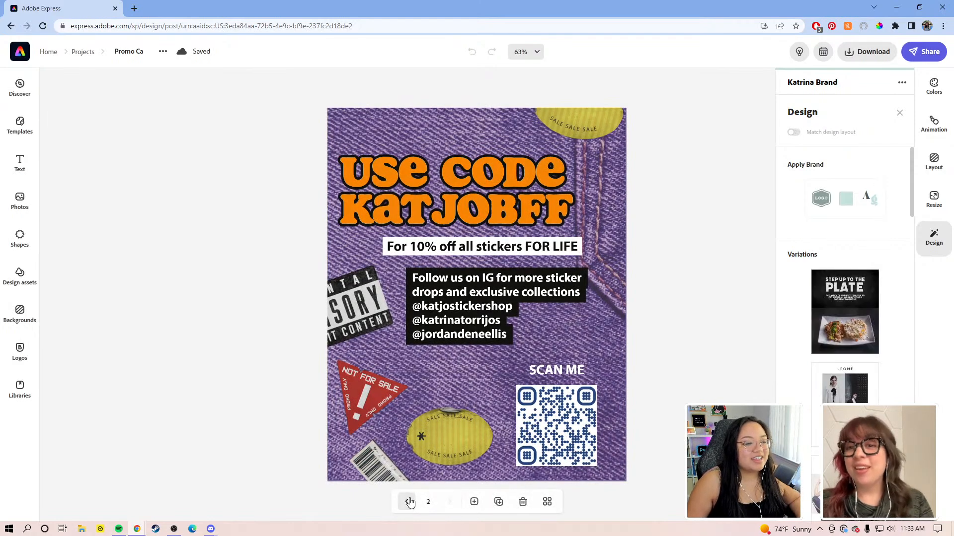
left_click(406, 502)
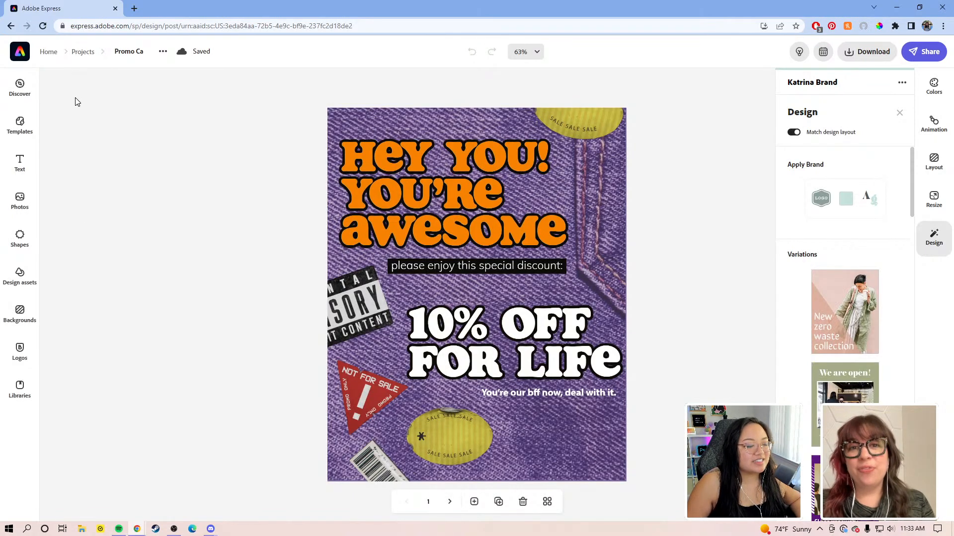
left_click(75, 97)
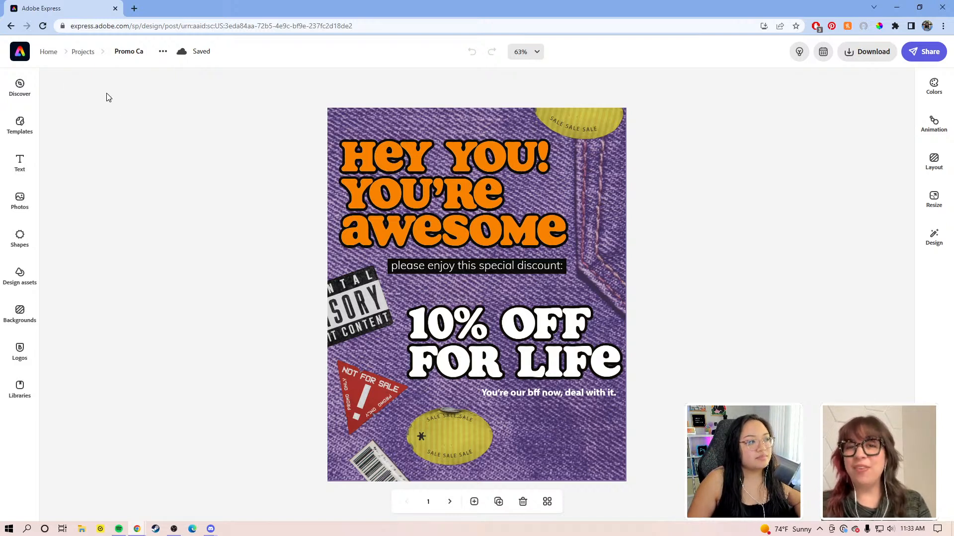
Step: Return to the sticker shop project and open page 4 with the Ya Basic sticker, closing the design suggestions
left_click(19, 57)
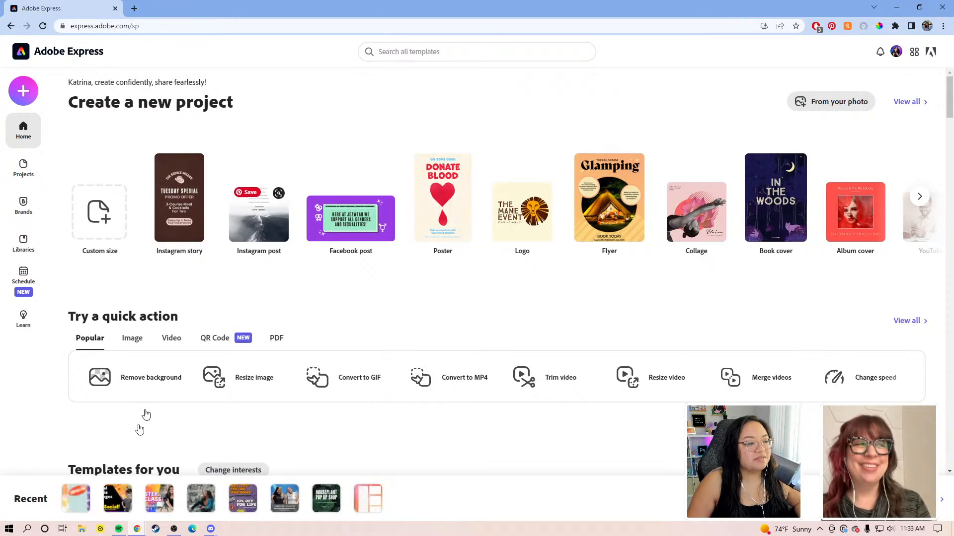
left_click(76, 499)
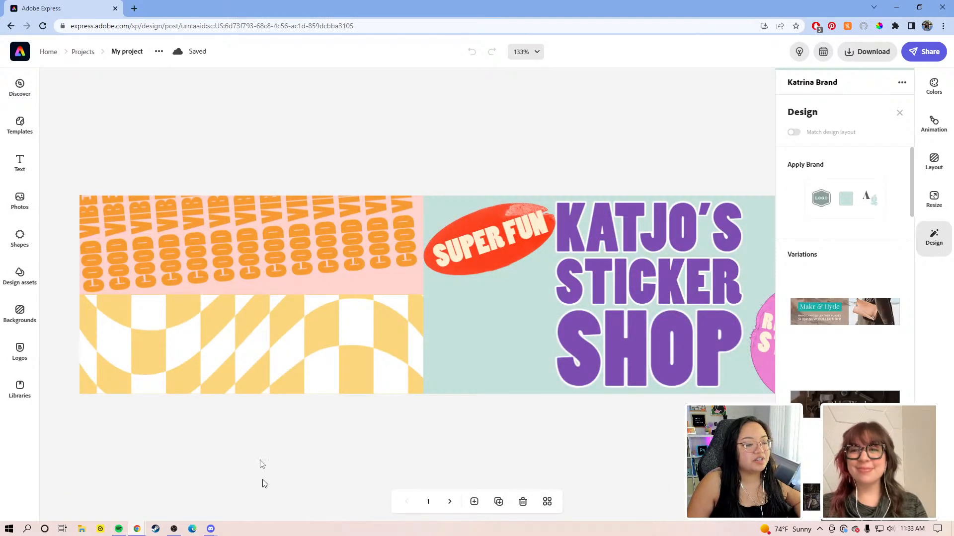
left_click(547, 502)
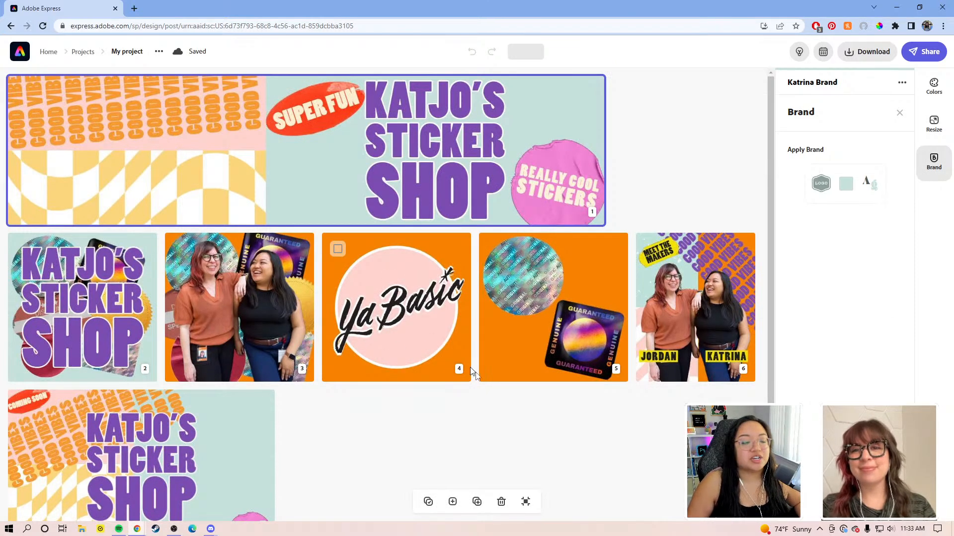
left_click(387, 317)
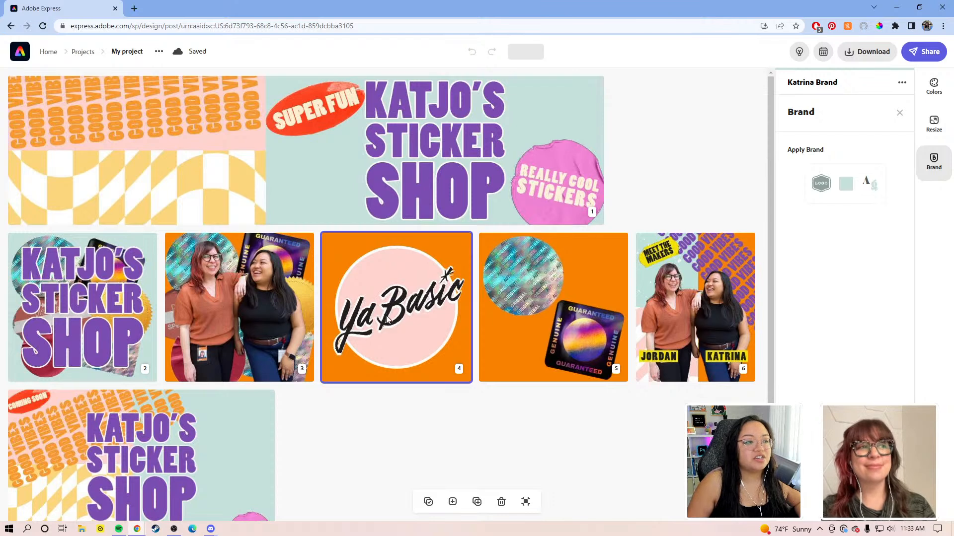
left_click(389, 319)
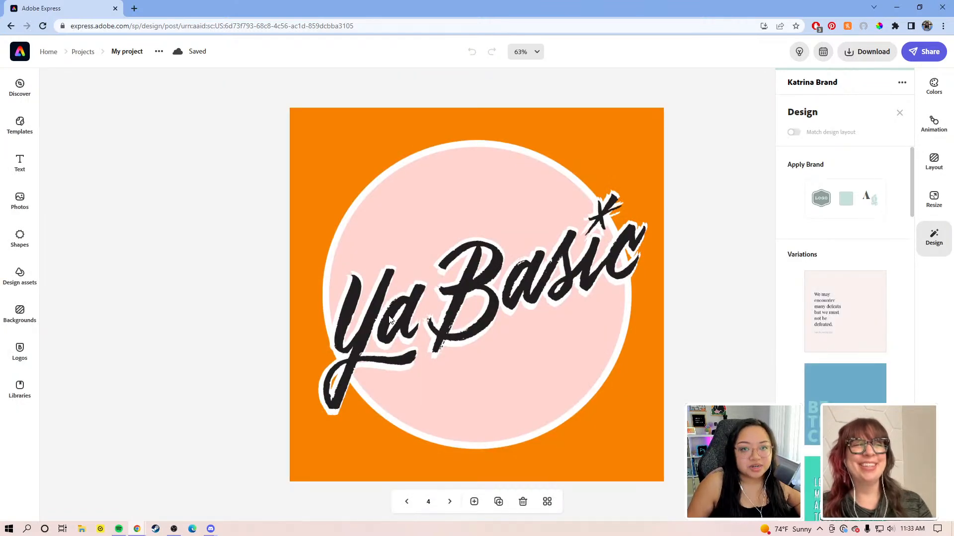
left_click(761, 160)
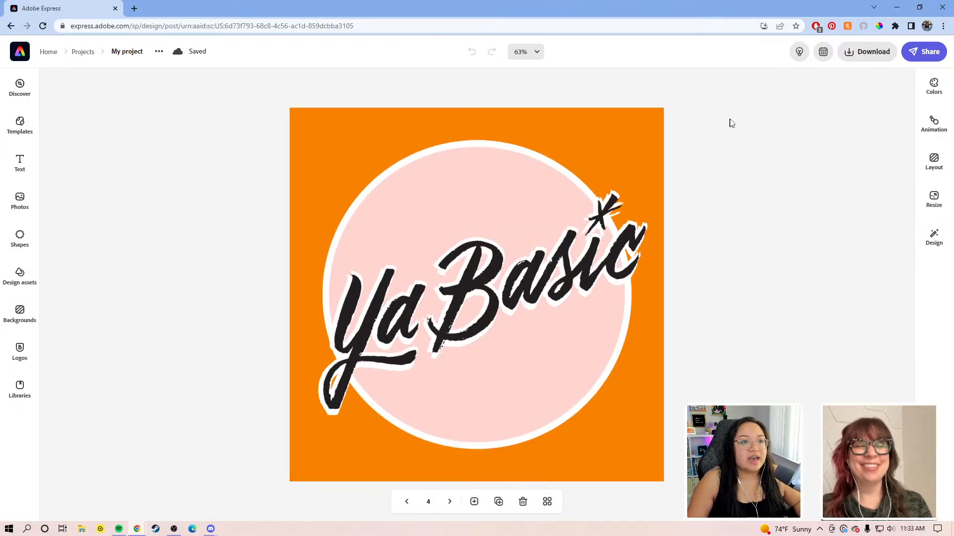
left_click(858, 52)
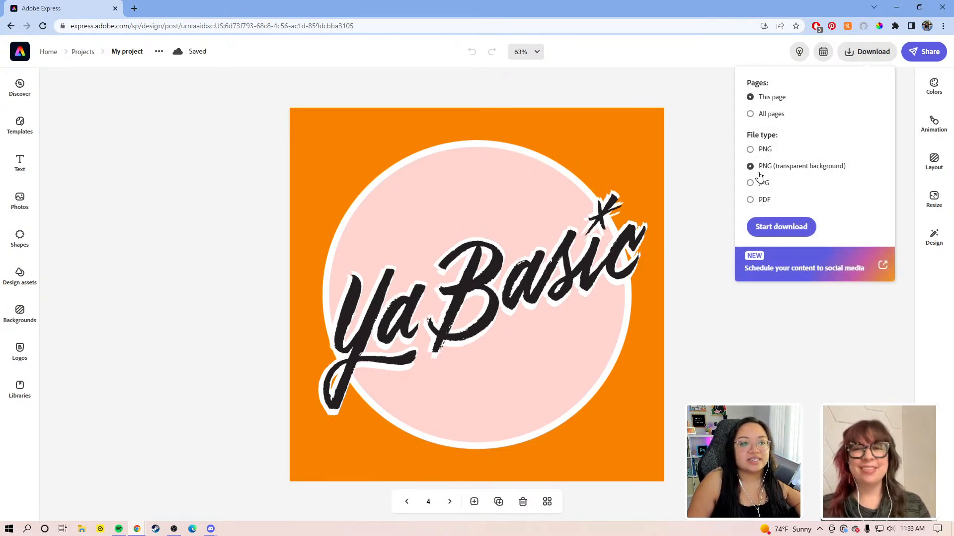
left_click(796, 226)
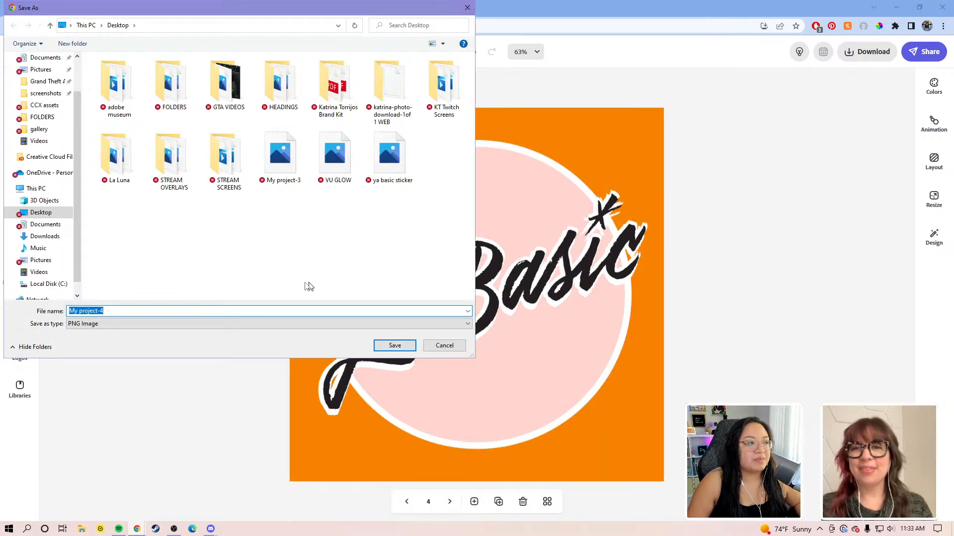
left_click(468, 8)
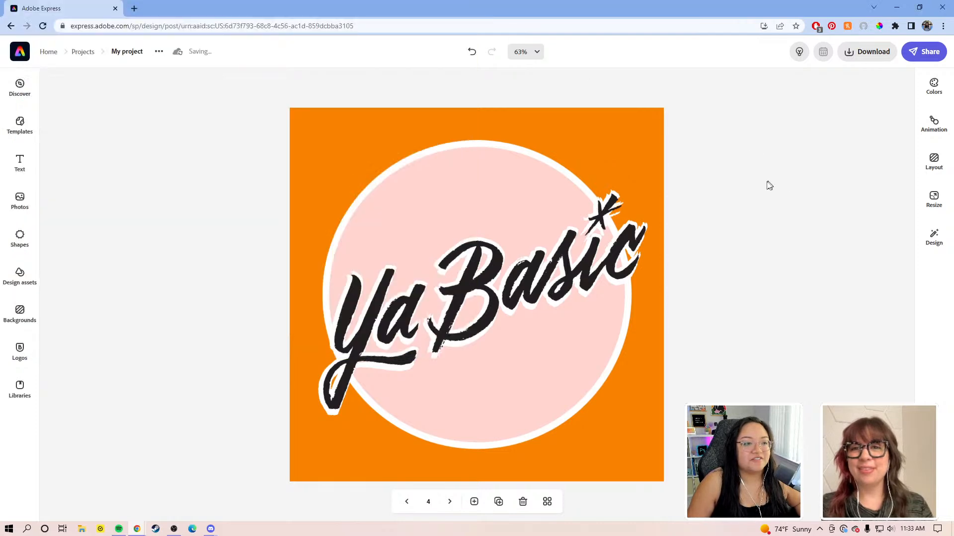
Step: Go from the Ya Basic page to page 7, the last page of the project
left_click(546, 503)
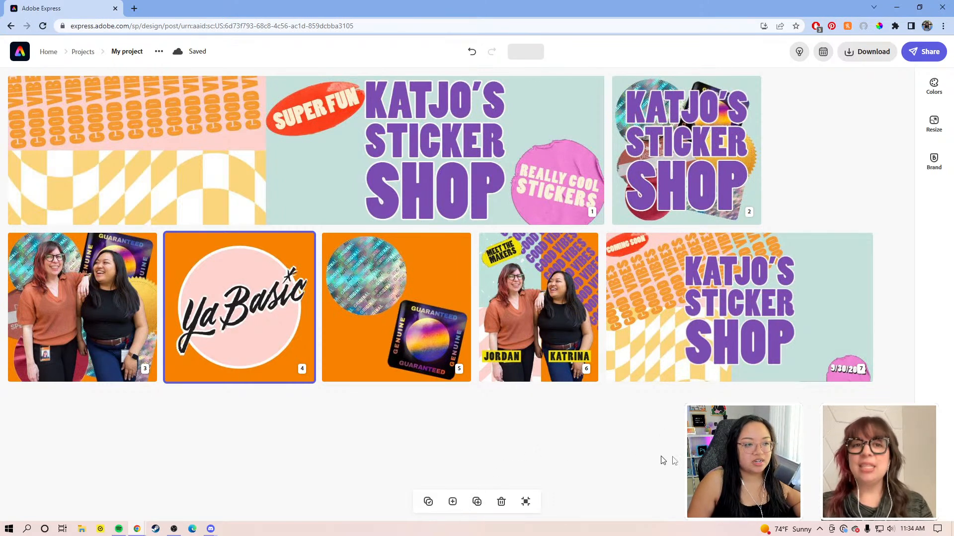
left_click(527, 503)
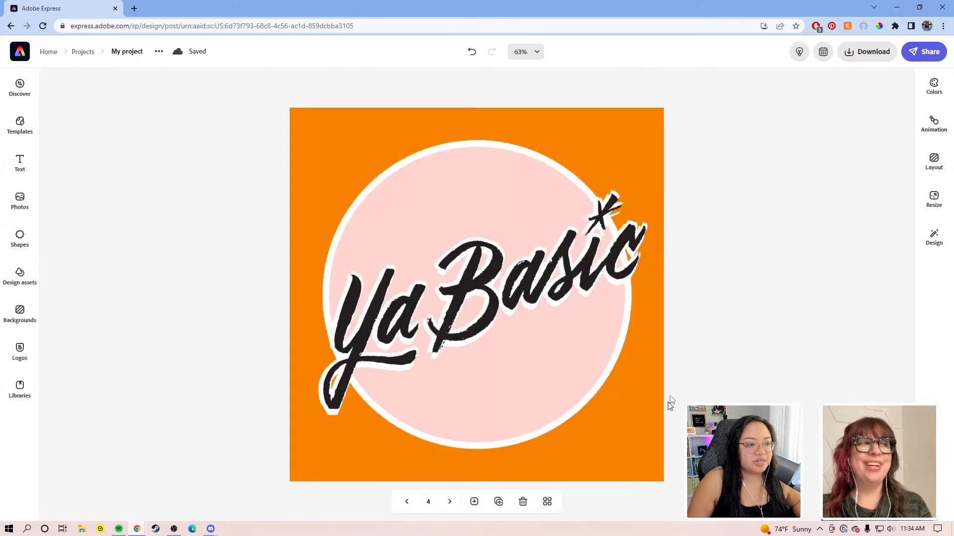
left_click(450, 503)
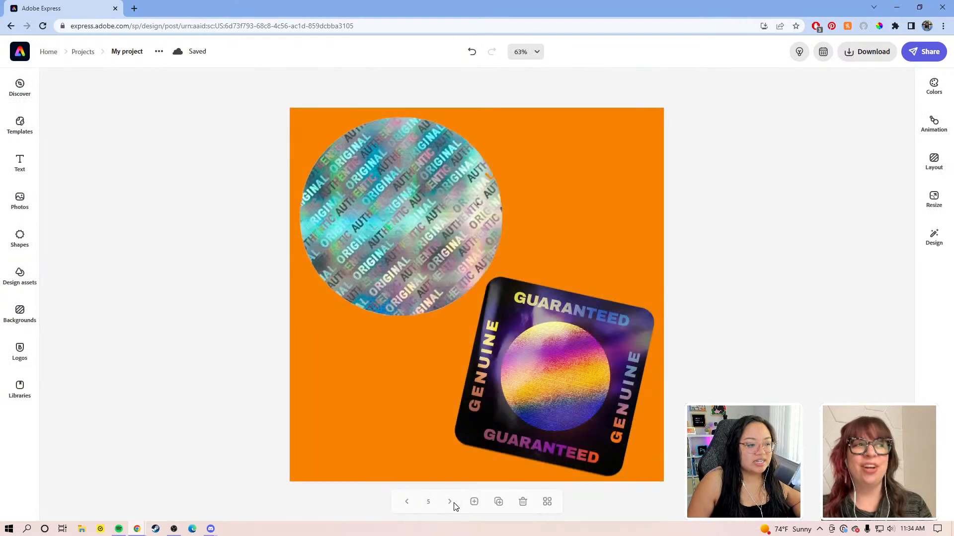
left_click(450, 503)
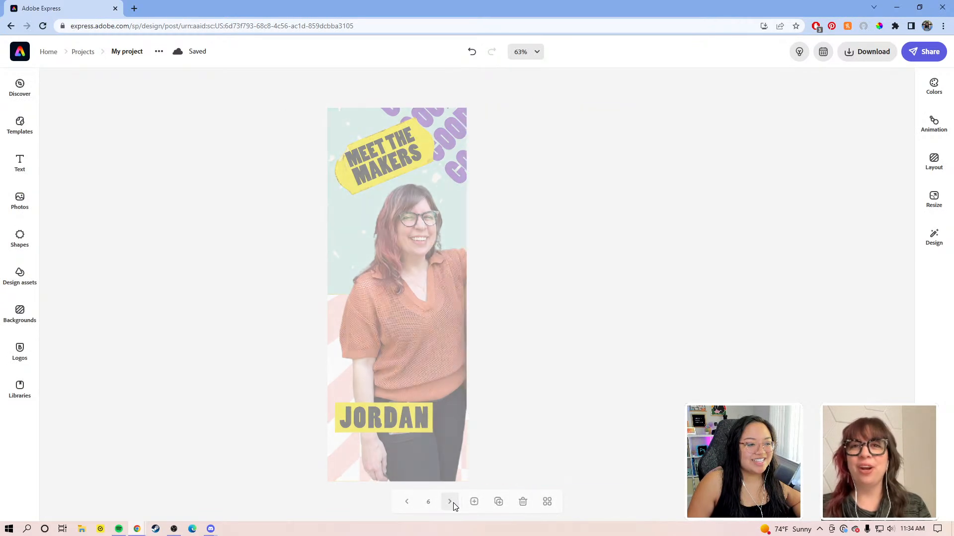
left_click(450, 503)
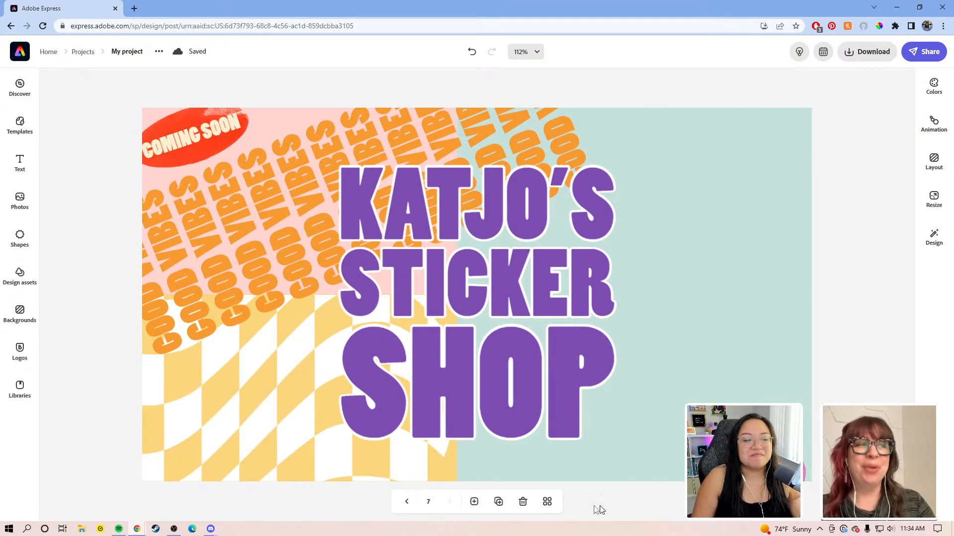
Step: Add a new page with a custom size of 2700 px wide by 2025 px high
left_click(473, 501)
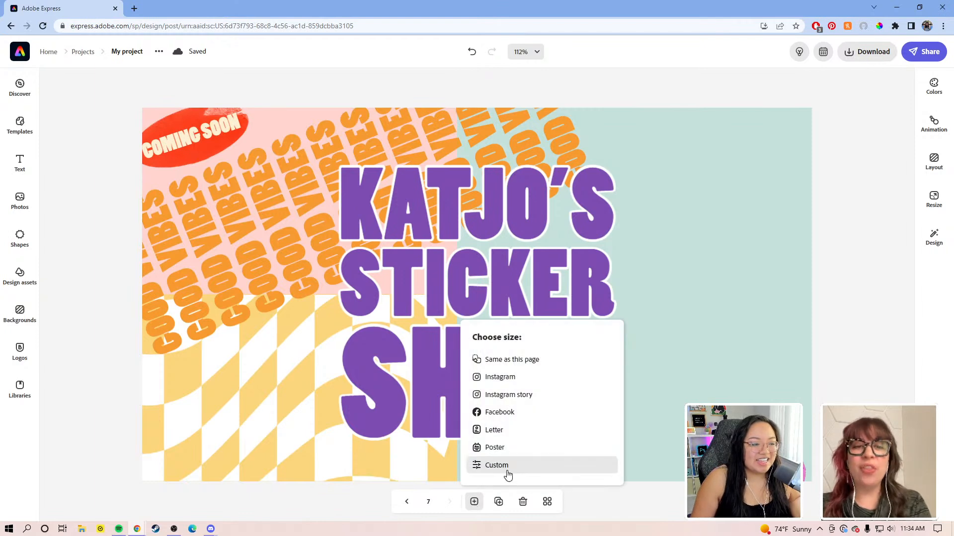
left_click(496, 465)
left_click(400, 282)
left_click_drag(401, 282, 361, 287)
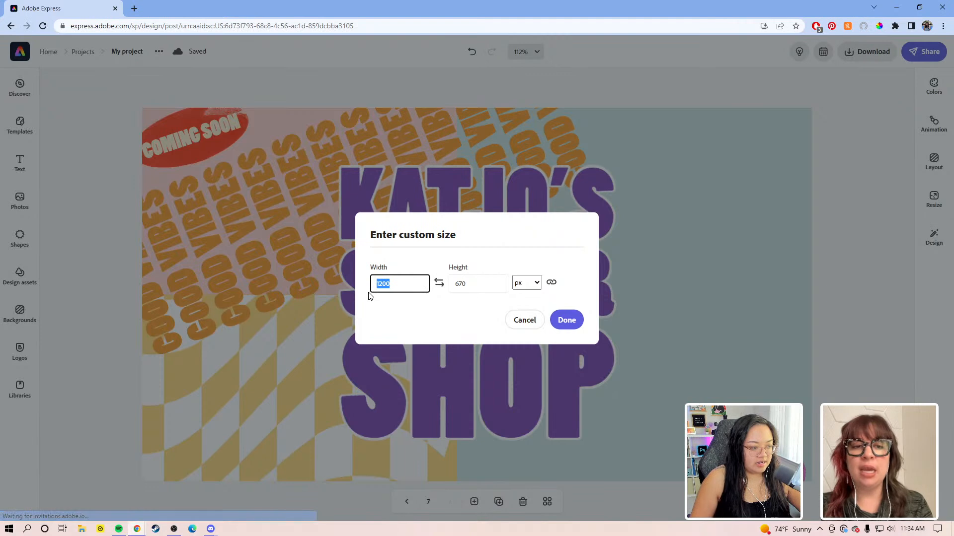
type("2")
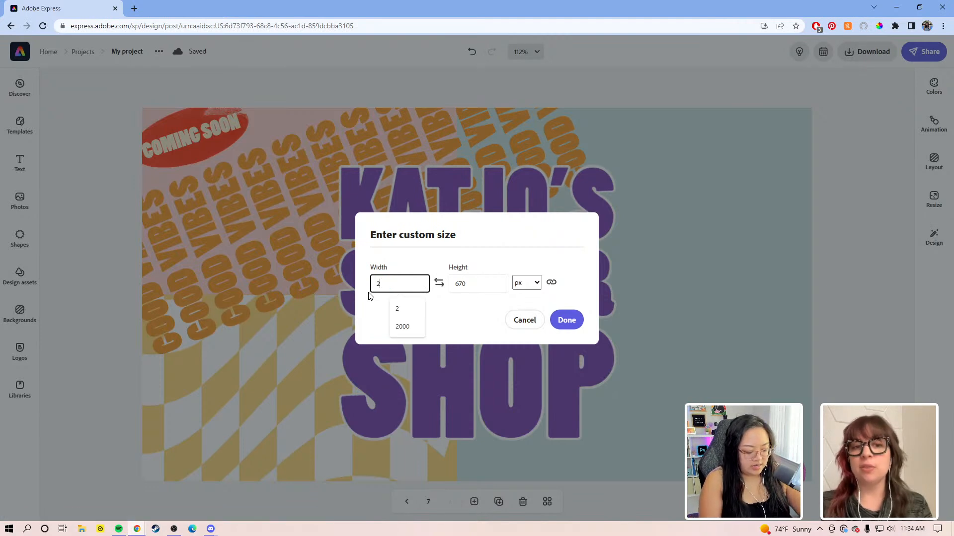
type("700")
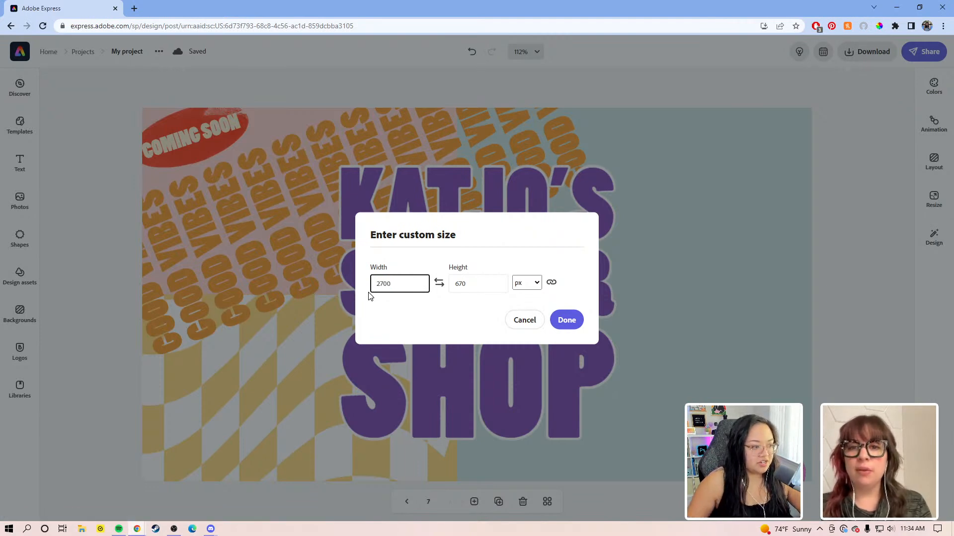
left_click_drag(492, 281, 448, 282)
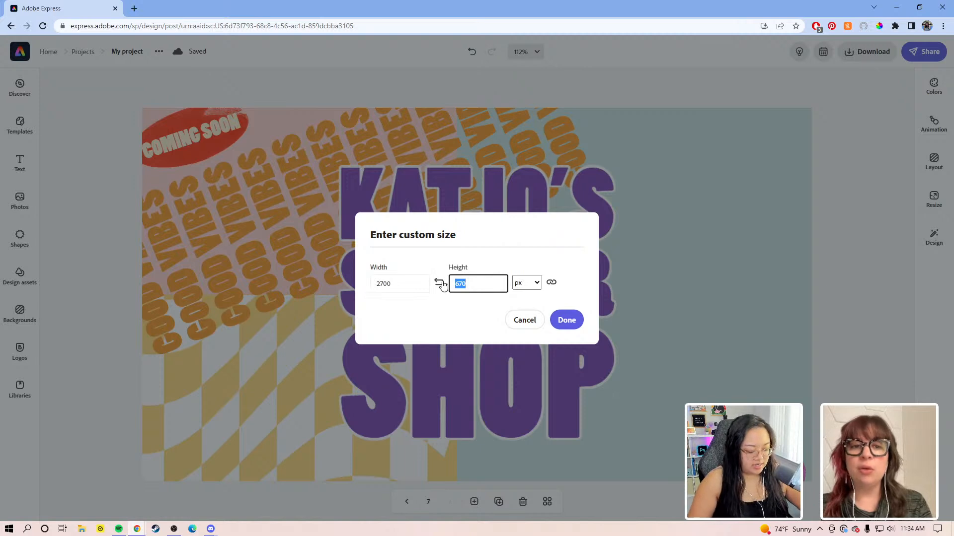
type("2025")
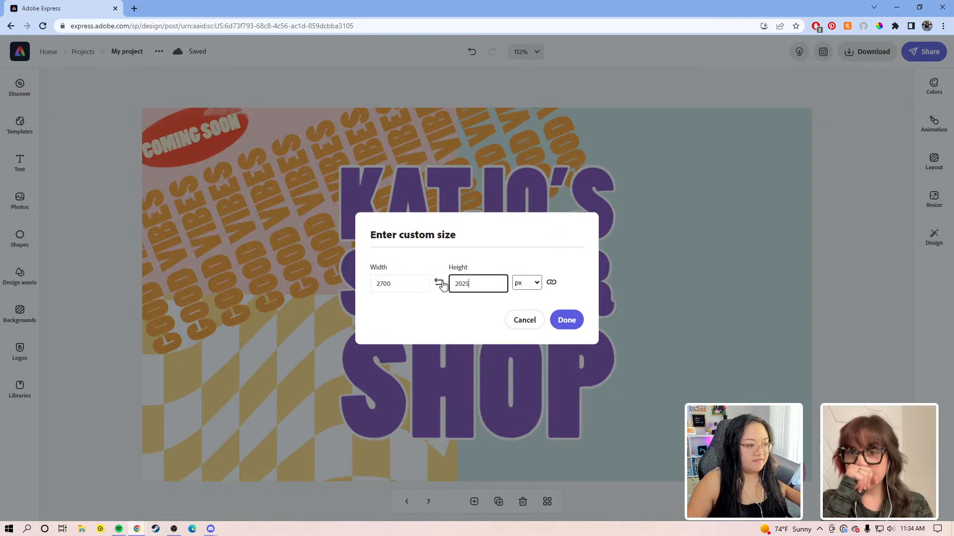
left_click(546, 254)
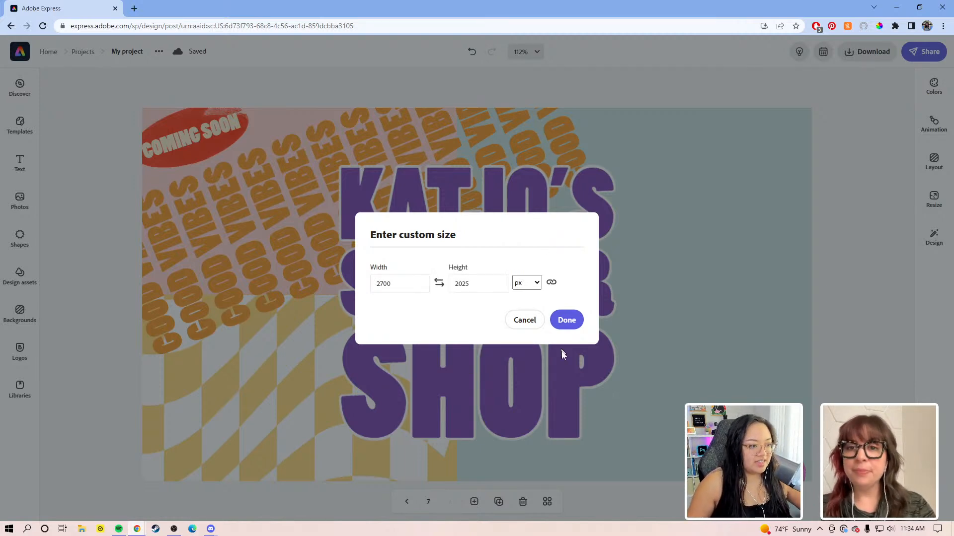
left_click(567, 321)
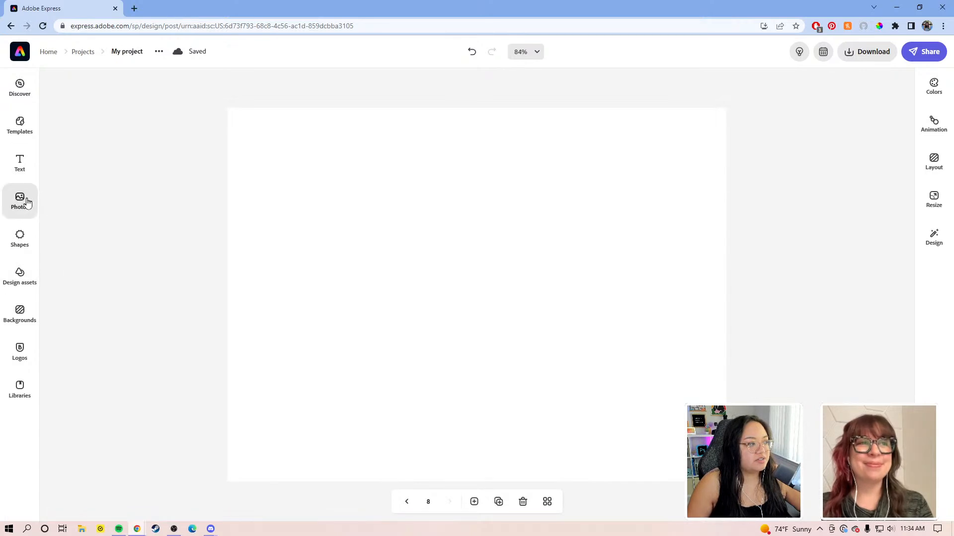
Step: Upload the "ya basic sticker" image from the Desktop and place it on the blank page
left_click(25, 215)
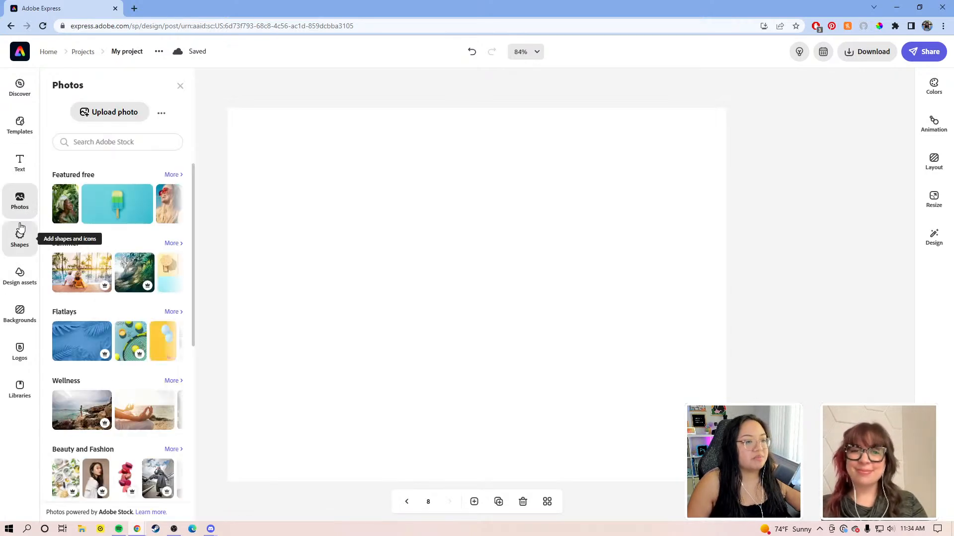
left_click(245, 175)
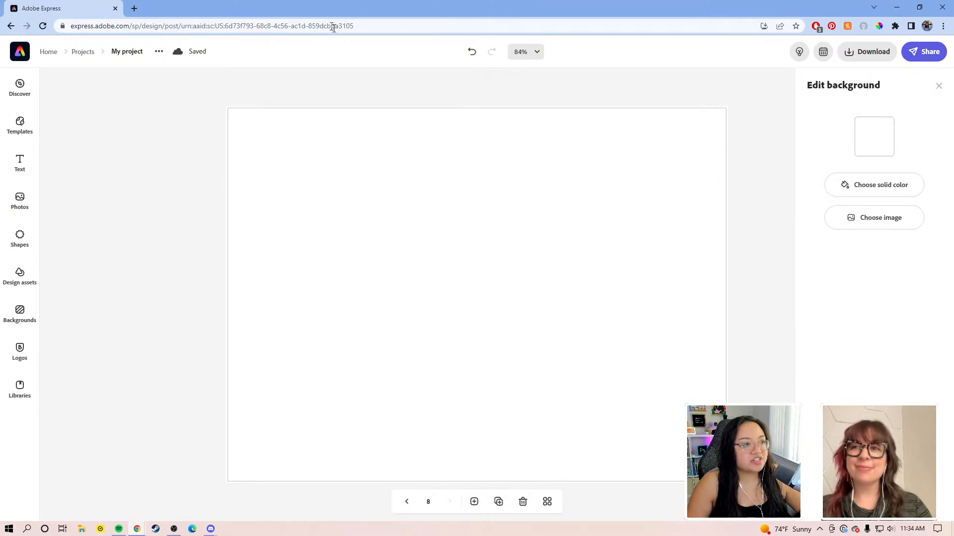
left_click(20, 201)
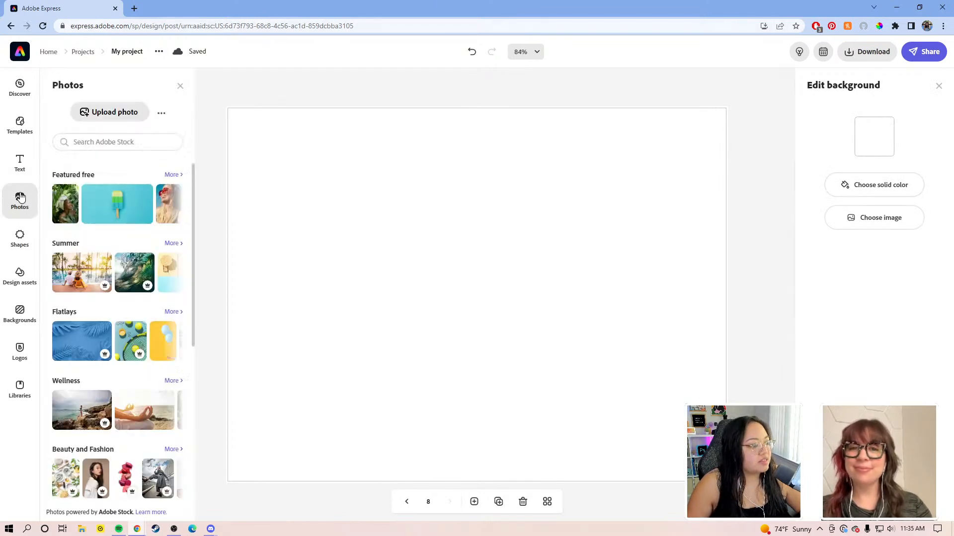
left_click(108, 116)
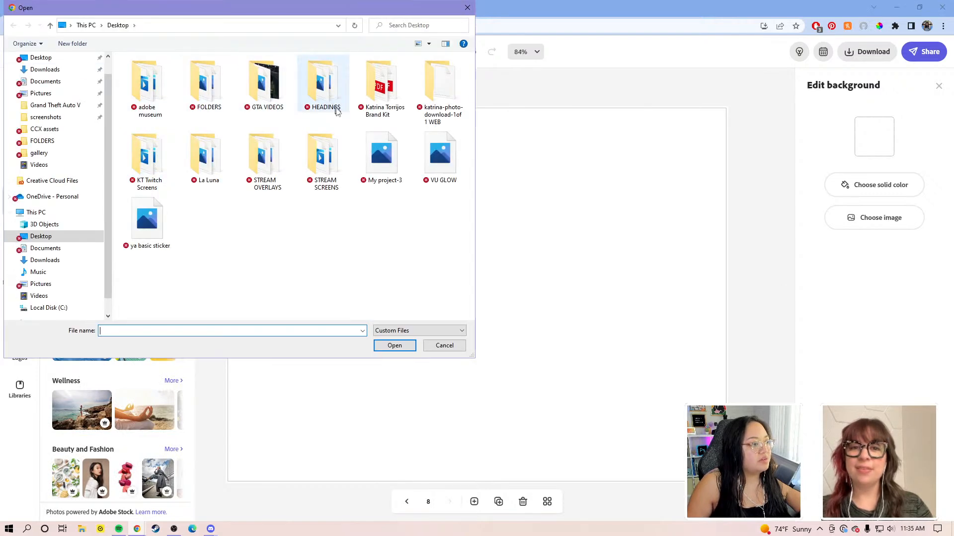
left_click(152, 210)
double_click(152, 210)
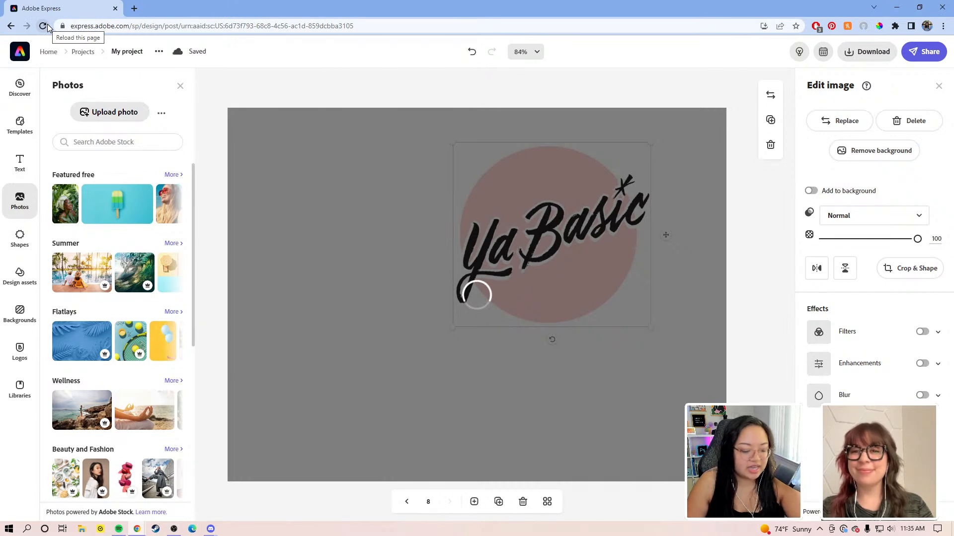
Step: Reload the project in the browser and reopen page 8, the one with the Ya Basic sticker image
left_click(48, 24)
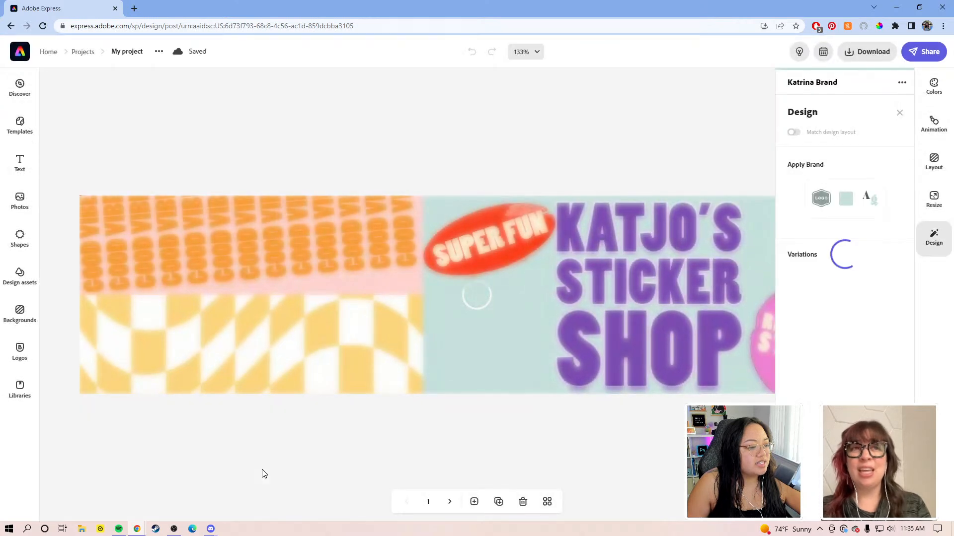
left_click(547, 502)
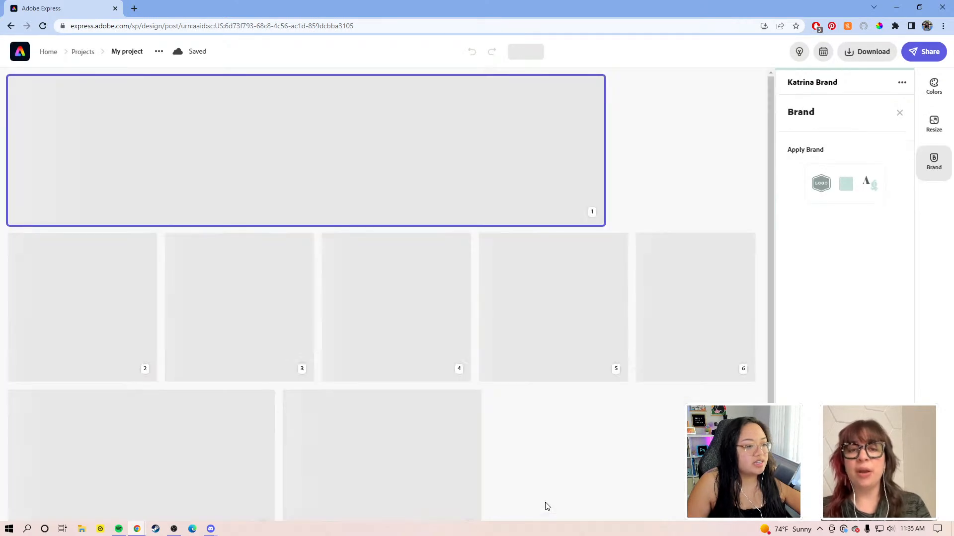
left_click(426, 452)
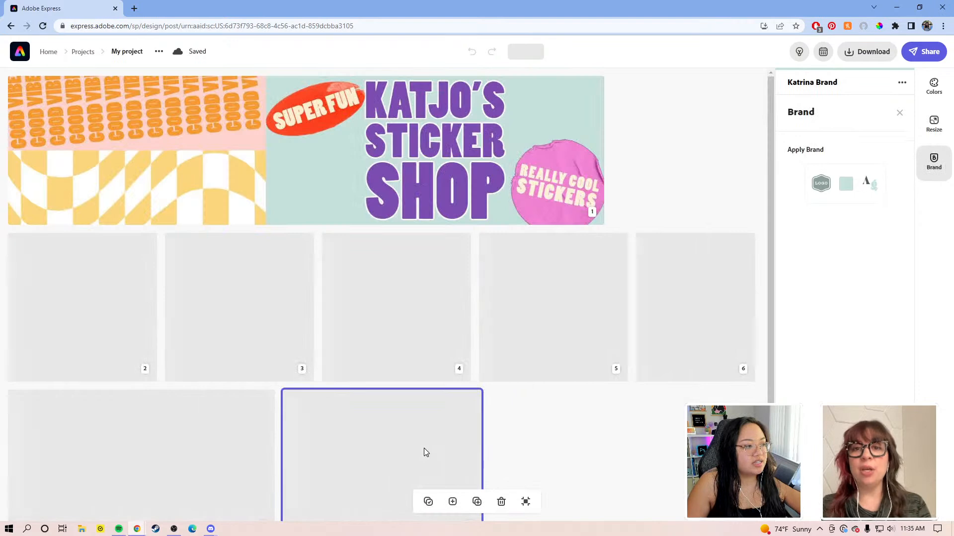
left_click(424, 448)
Step: Enlarge the Ya Basic sticker image and position it near the middle of the page
left_click_drag(559, 227, 477, 272)
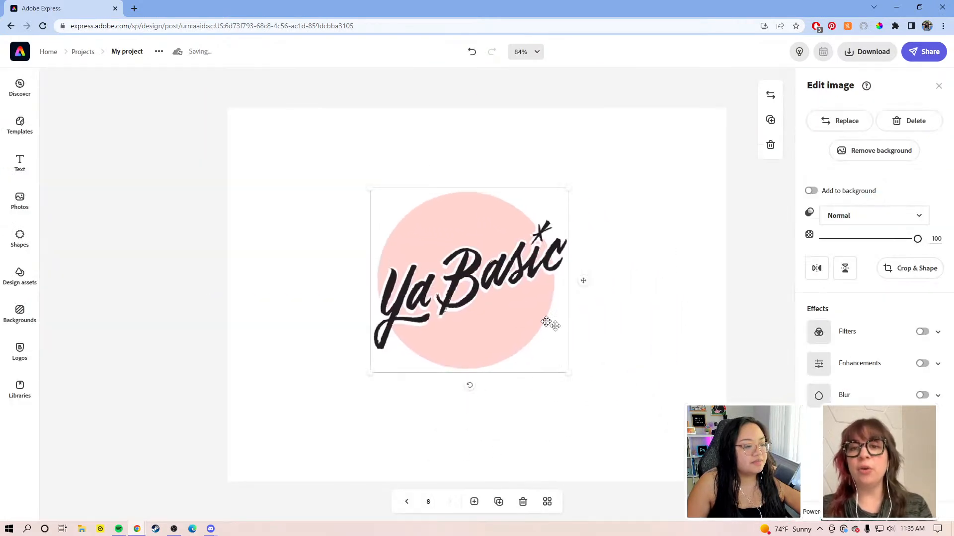
left_click_drag(569, 372, 617, 417)
left_click_drag(552, 328, 506, 286)
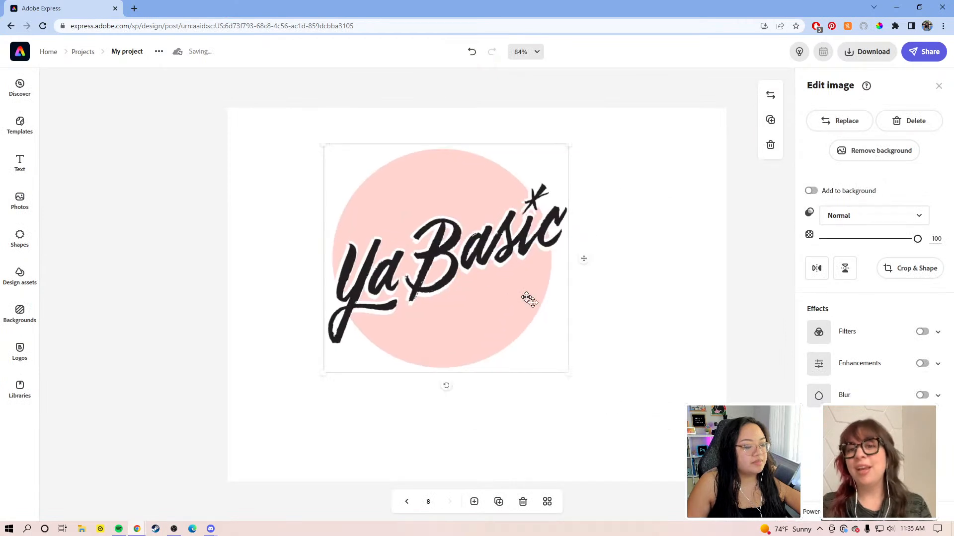
left_click_drag(569, 372, 619, 419)
Step: Set the page background to the palette grey #7E7E7E and align the sticker image to the page centre
left_click(701, 362)
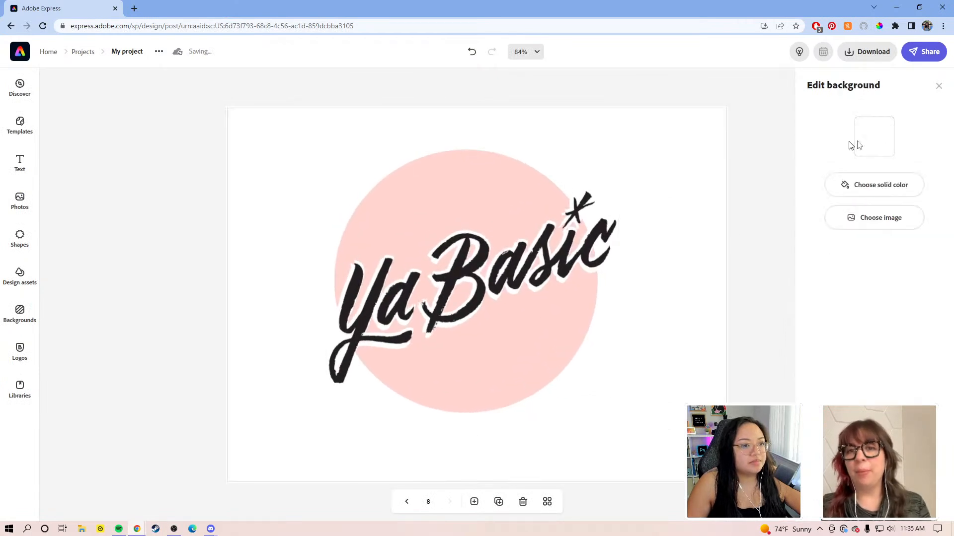
left_click(872, 142)
left_click(867, 252)
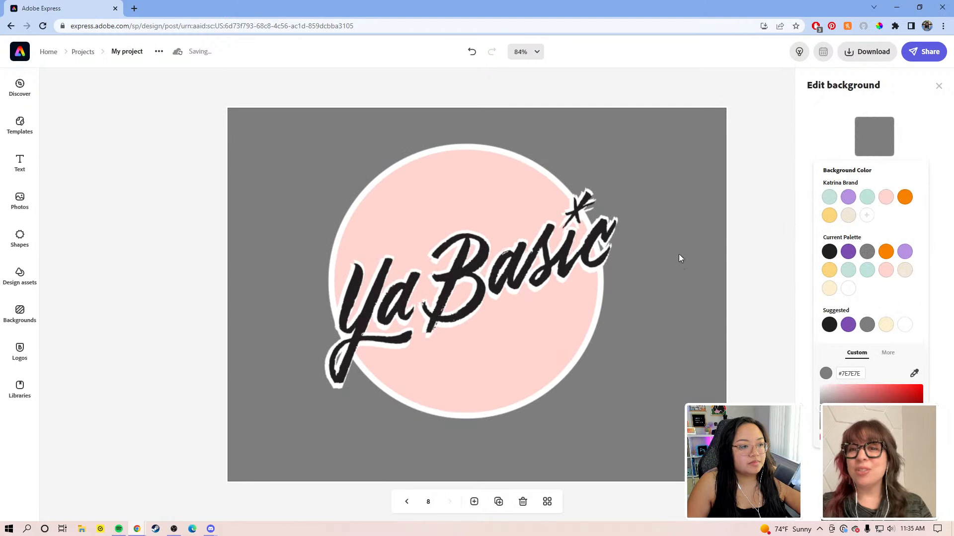
left_click(733, 239)
left_click_drag(456, 268, 461, 303)
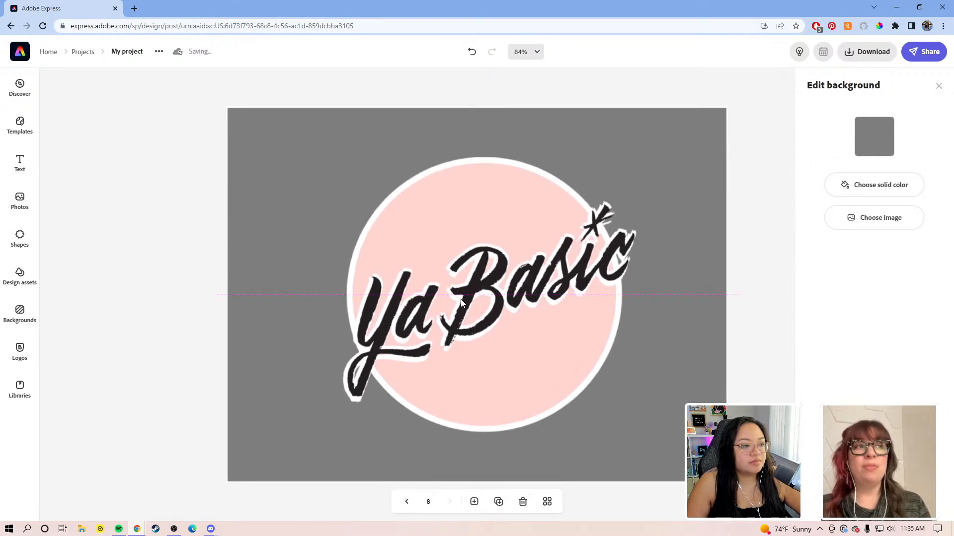
Step: Search the stock photos for "sticker" and add the photo of a hand holding a blank white circle
left_click(20, 200)
left_click(149, 141)
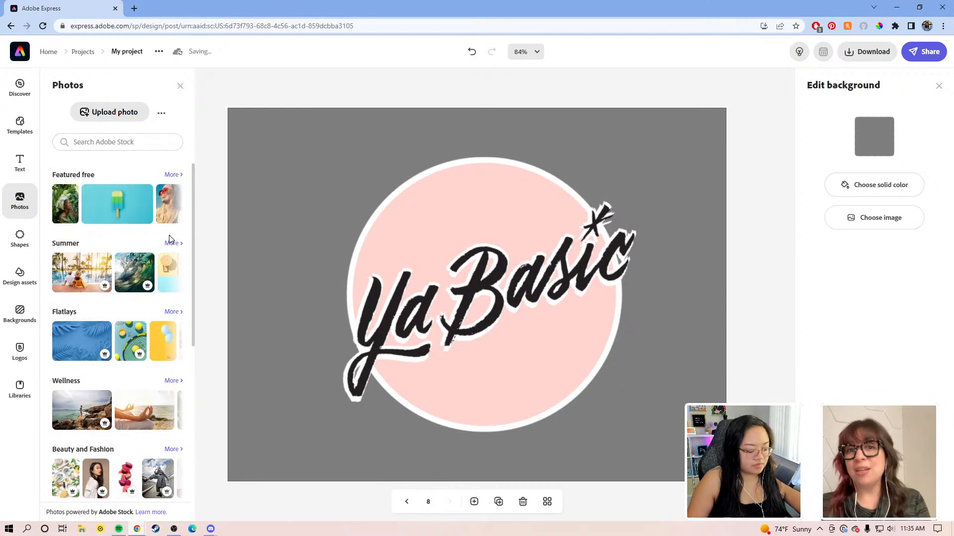
type("sticker")
key("Return")
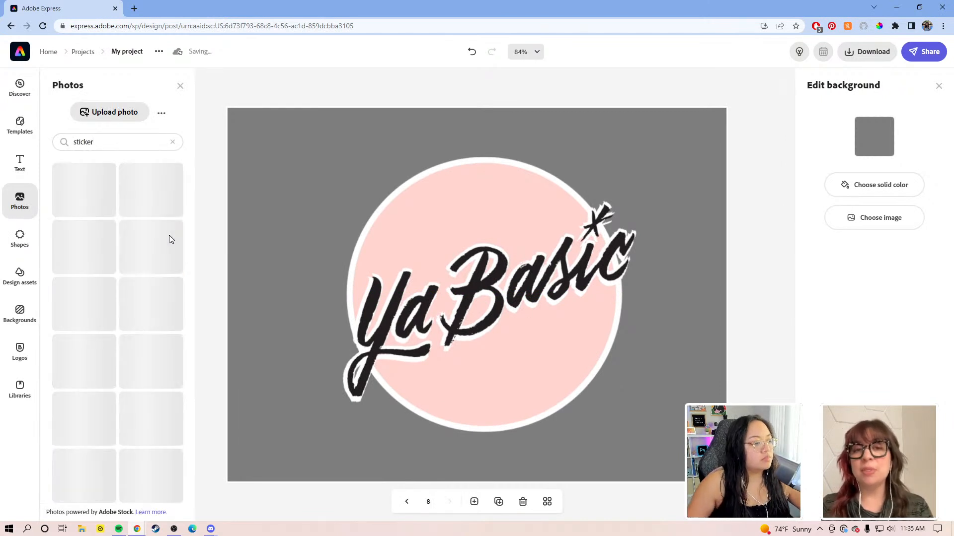
scroll(150, 235, "down", 3)
scroll(148, 235, "down", 12)
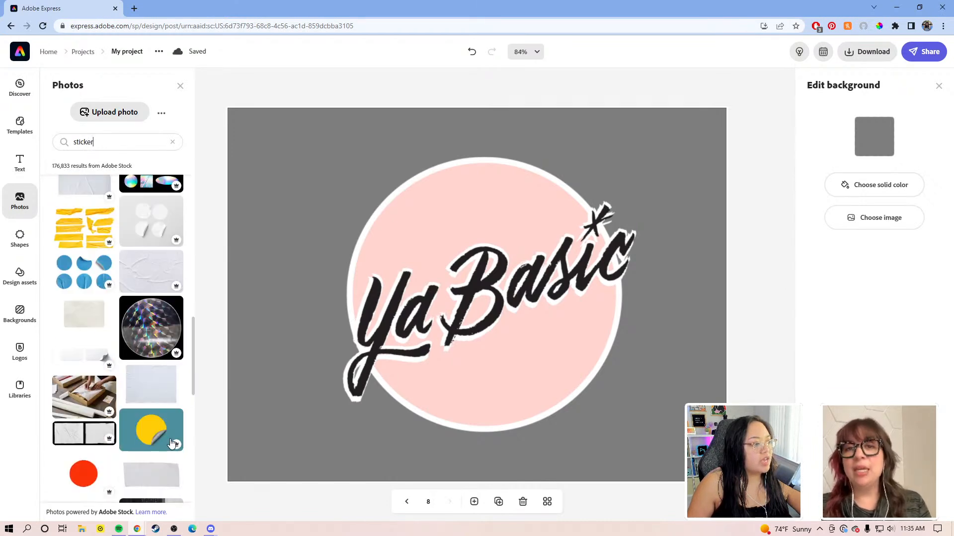
scroll(92, 427, "down", 3)
scroll(80, 397, "down", 10)
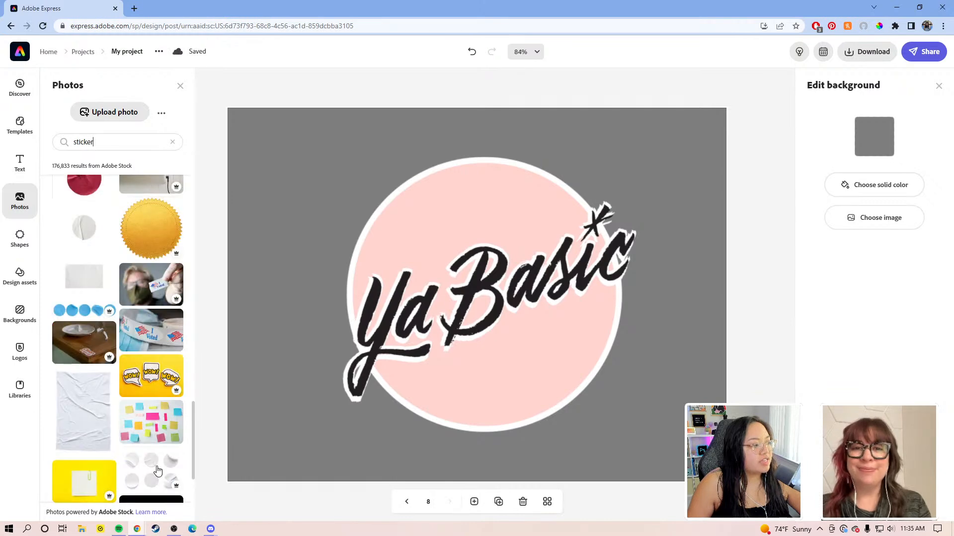
scroll(101, 378, "down", 2)
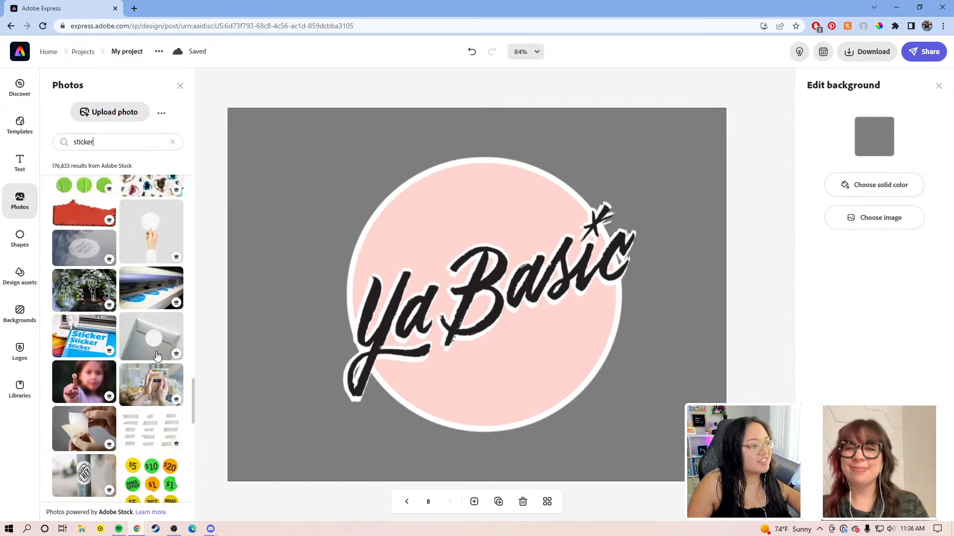
left_click_drag(144, 234, 472, 293)
Step: Make the hand photo the page background and shrink the Ya Basic sticker, placing it beside the blank circle
left_click(350, 164)
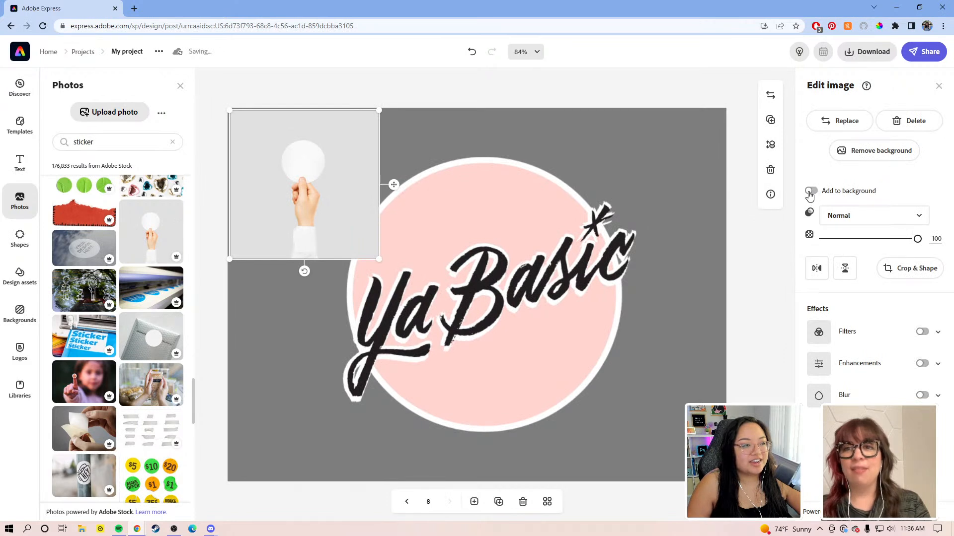
left_click(810, 192)
left_click_drag(485, 242, 530, 237)
left_click_drag(652, 394, 446, 241)
Step: Detach the hand photo from the page background, then duplicate it and remove the duplicate's background
left_click(485, 334)
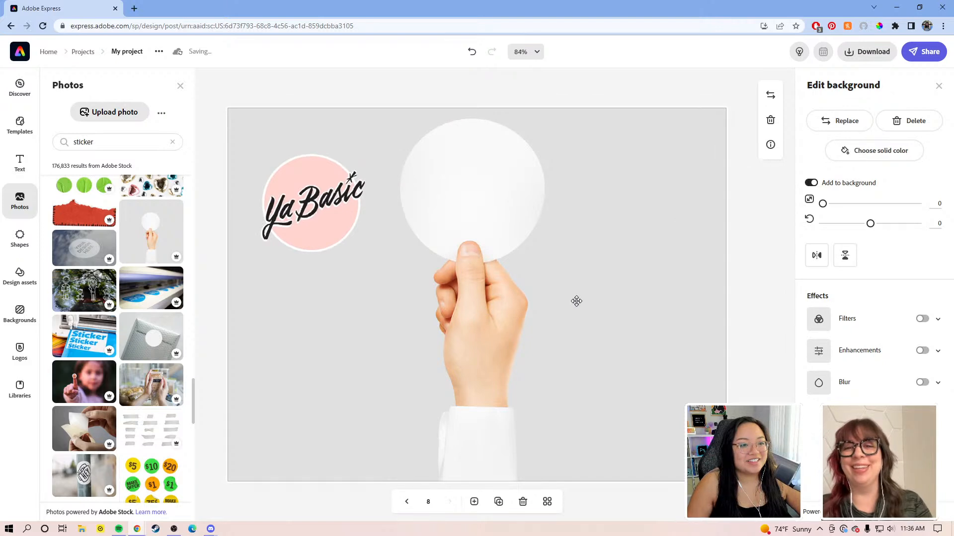
left_click(810, 184)
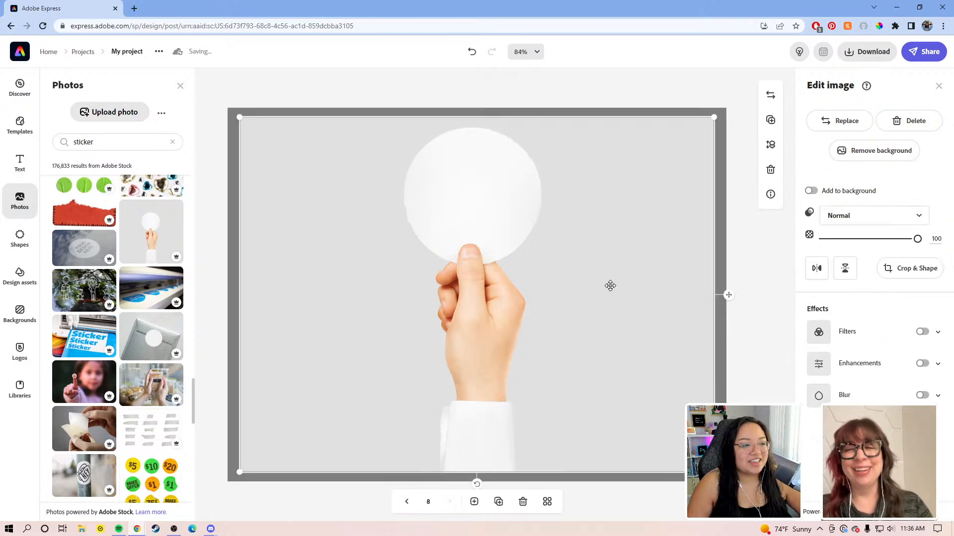
left_click(771, 119)
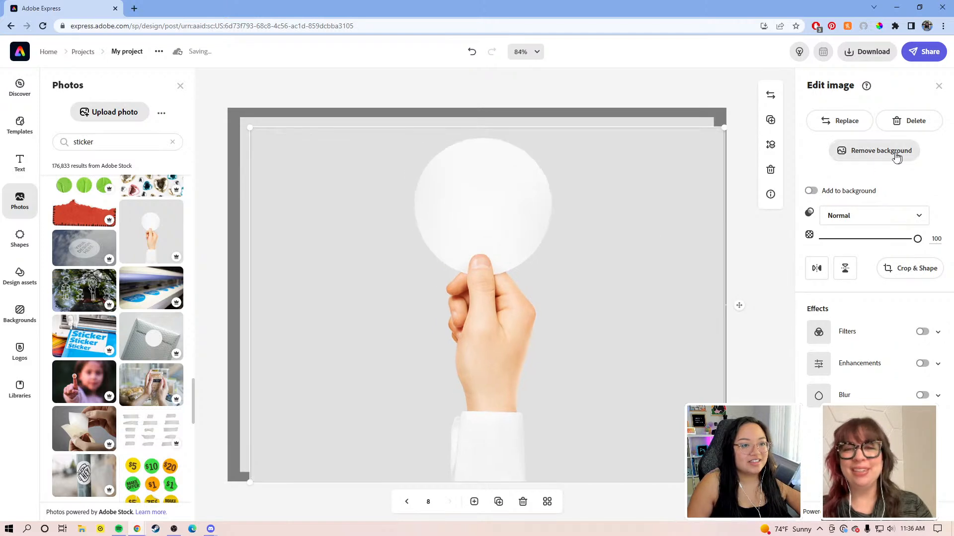
left_click(899, 158)
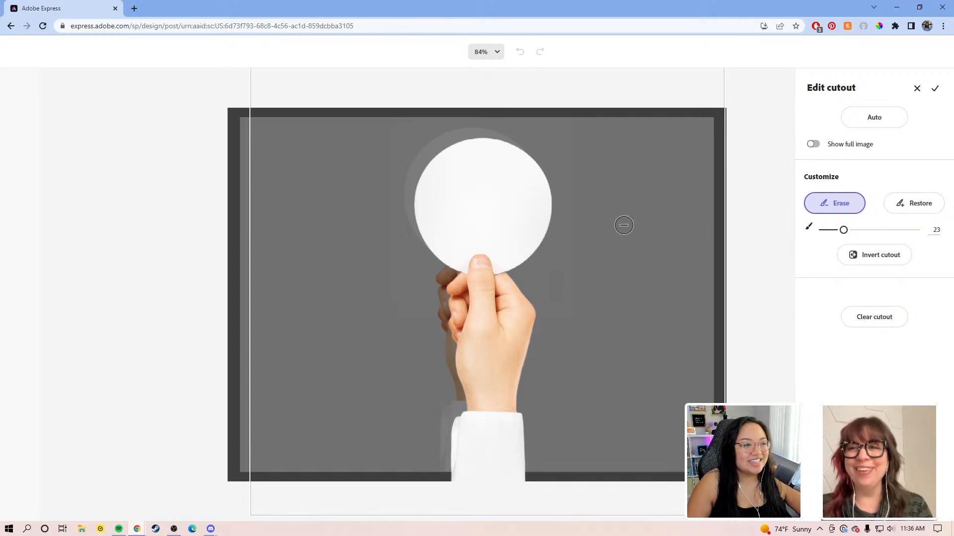
Step: Erase most of the white circle from the hand cutout with brush size 51, then reduce the brush to 28
left_click_drag(848, 231, 869, 230)
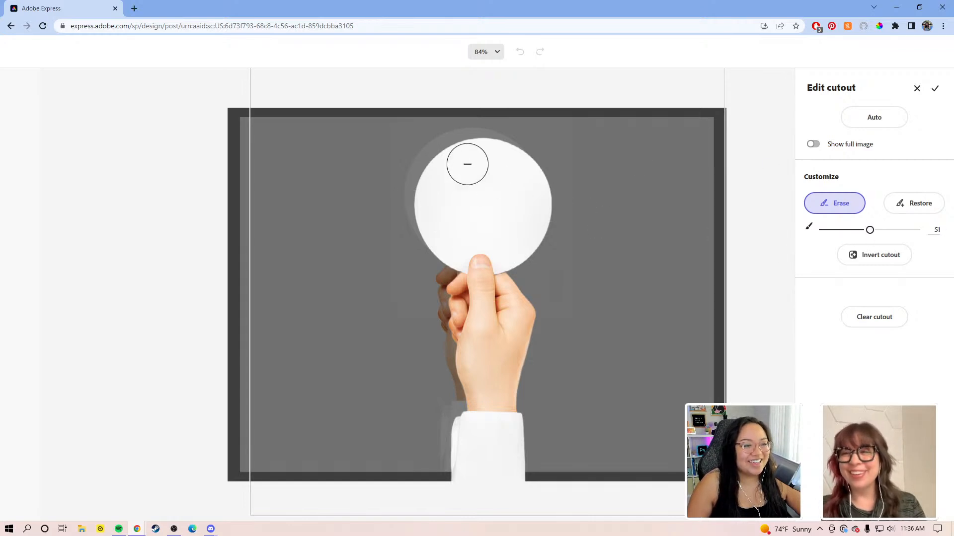
mouse_move(441, 165)
left_mouse_down()
mouse_move(545, 154)
mouse_move(544, 180)
mouse_move(413, 178)
mouse_move(427, 198)
mouse_move(515, 190)
mouse_move(559, 210)
mouse_move(456, 213)
mouse_move(417, 232)
mouse_move(489, 222)
mouse_move(530, 235)
mouse_move(513, 254)
left_mouse_up()
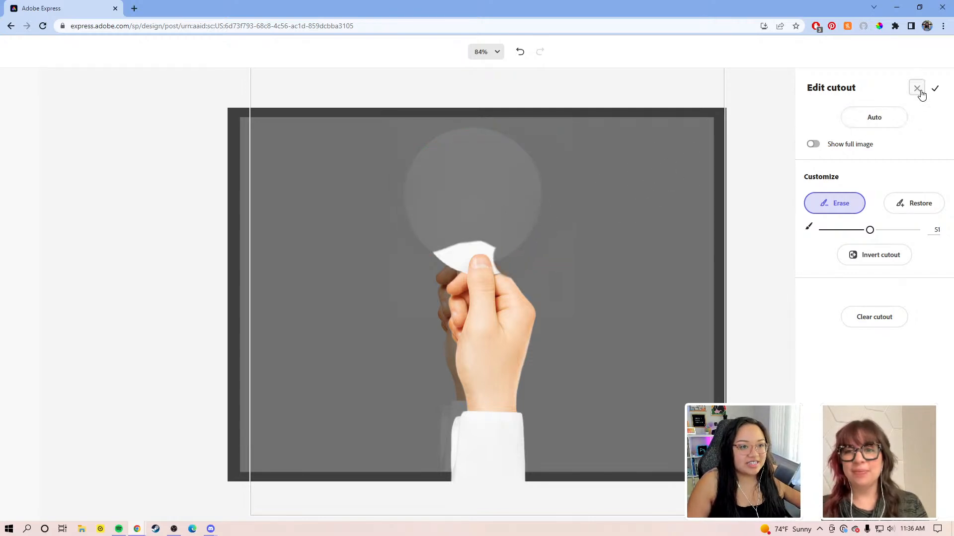
left_click_drag(869, 230, 848, 230)
Step: Try restoring a small patch of the cutout beside the thumb with brush size 28
left_click(905, 205)
left_click(837, 203)
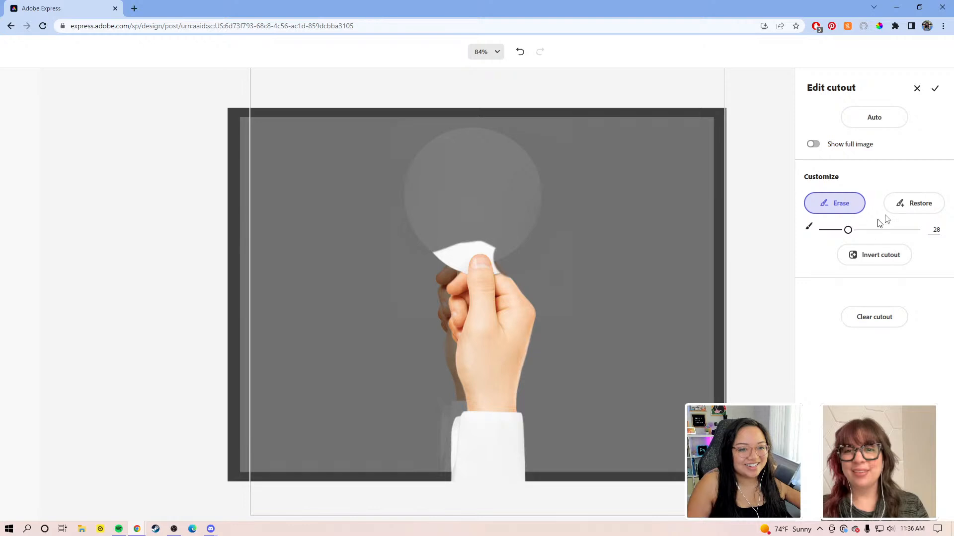
left_click(914, 203)
left_click_drag(511, 283, 505, 282)
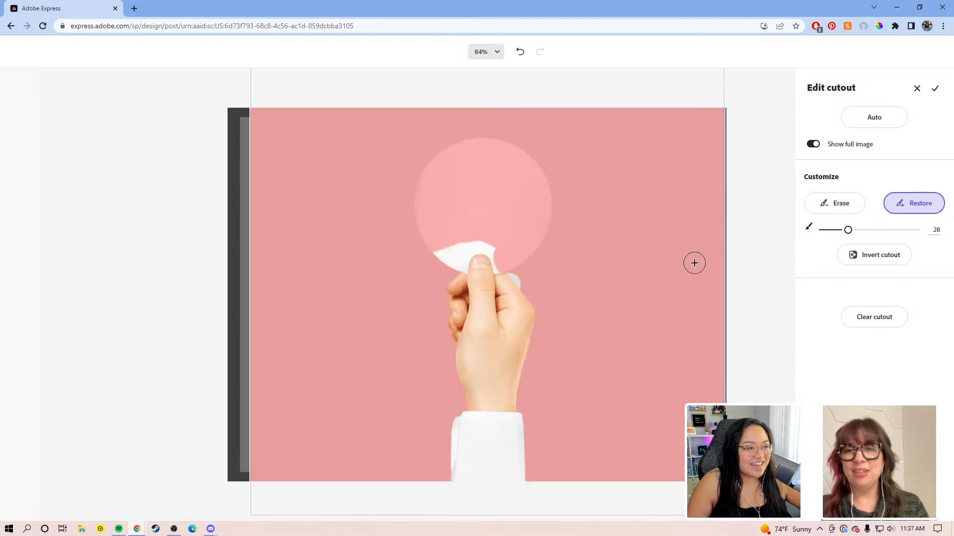
Step: Show the full image and erase the leftover white circle pieces around the thumb with brush size 28
left_click(840, 204)
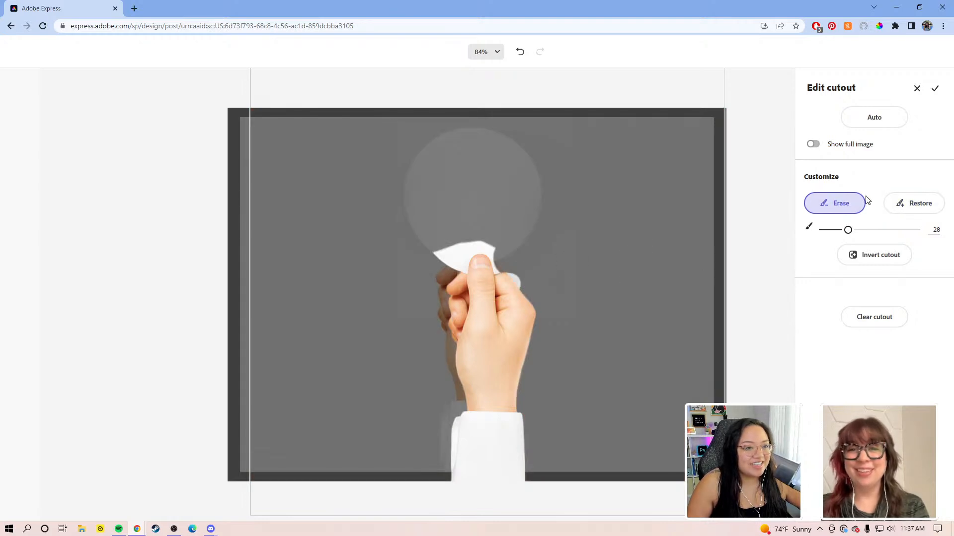
left_click(813, 147)
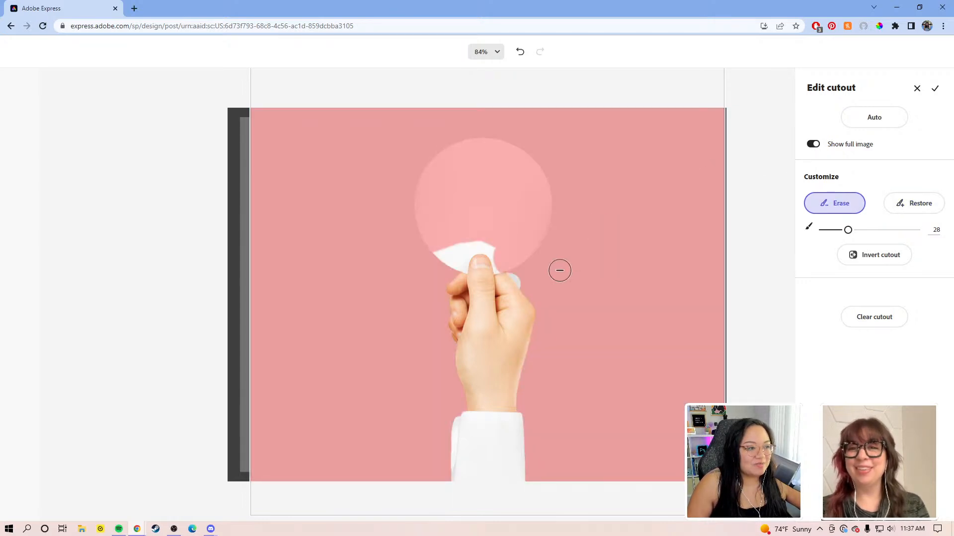
left_click_drag(526, 276, 499, 249)
mouse_move(431, 251)
left_mouse_down()
mouse_move(457, 268)
mouse_move(466, 246)
mouse_move(485, 241)
mouse_move(502, 261)
mouse_move(482, 230)
mouse_move(464, 225)
mouse_move(444, 247)
left_mouse_up()
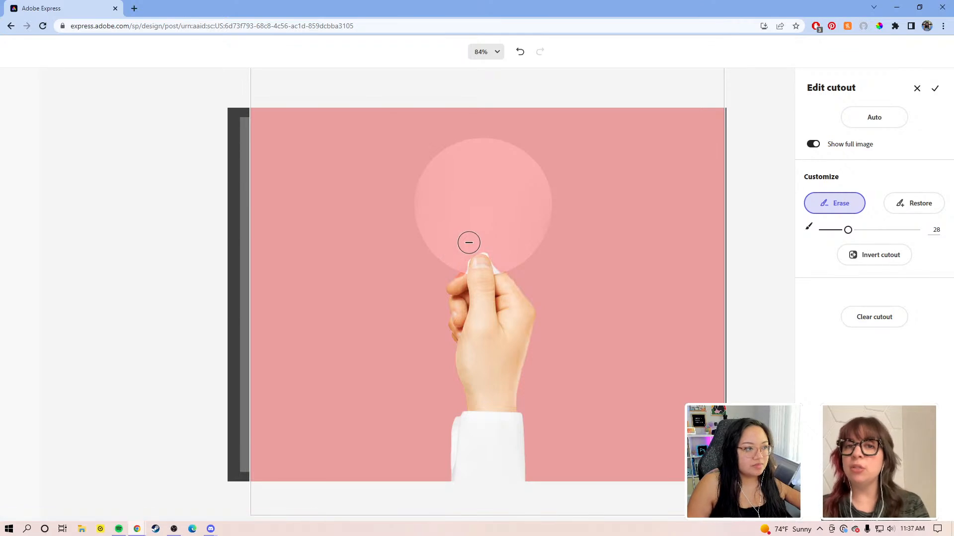
Step: Erase the remaining white above the thumb and the slivers along both its sides, using brush size 6 for the slivers
left_click(496, 51)
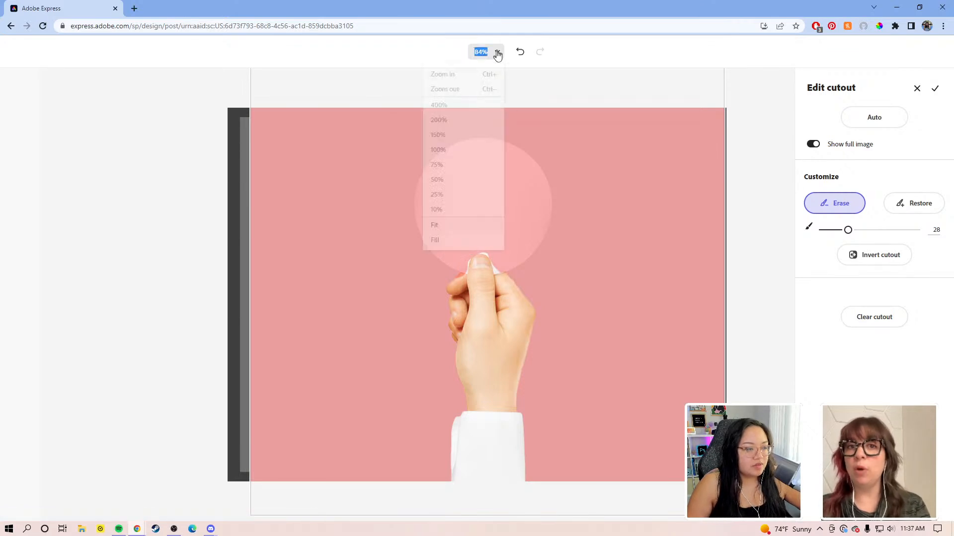
left_click(466, 137)
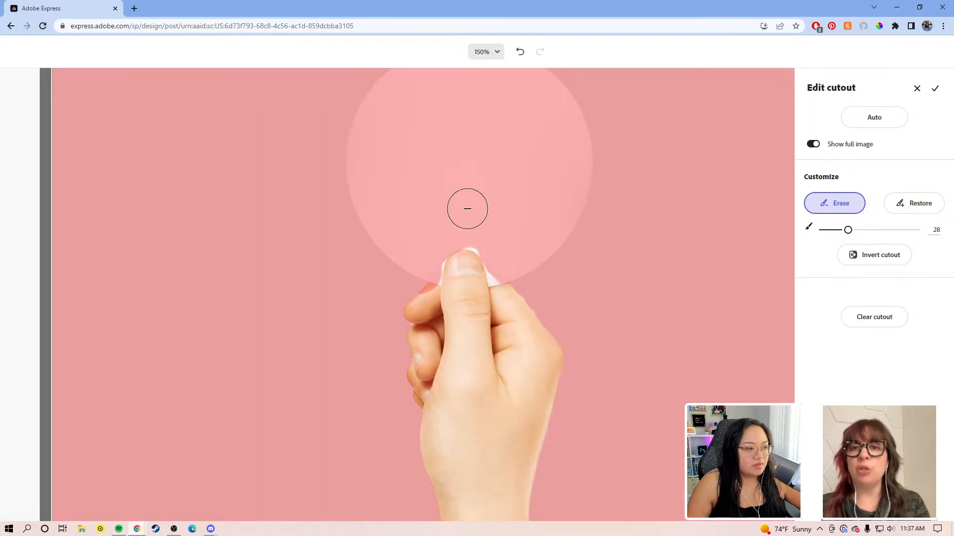
mouse_move(477, 230)
left_mouse_down()
mouse_move(492, 234)
mouse_move(464, 228)
mouse_move(488, 239)
left_mouse_up()
left_click_drag(848, 230, 827, 230)
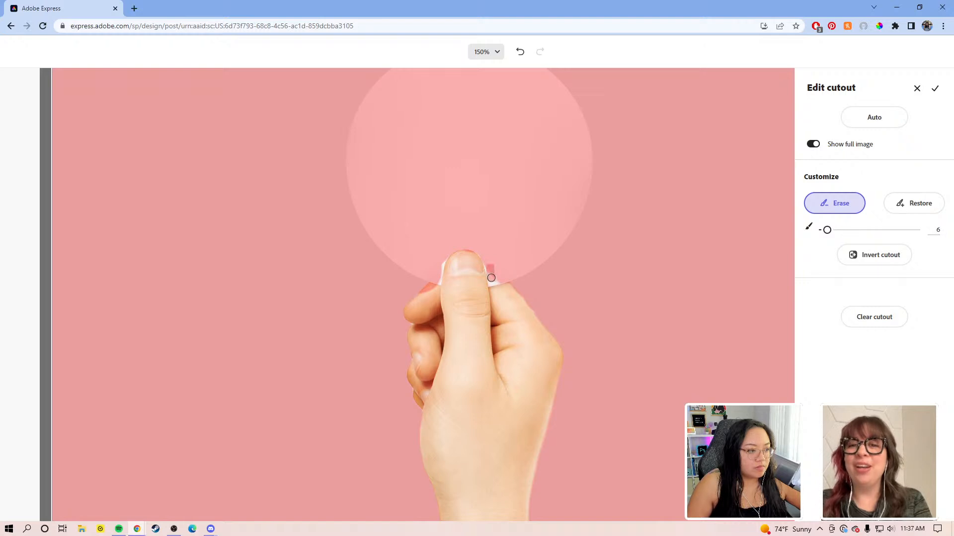
left_click_drag(495, 279, 498, 276)
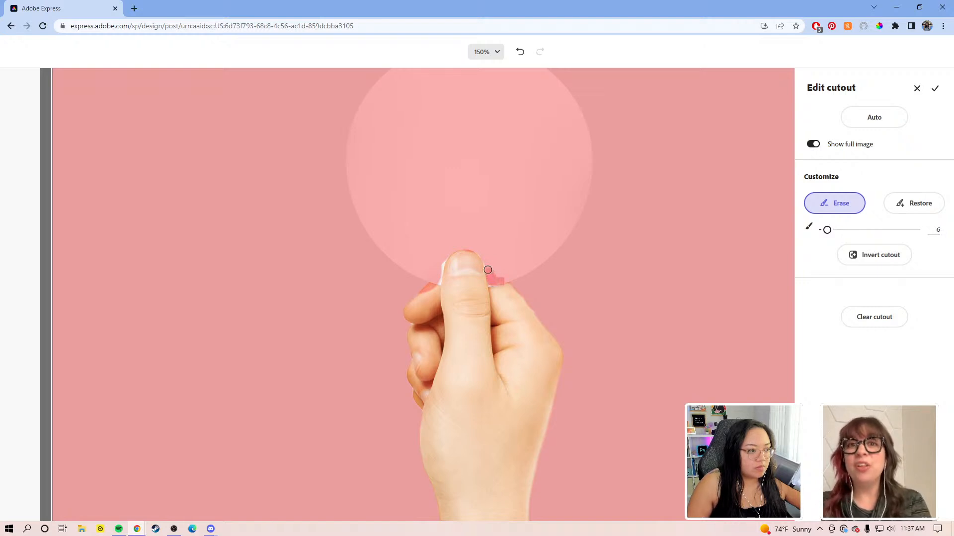
left_click_drag(478, 248, 471, 244)
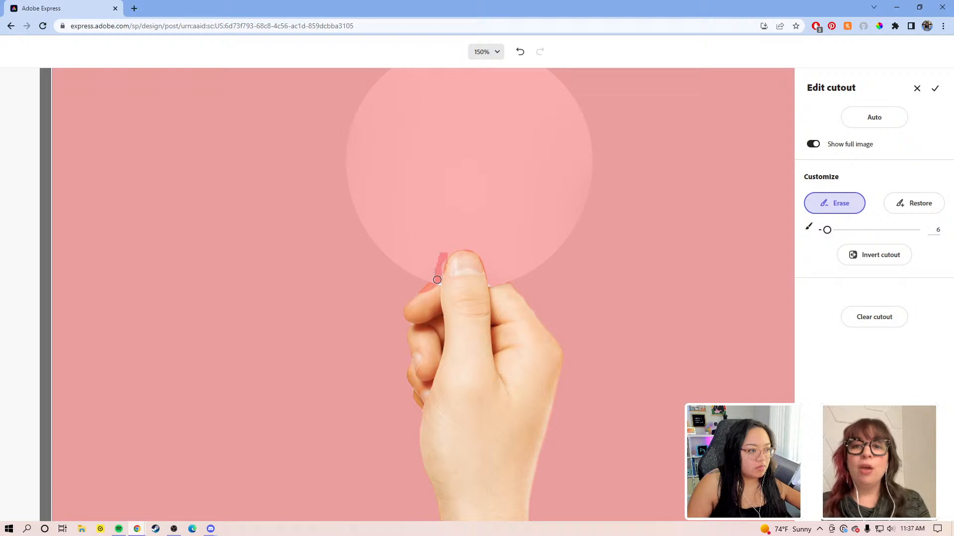
left_click_drag(436, 281, 432, 273)
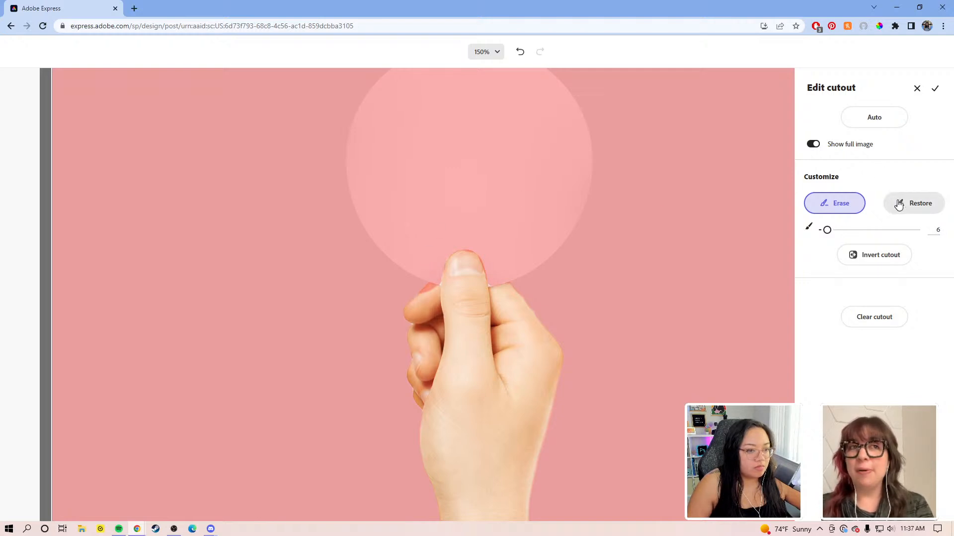
Step: Restore the missing edge of the index finger in the cutout, then the thumb tip with brush size 25
left_click(929, 204)
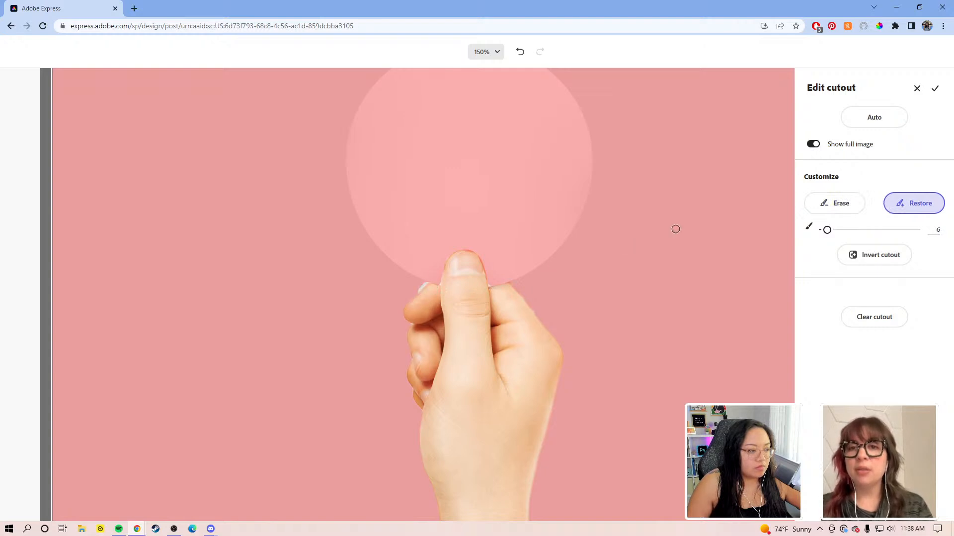
left_click(833, 203)
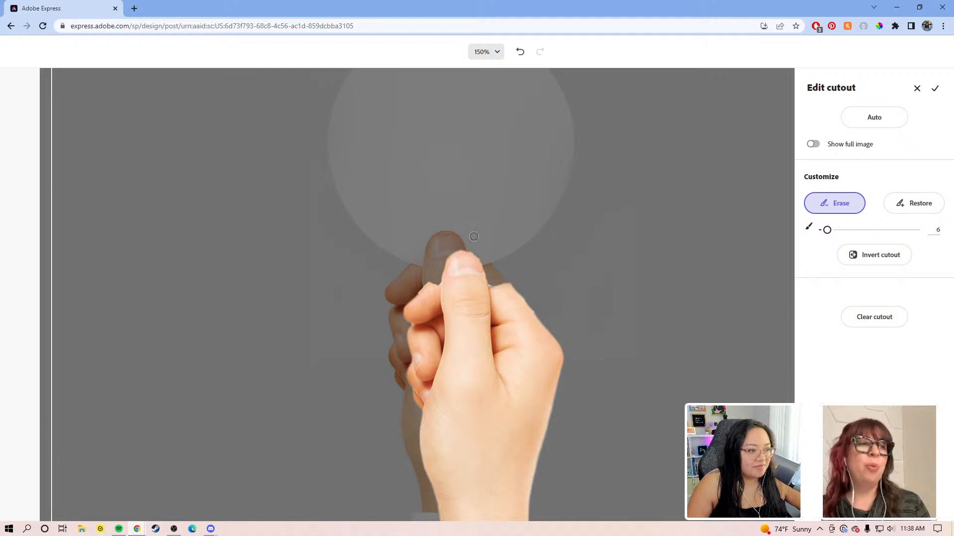
mouse_move(827, 231)
left_mouse_down()
mouse_move(866, 230)
mouse_move(845, 230)
left_mouse_up()
left_click(917, 204)
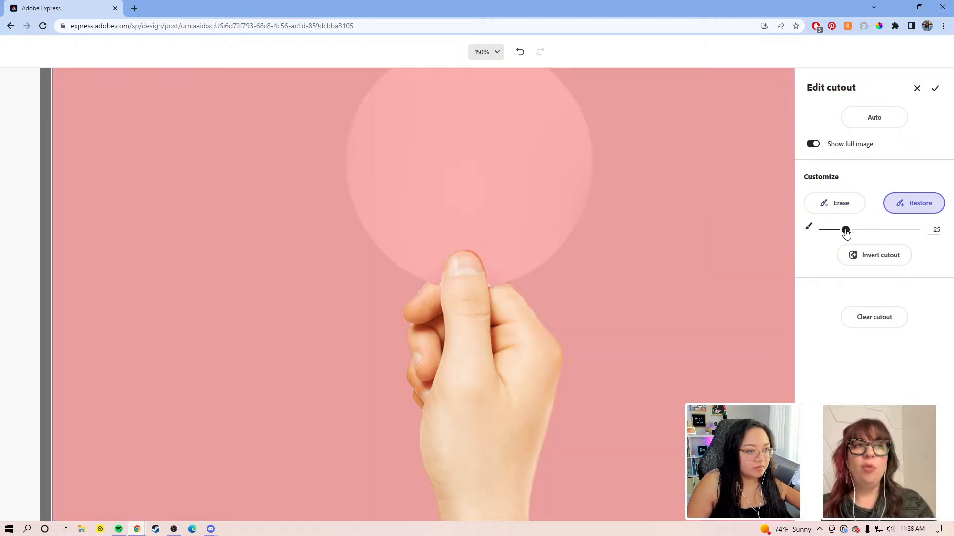
left_click(465, 269)
left_click(464, 269)
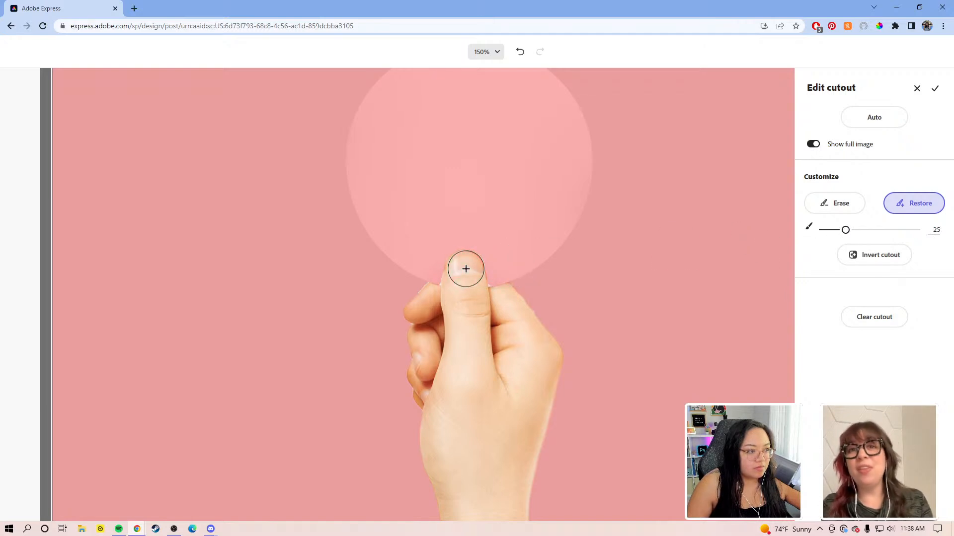
Step: Finish restoring the thumb in the cutout with brush size 25 and apply the cutout
left_click(464, 268)
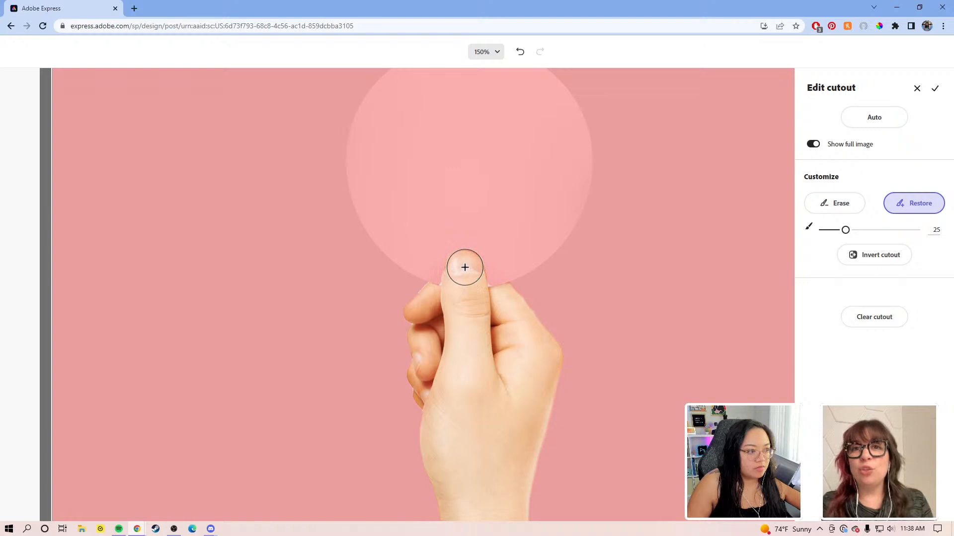
left_click(466, 275)
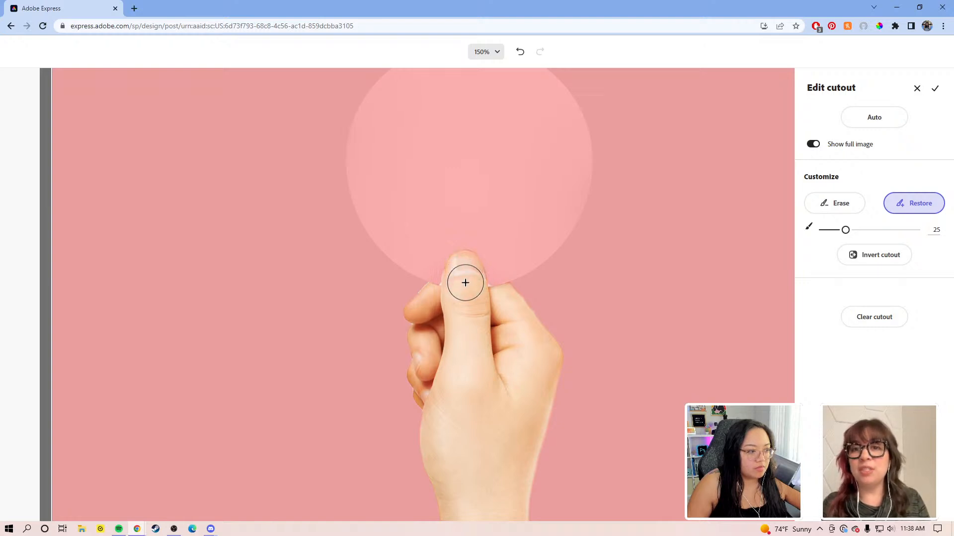
left_click(461, 275)
left_click(934, 89)
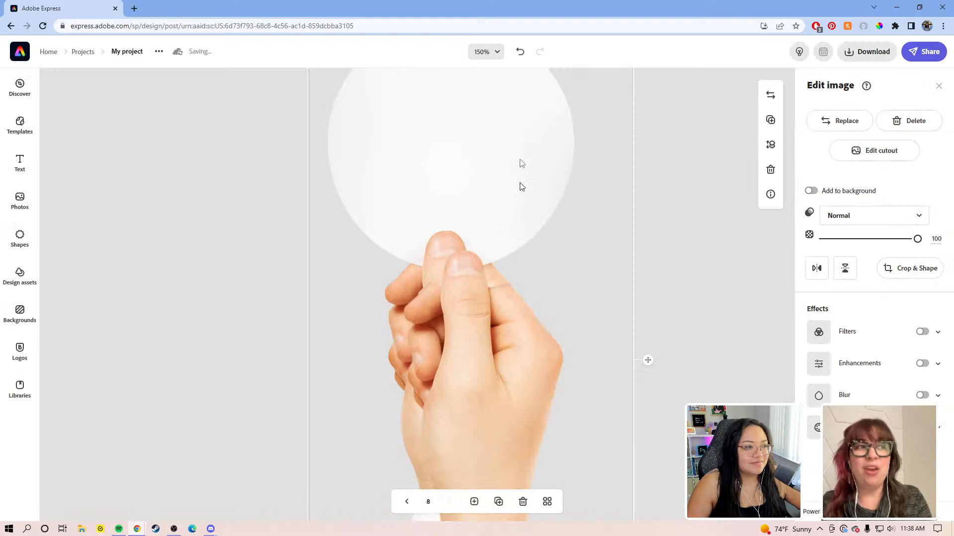
Step: Show the page at 75% and move the cutout hand aside, clear of the hand holding the white circle
left_click(491, 51)
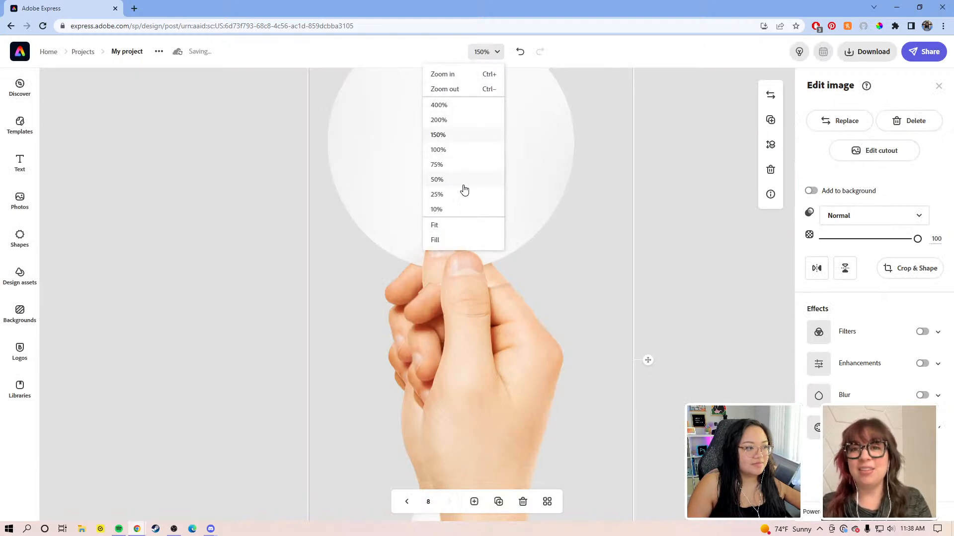
left_click(463, 184)
left_click(496, 50)
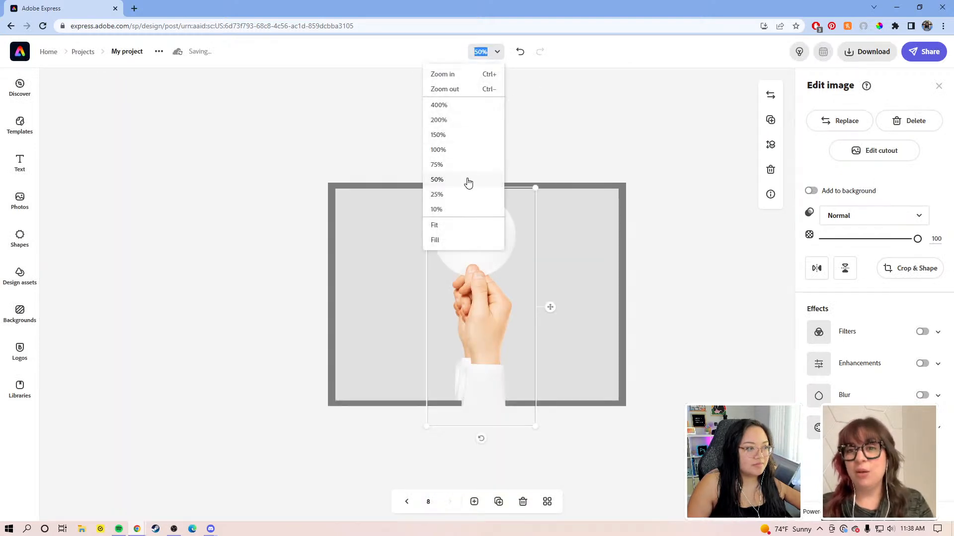
left_click(464, 166)
left_click_drag(496, 322, 620, 281)
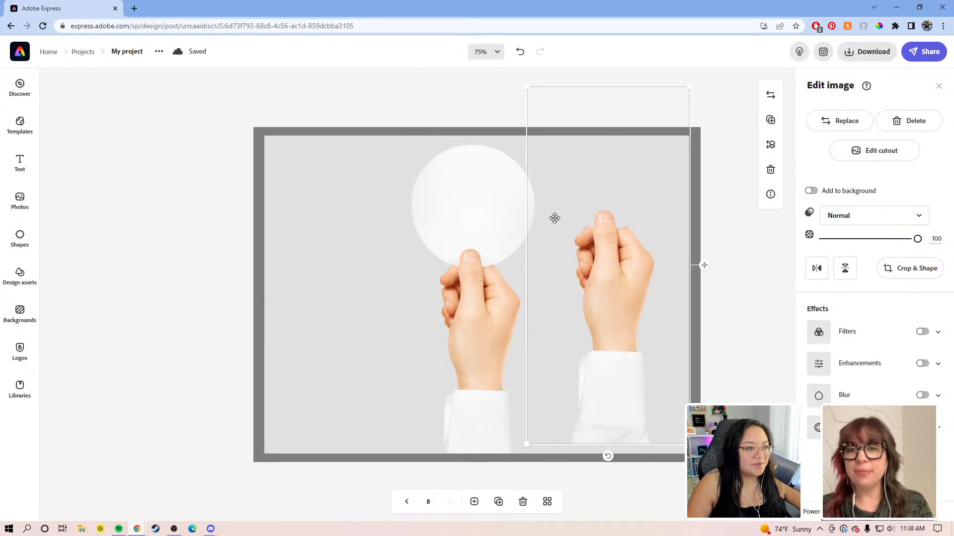
Step: Send the original hand photo behind the sticker, align it to the page centre and add it to the background
left_click_drag(386, 245, 408, 258)
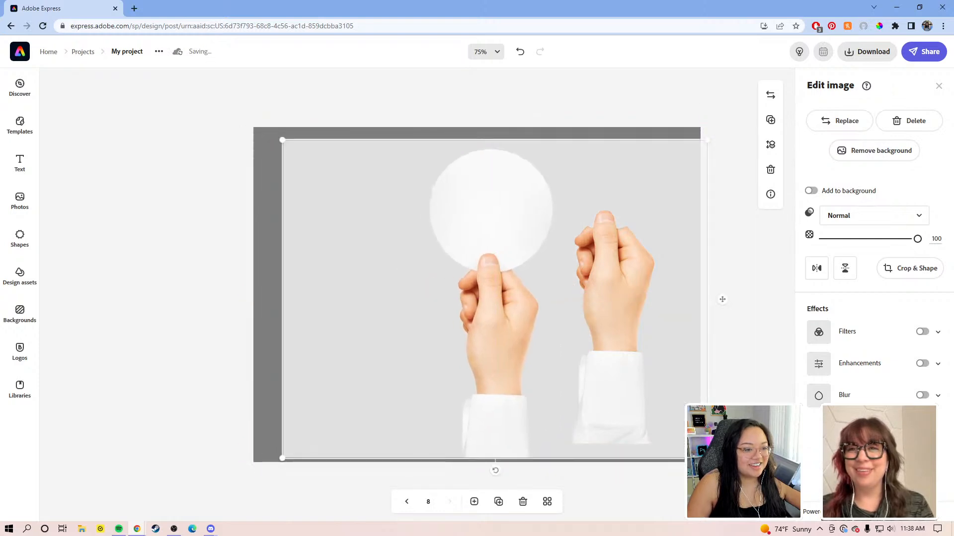
key("ctrl+[")
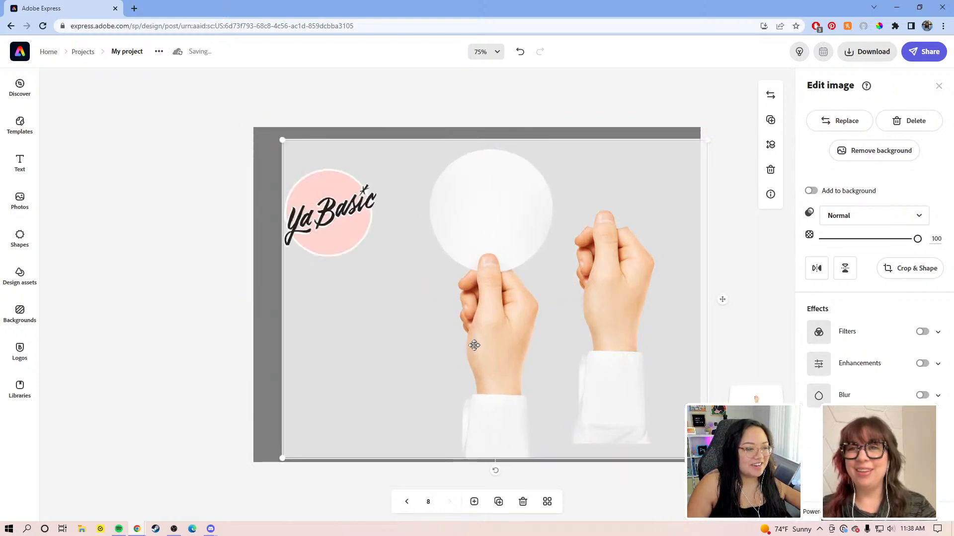
left_click_drag(506, 274, 488, 277)
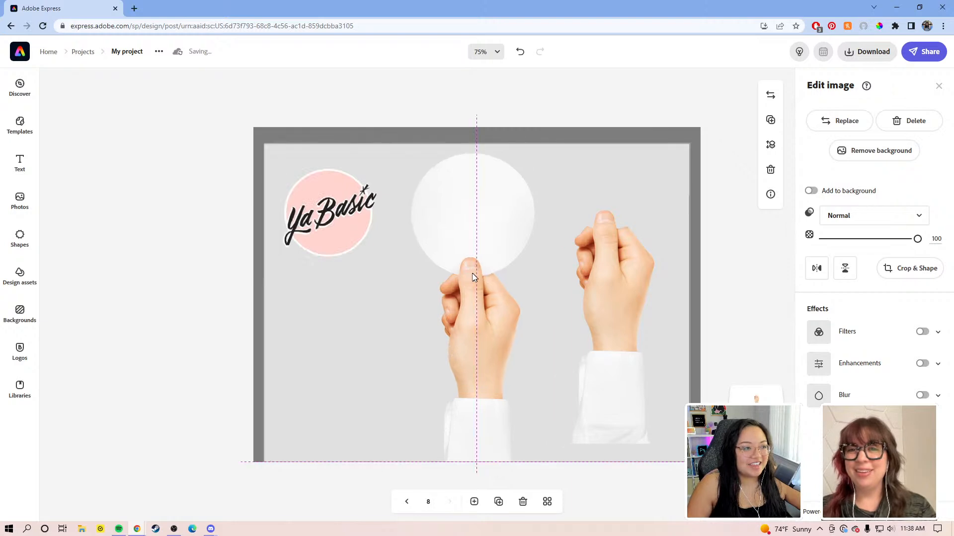
left_click(819, 193)
Step: Enlarge the Ya Basic sticker to cover the white circle and place the cutout hand back over the original hand
left_click_drag(336, 236, 455, 211)
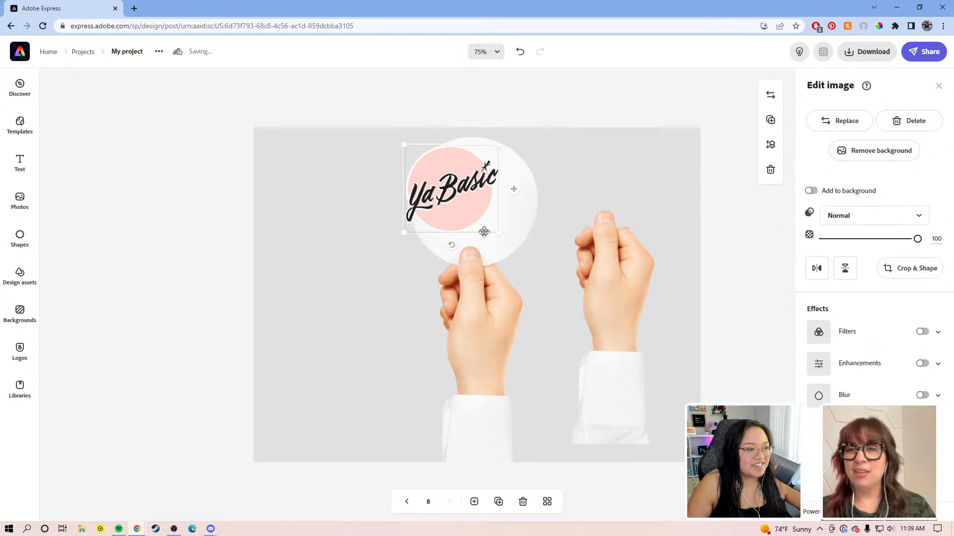
mouse_move(498, 232)
left_mouse_down()
mouse_move(546, 277)
mouse_move(489, 224)
mouse_move(486, 232)
left_mouse_up()
left_click_drag(607, 283, 491, 326)
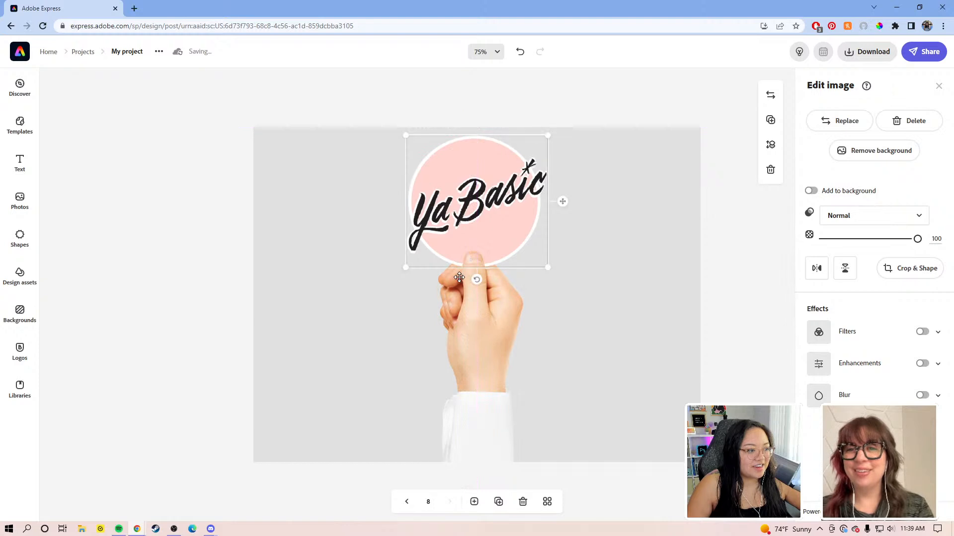
Step: Enlarge the cutout hand and realign it so it covers the hand in the background photo
left_click(459, 278)
left_click_drag(393, 126, 372, 127)
mouse_move(489, 358)
left_mouse_down()
mouse_move(491, 368)
mouse_move(486, 360)
left_mouse_up()
left_click_drag(488, 362, 484, 358)
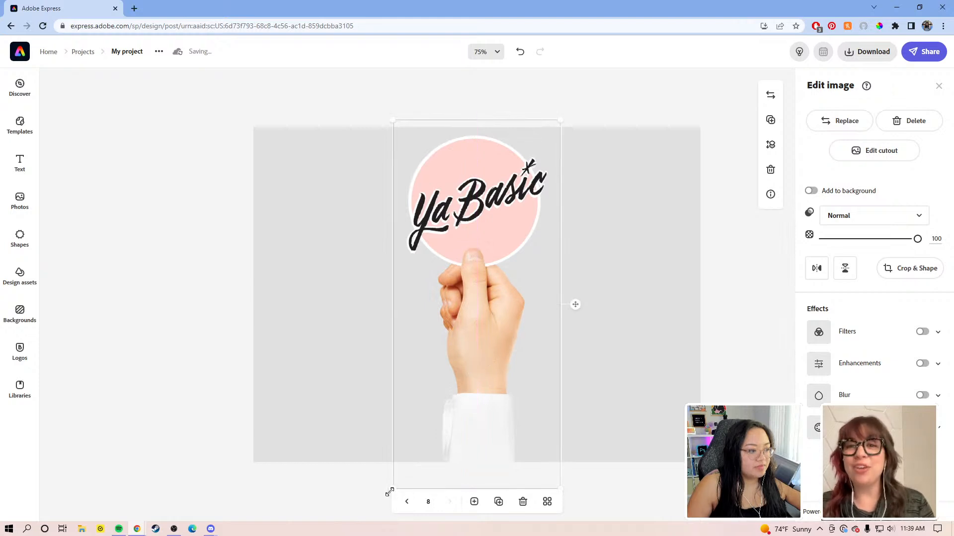
left_click_drag(396, 488, 383, 499)
Step: Fine-tune the cutout hand's position so its thumb overlaps the sticker's lower edge, and deselect it
left_click_drag(471, 358, 471, 351)
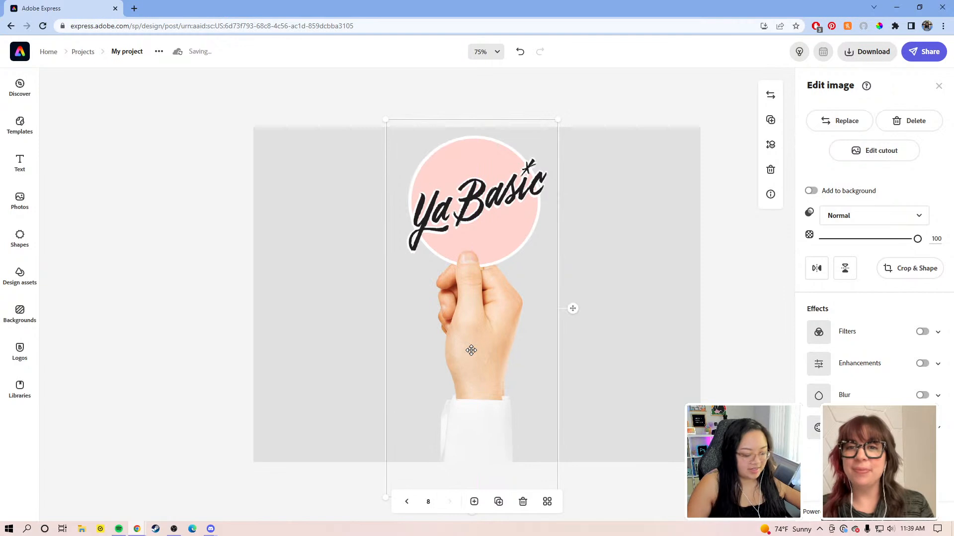
key("Right")
key("Right")
key("Right")
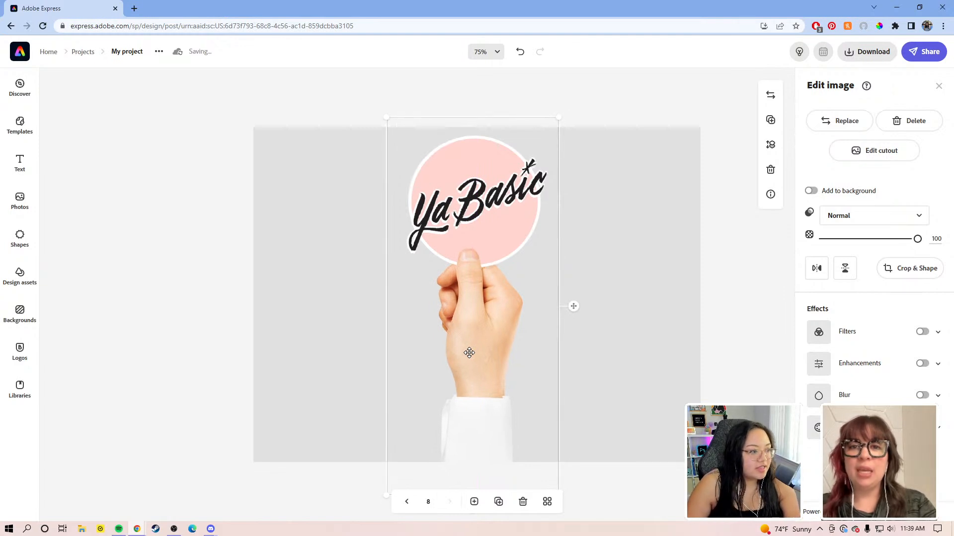
key("Up")
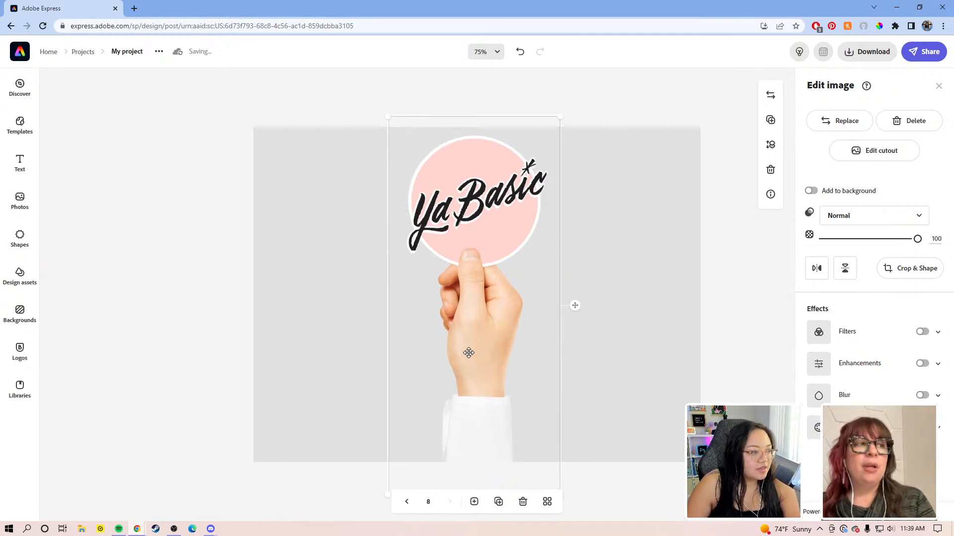
left_click(614, 112)
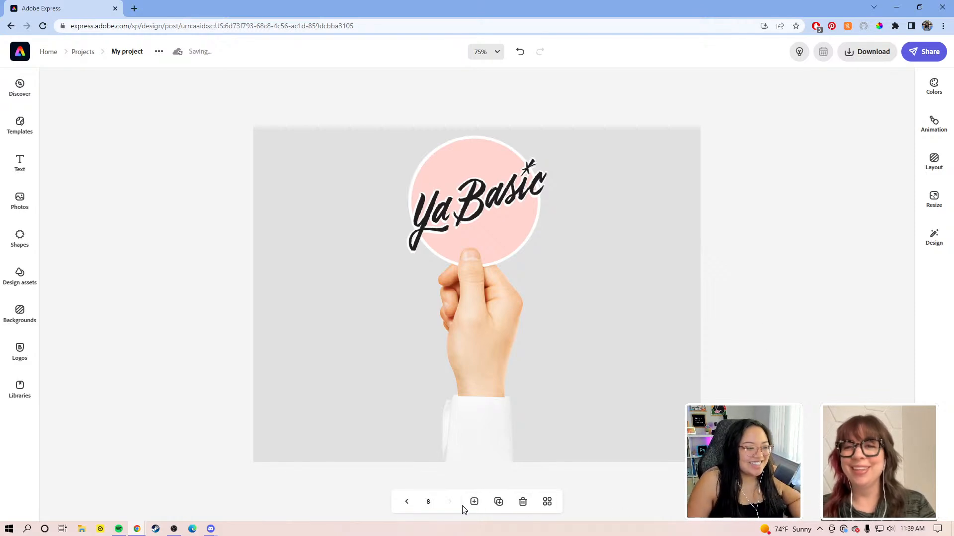
Step: Duplicate the finished mockup page and look through the "sticker" stock photos for another mockup scene
left_click(499, 502)
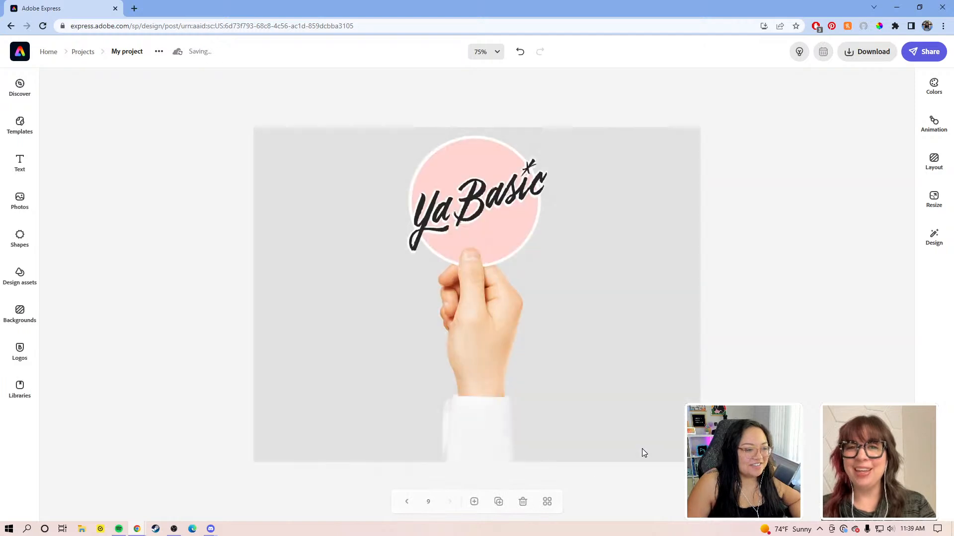
left_click(33, 234)
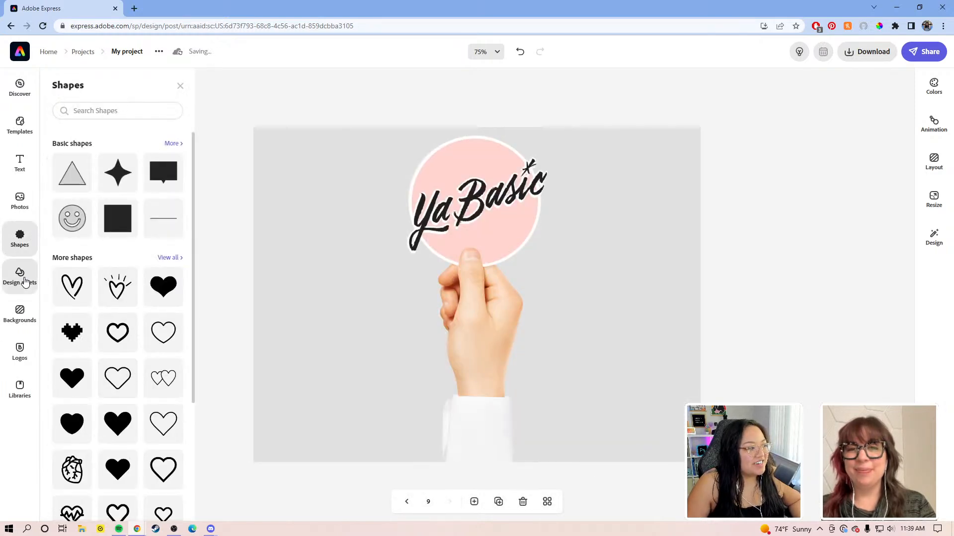
left_click(20, 203)
scroll(120, 323, "down", 5)
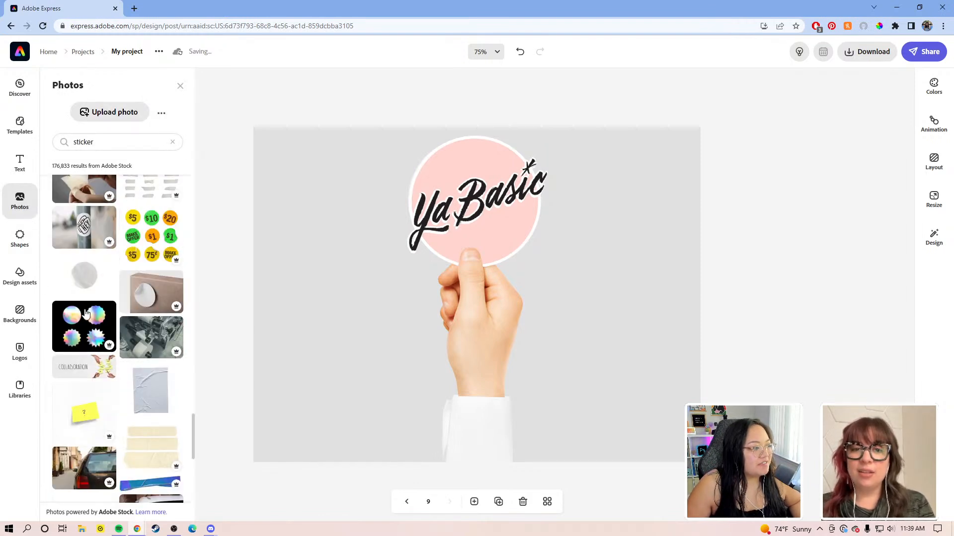
scroll(67, 367, "down", 10)
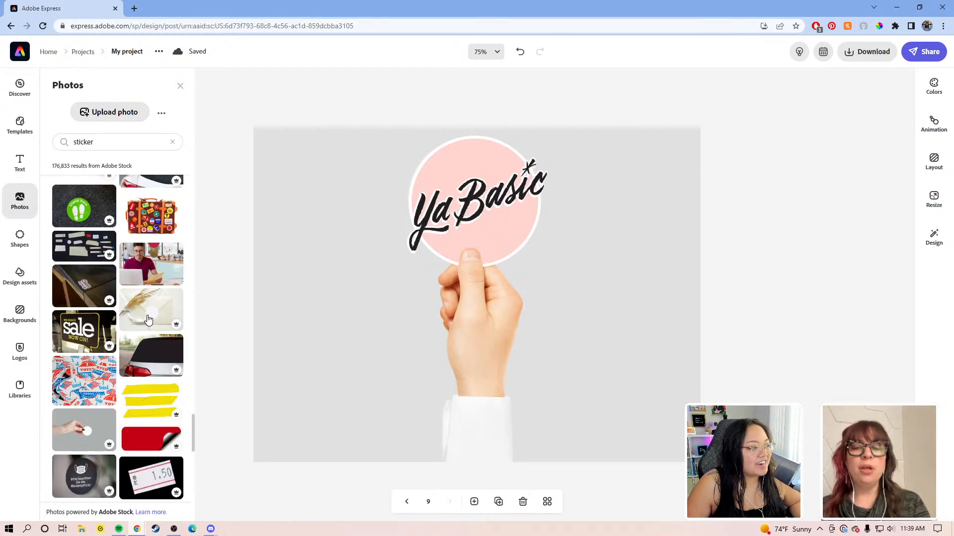
scroll(148, 314, "down", 10)
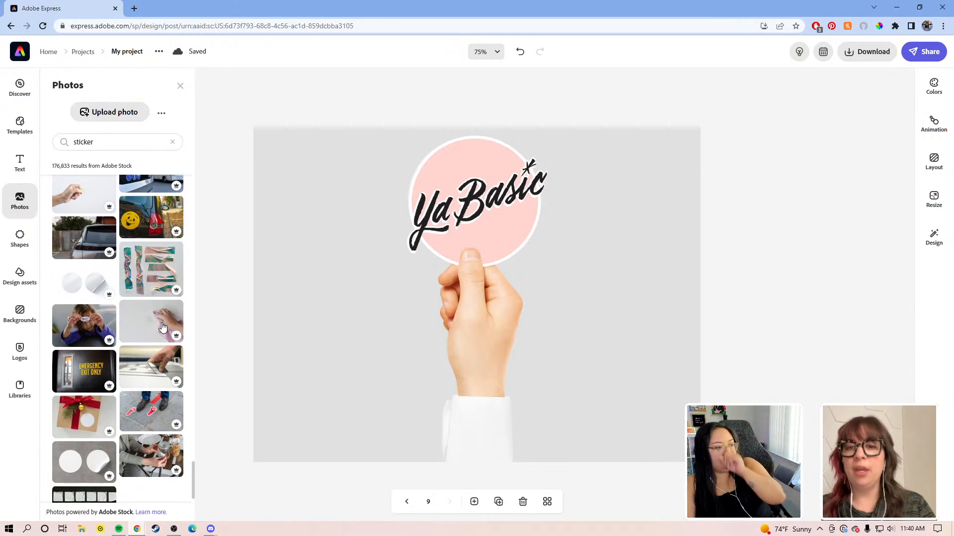
scroll(148, 326, "down", 5)
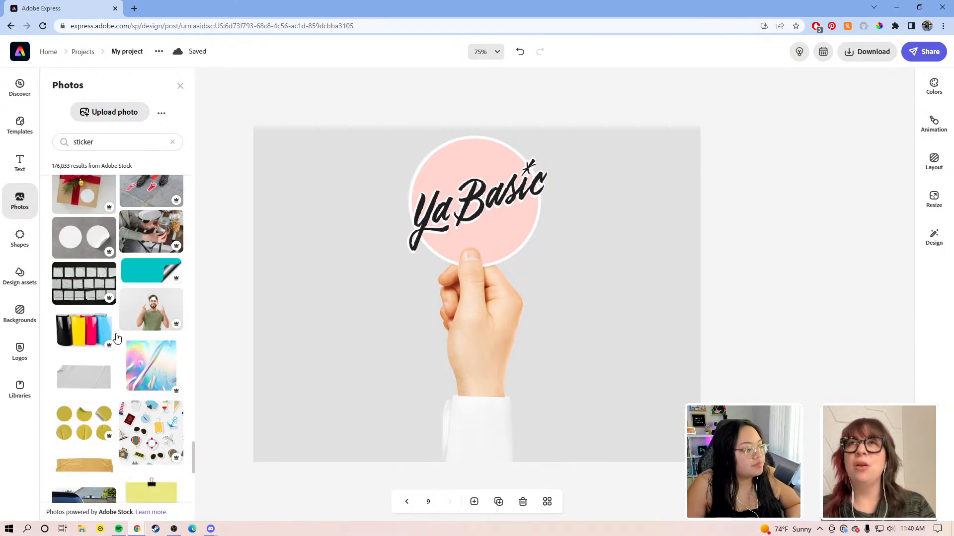
scroll(117, 338, "down", 5)
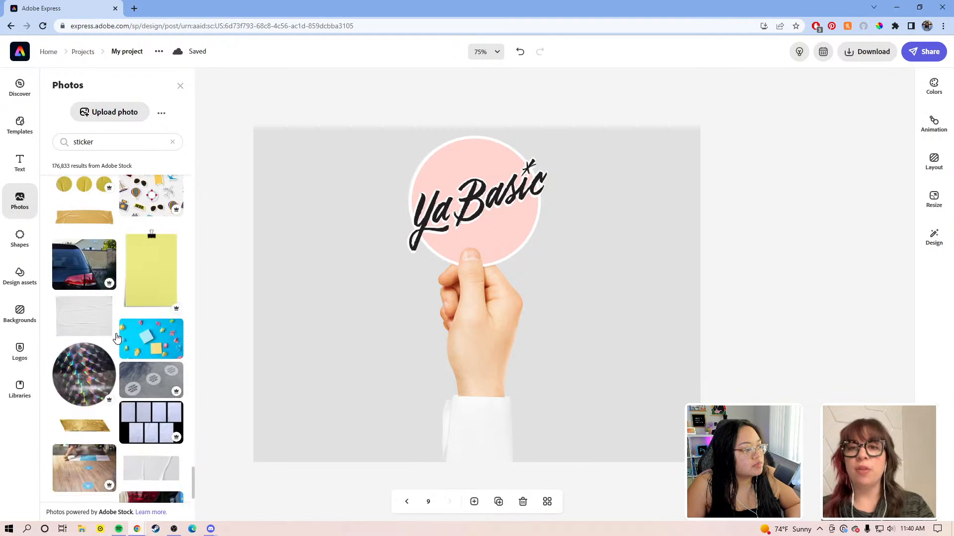
scroll(117, 338, "down", 2)
scroll(117, 338, "down", 2)
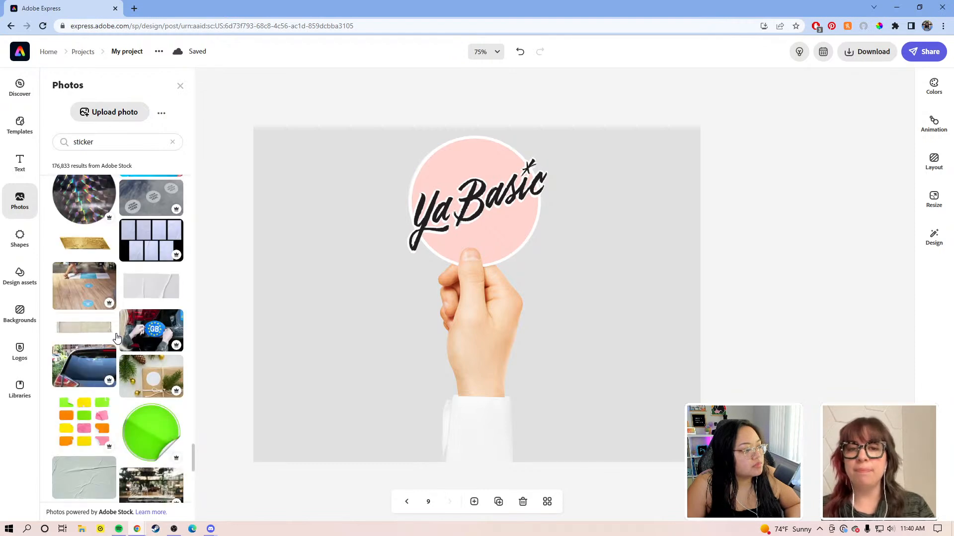
scroll(116, 339, "down", 3)
scroll(103, 318, "up", 2)
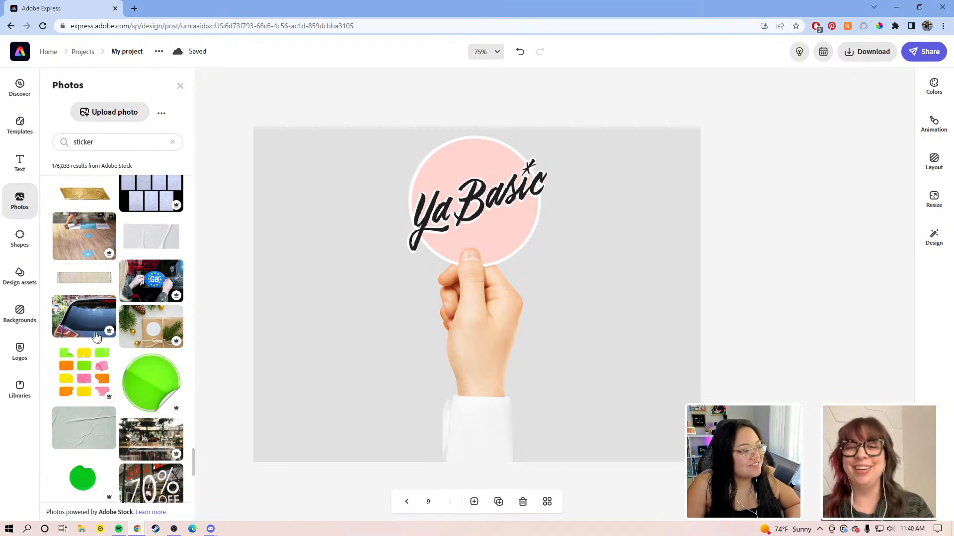
Step: Detach the original hand photo from the duplicated page's background and remove it
left_click(310, 350)
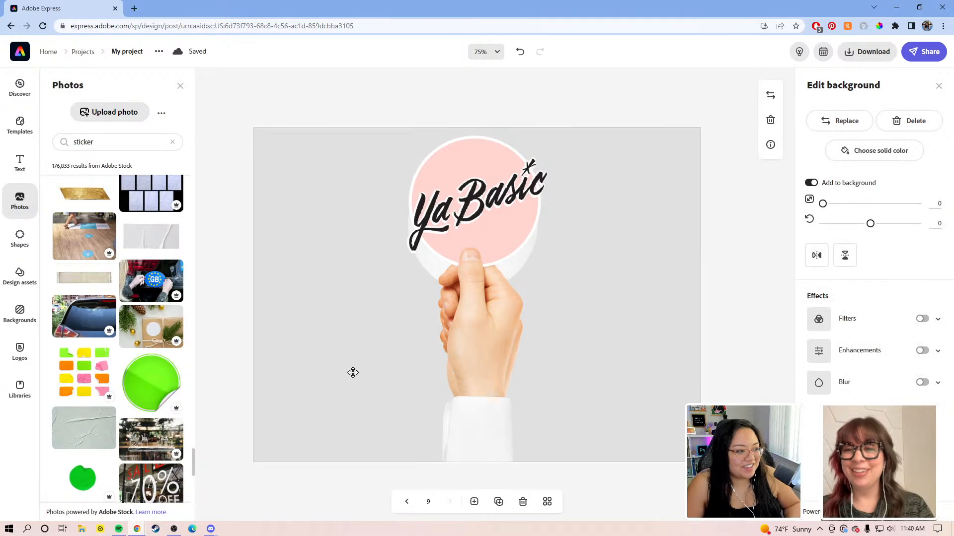
left_click(811, 182)
key("ctrl+z")
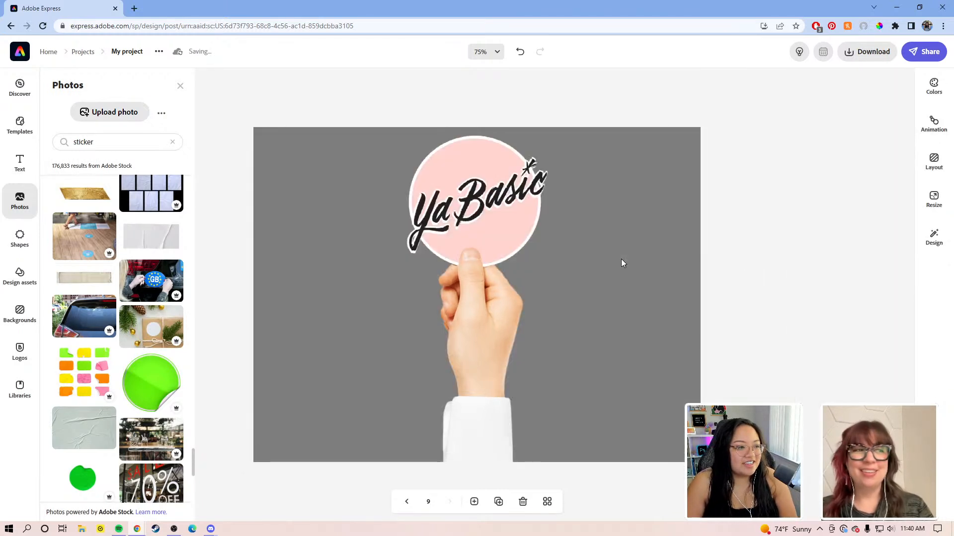
Step: Add the car rear window photo, set it as the page background and delete the cutout hand
left_click(96, 318)
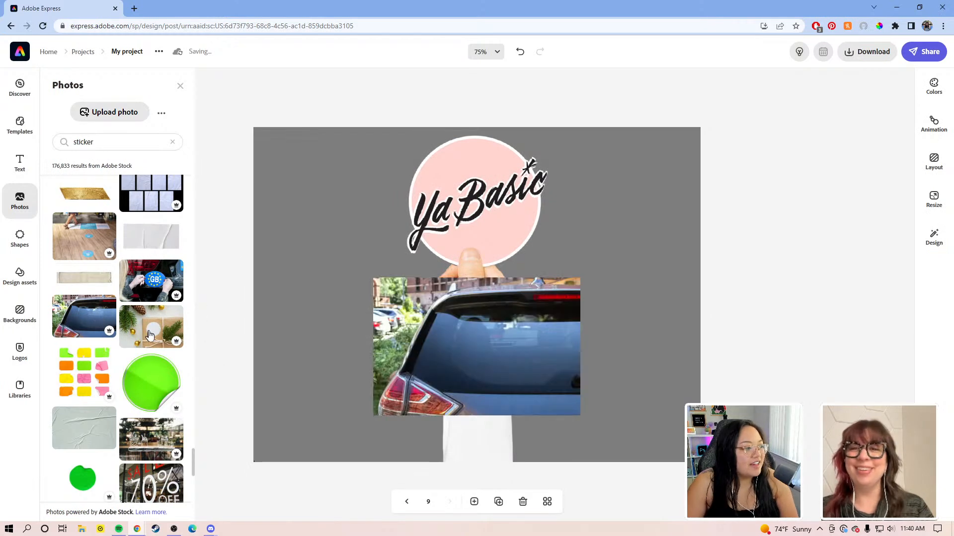
left_click(485, 335)
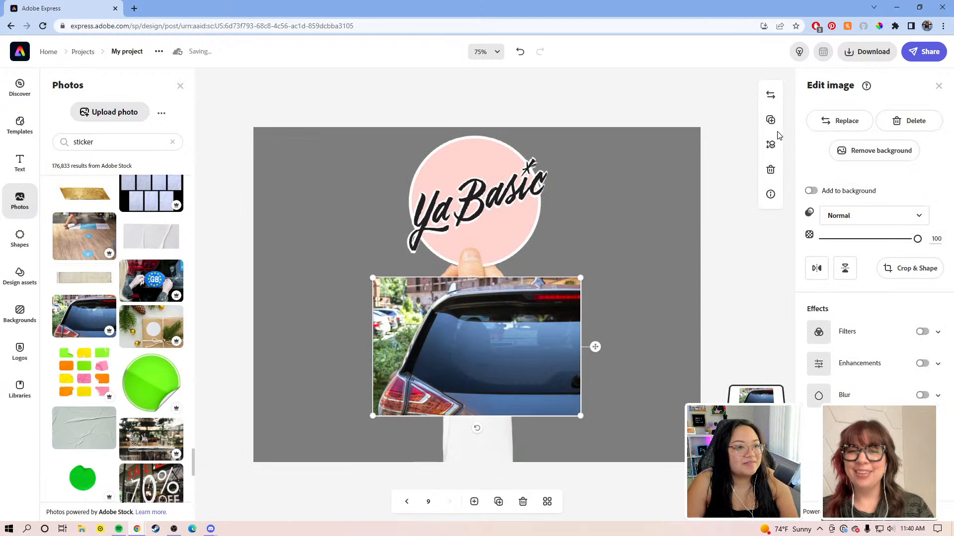
left_click(812, 191)
left_click(506, 334)
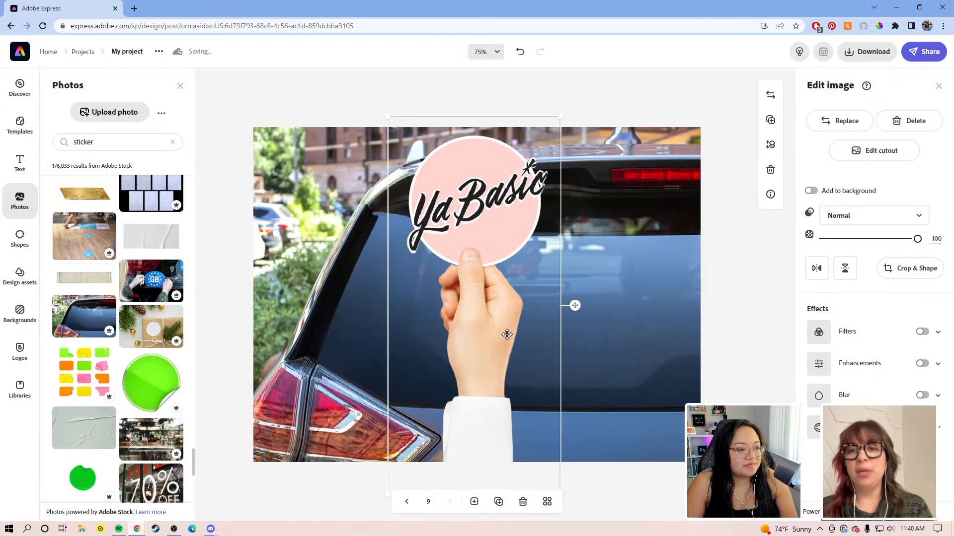
key("Delete")
Step: Shrink the Ya Basic sticker, tilt it clockwise and place it in the rear window's lower corner above the taillight
left_click_drag(485, 242, 433, 363)
left_click(452, 303)
left_click_drag(519, 254, 420, 327)
left_click_drag(387, 400, 372, 396)
left_click_drag(392, 351, 403, 374)
Step: Try the Multiply blend mode on the sticker and settle on Screen
left_click(865, 221)
left_click(852, 257)
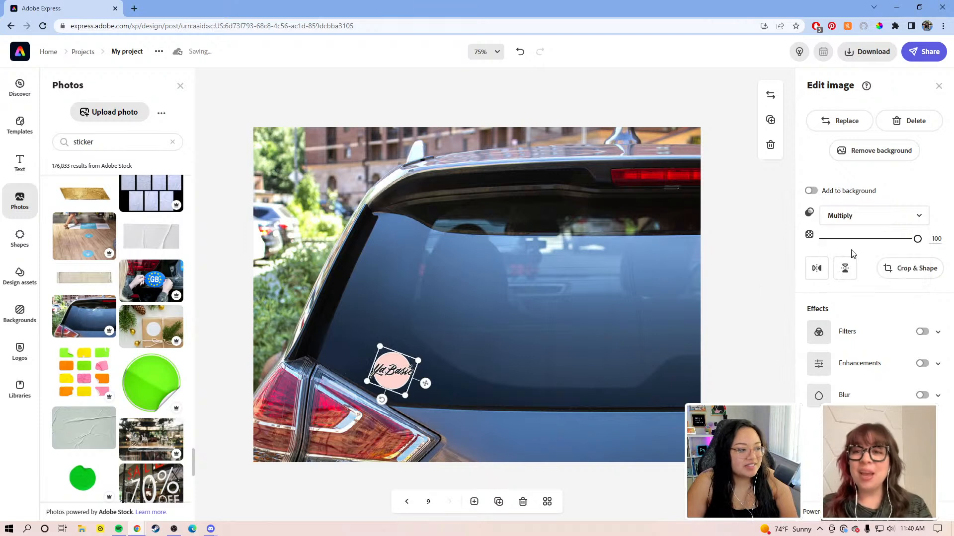
left_click(865, 224)
left_click(843, 273)
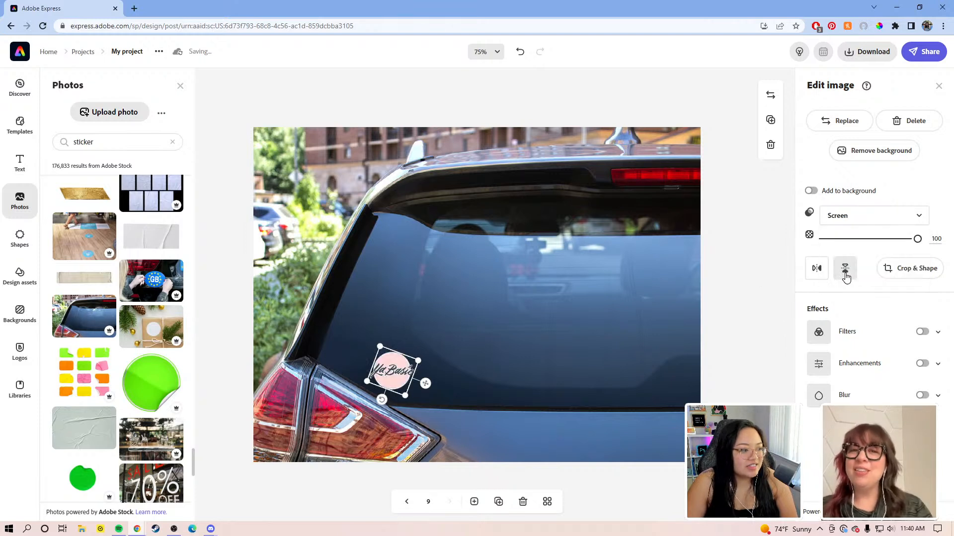
Step: Enlarge the sticker slightly and adjust its tilt, testing it higher on the rear window before returning it to the corner above the taillight
left_click_drag(430, 357, 567, 276)
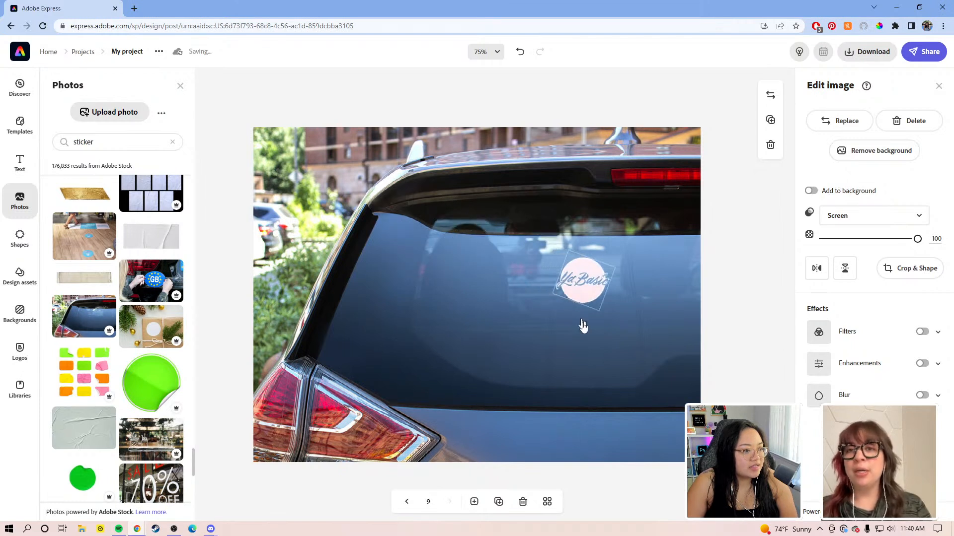
left_click_drag(584, 315, 571, 316)
left_click(742, 250)
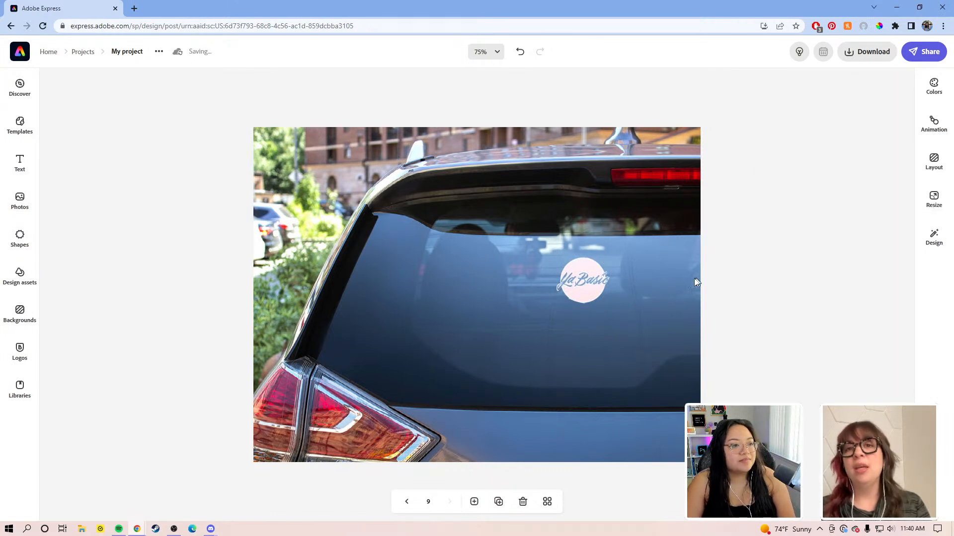
left_click_drag(607, 287, 625, 430)
left_click_drag(549, 415, 399, 363)
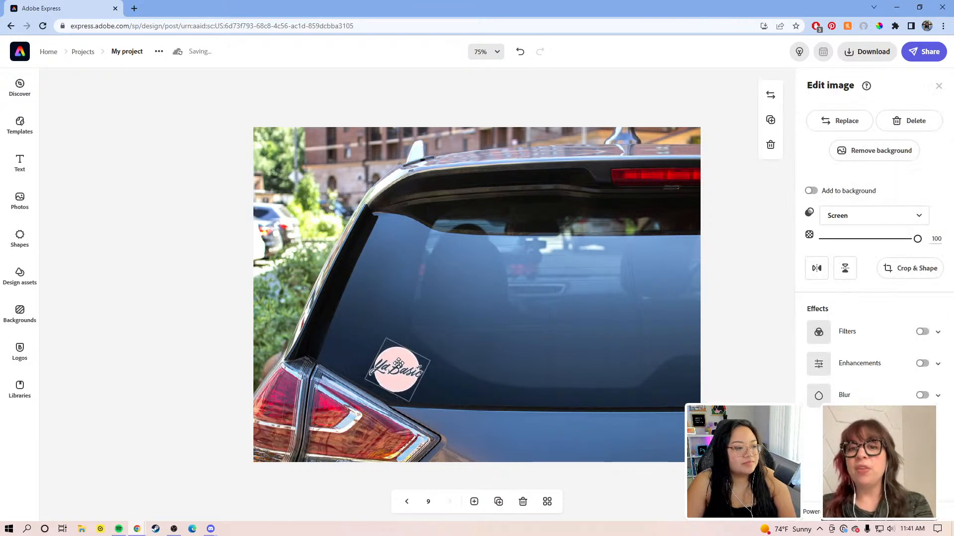
Step: Move the sticker up and closer to the rear window's left edge, and duplicate the page
left_click(745, 210)
left_click_drag(398, 367, 366, 339)
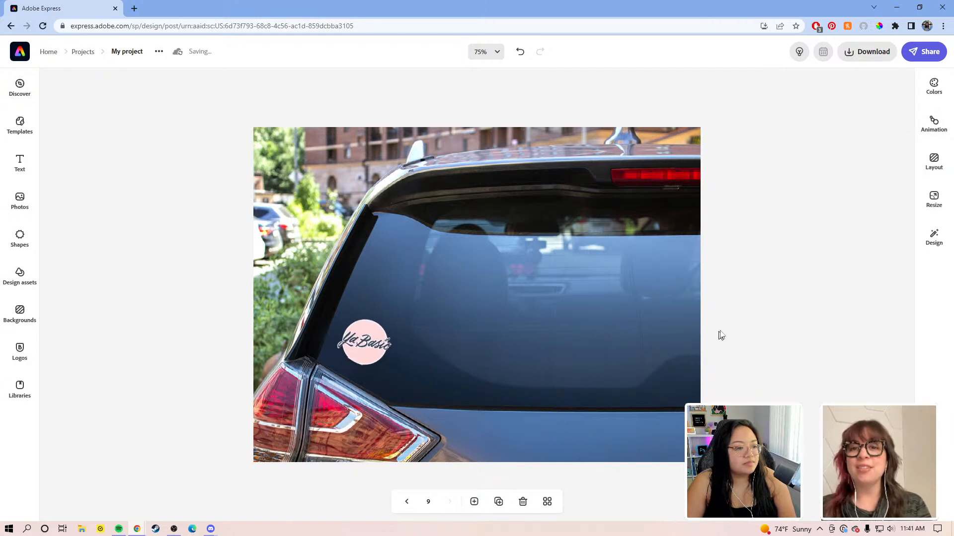
left_click(500, 507)
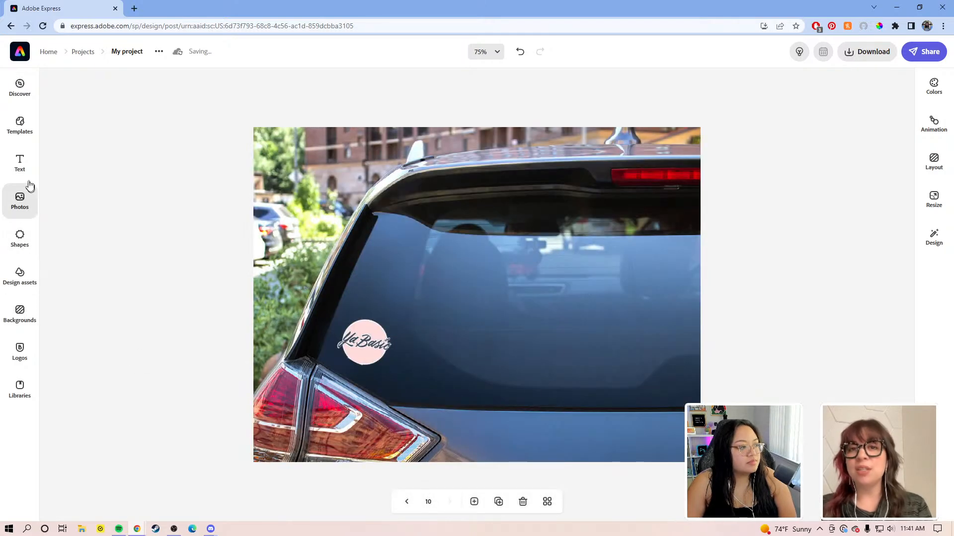
Step: Replace the car photo with the stock photo of a kraft-wrapped Christmas gift as the page background
left_click(20, 208)
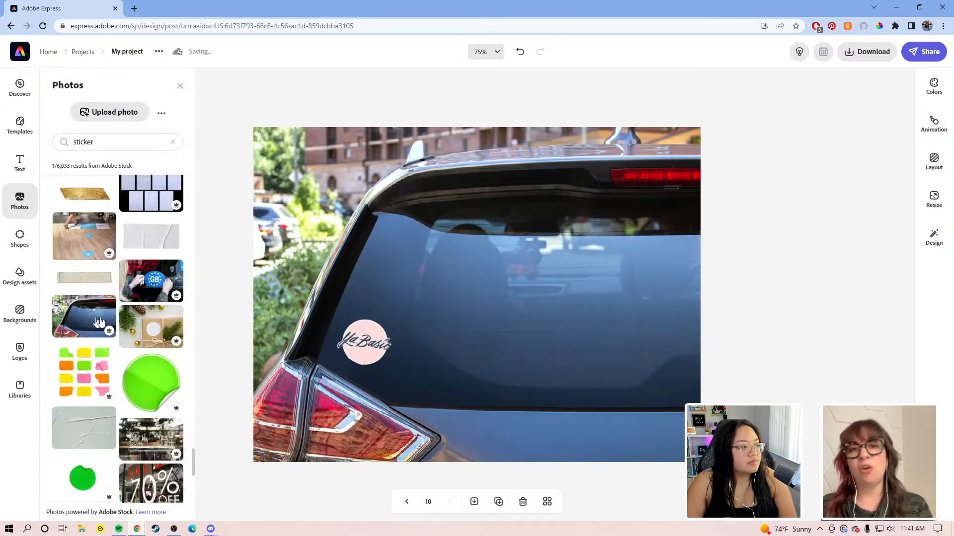
left_click(512, 285)
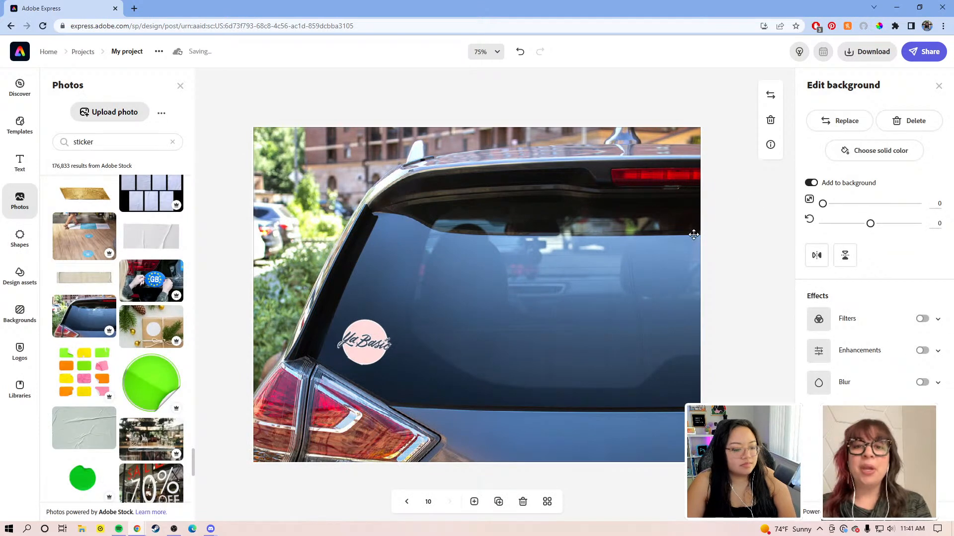
key("Delete")
left_click(180, 325)
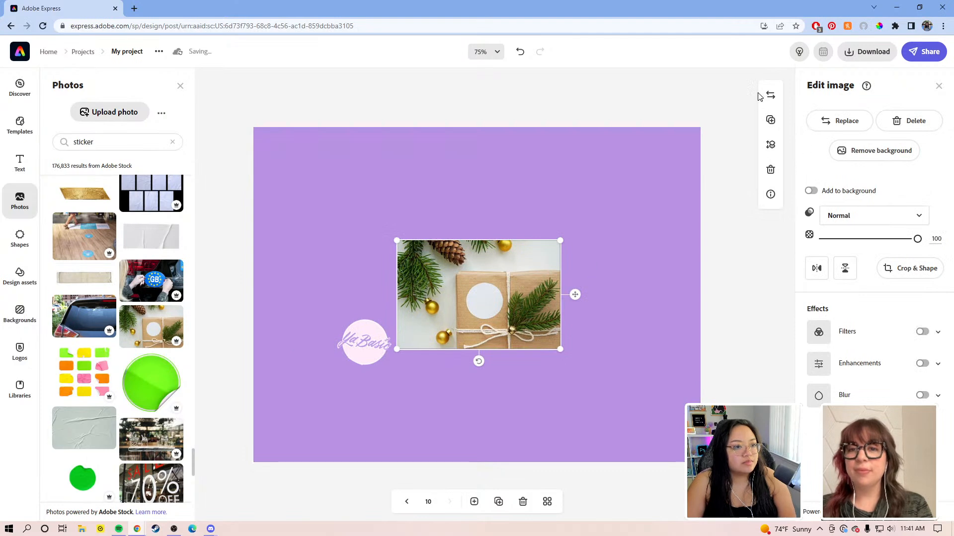
left_click(810, 193)
Step: Move the Ya Basic sticker onto the gift's blank round label and set its blend mode to Normal
left_click_drag(368, 351, 536, 319)
left_click(833, 213)
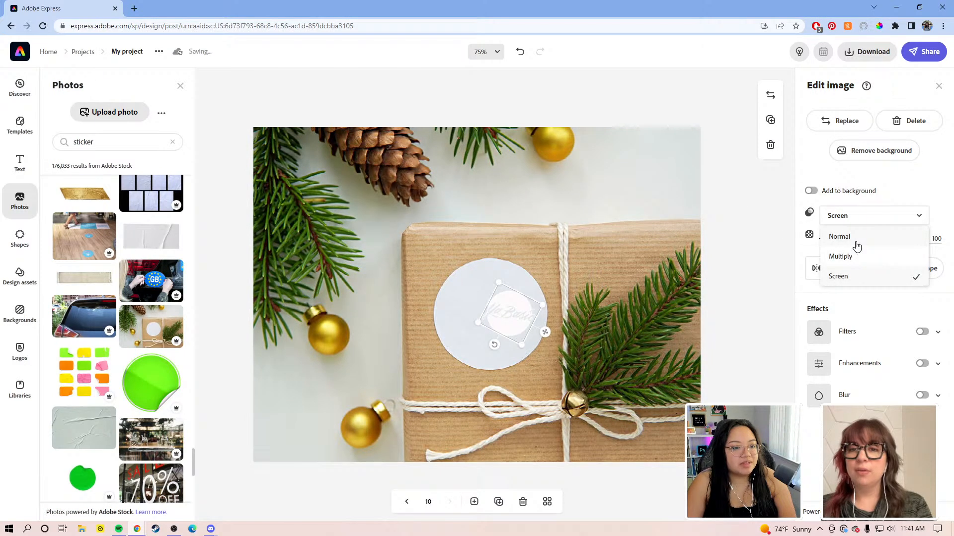
left_click(851, 236)
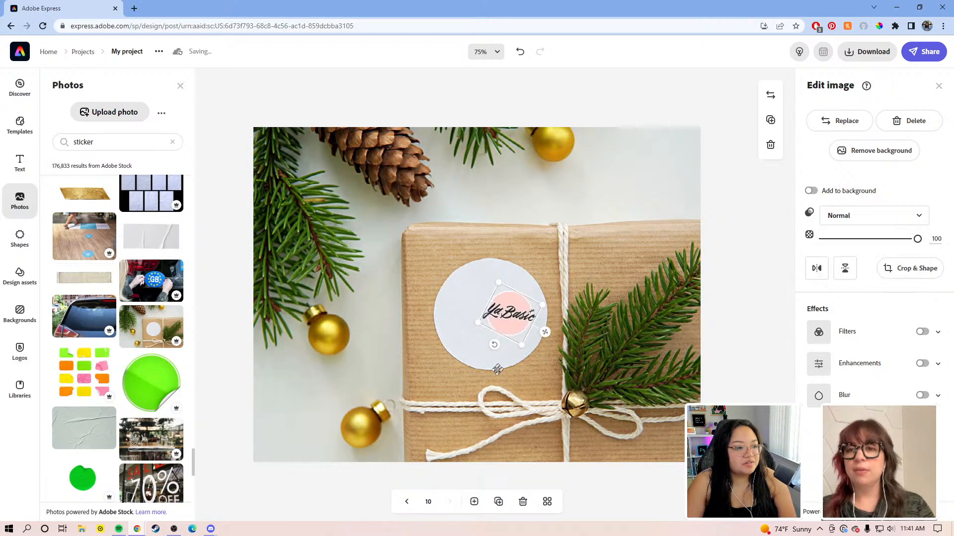
Step: On the car page, try the sticker farther across the rear window, move it back above the taillight and return to the gift page
left_click(406, 501)
left_click_drag(370, 361, 610, 264)
left_click_drag(578, 298, 368, 353)
left_click(449, 502)
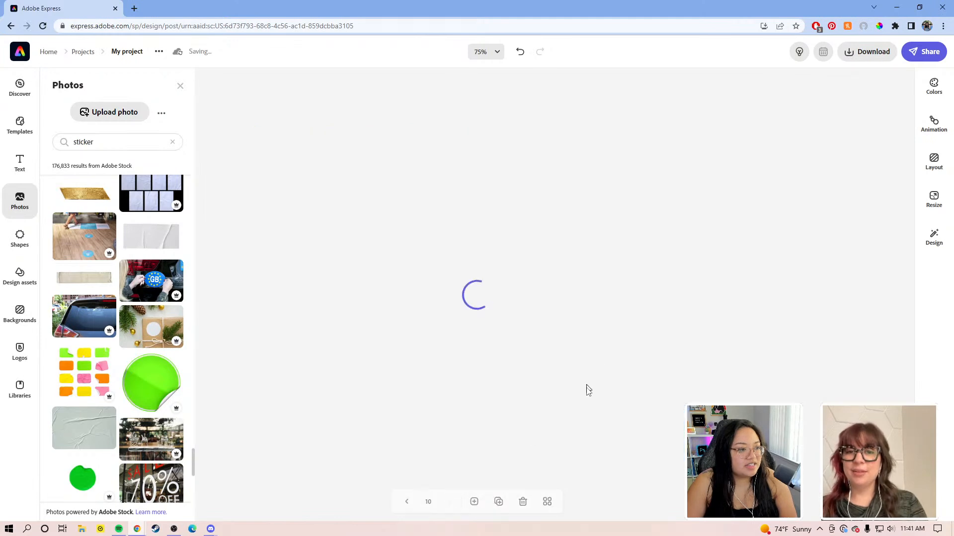
Step: Enlarge the sticker and adjust its position and tilt to cover the gift's round label, and duplicate the page
left_click(514, 321)
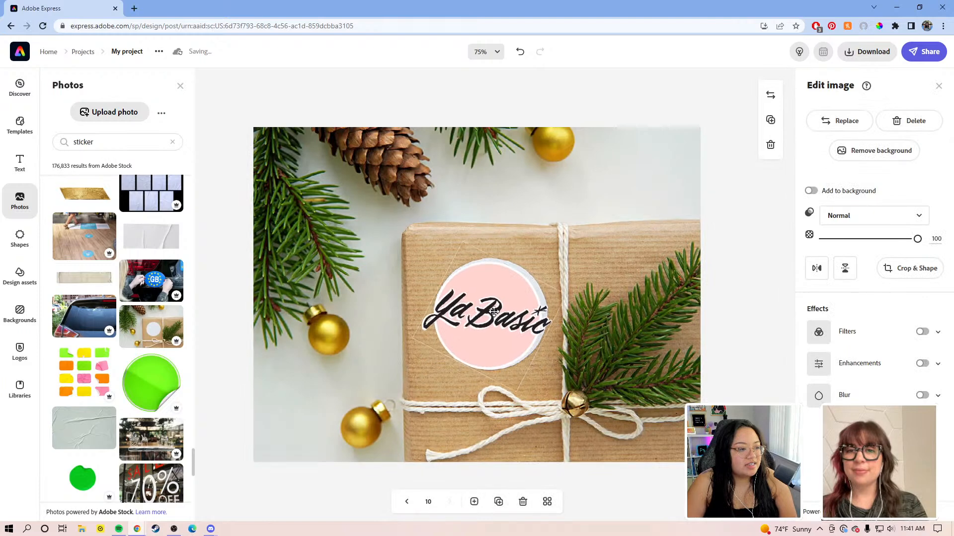
left_click(498, 354)
left_click_drag(489, 327, 487, 322)
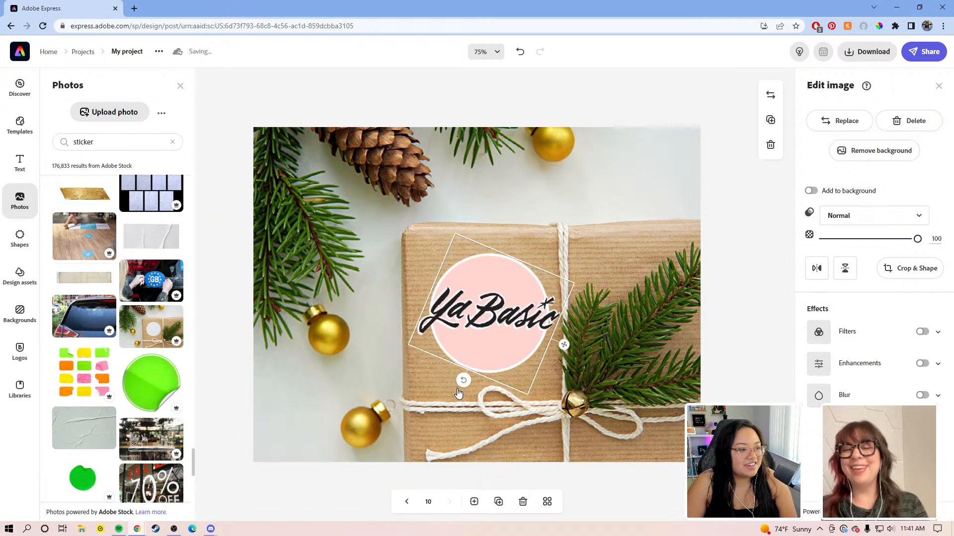
left_click_drag(455, 391, 458, 393)
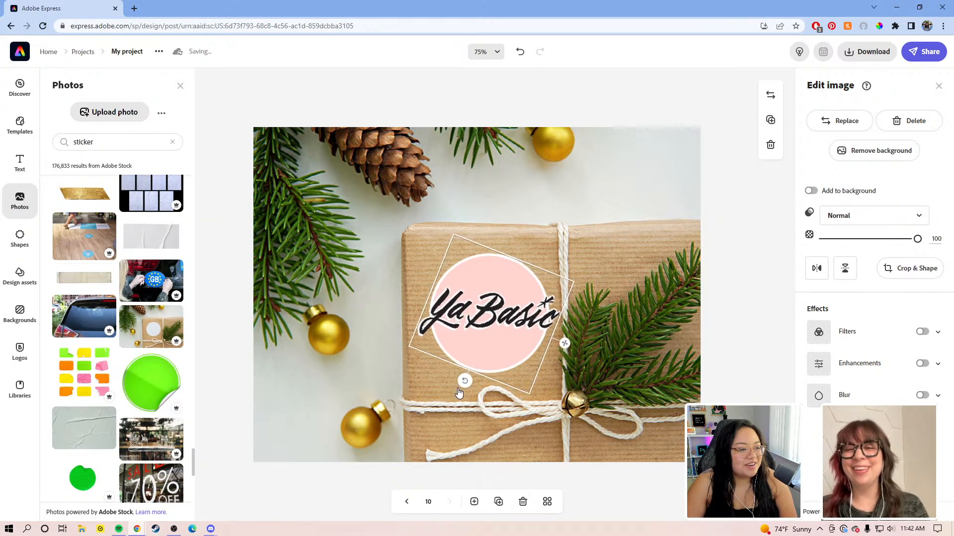
left_click(594, 192)
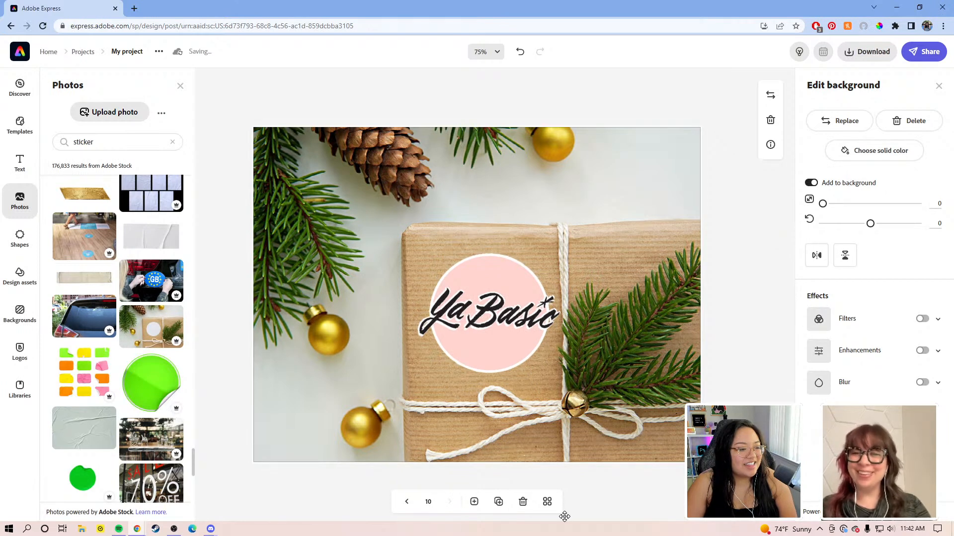
left_click(499, 337)
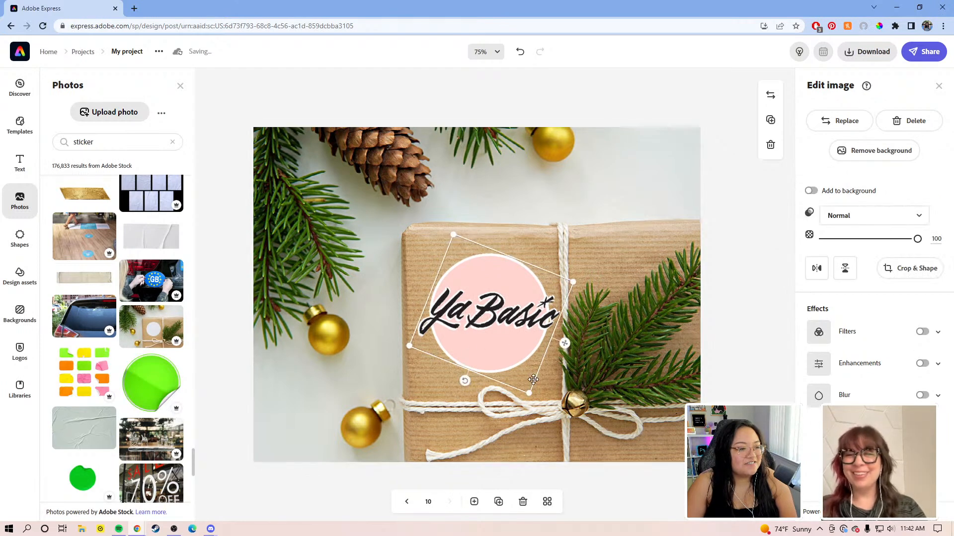
left_click(708, 268)
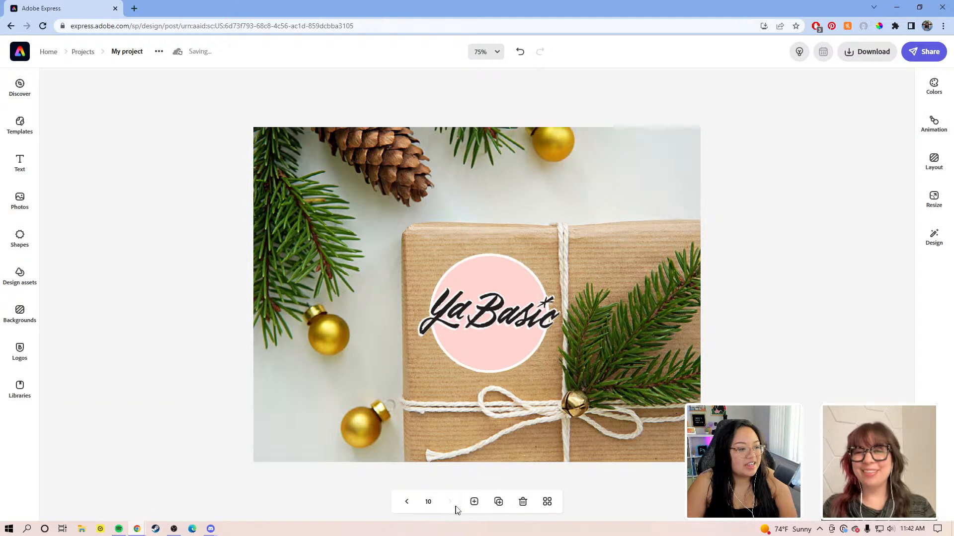
left_click(499, 502)
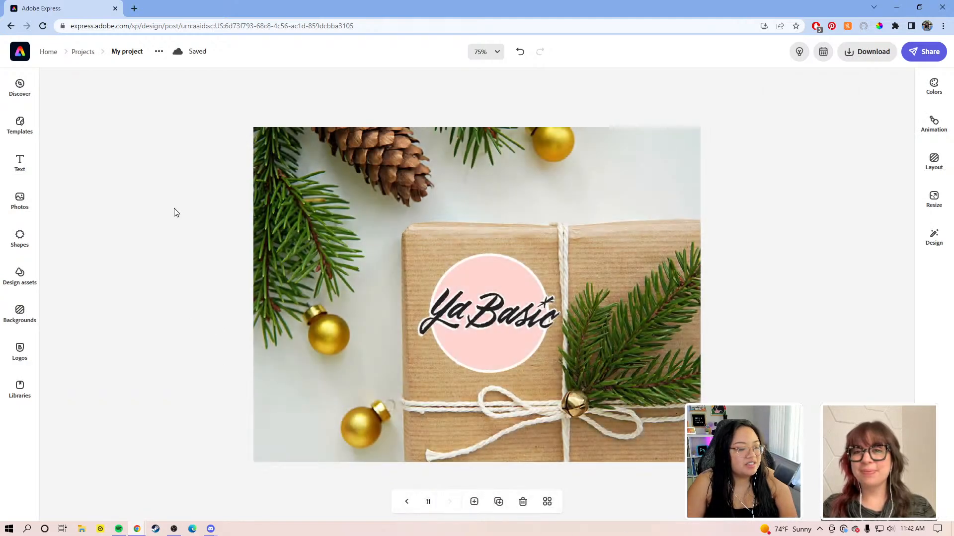
Step: Look through the stock photo results for "sticker" for another mockup background
left_click(19, 231)
left_click(20, 201)
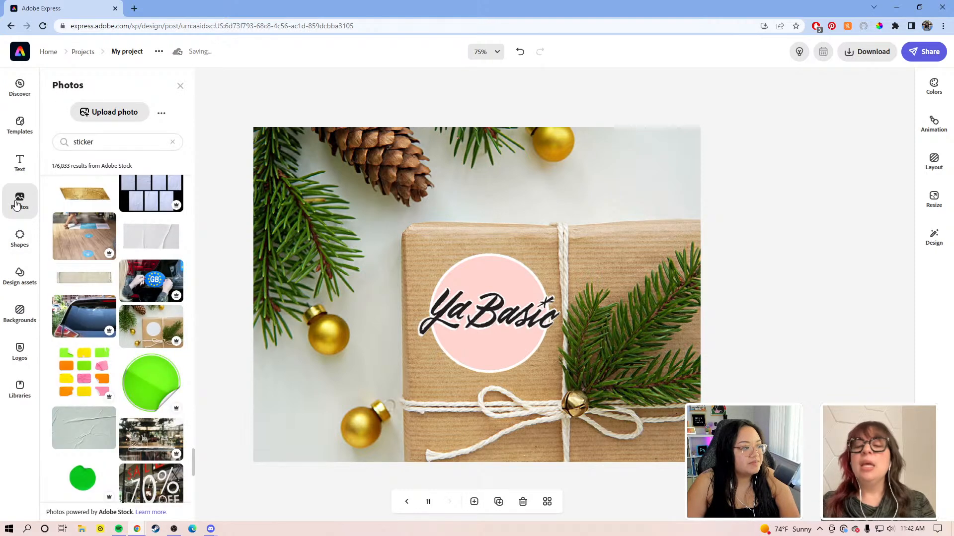
scroll(117, 338, "down", 5)
scroll(117, 335, "up", 5)
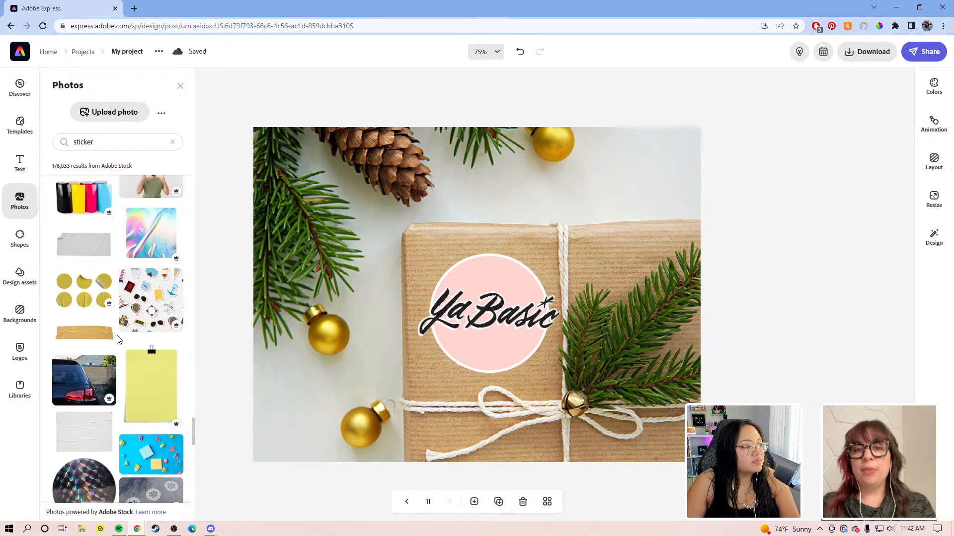
scroll(118, 338, "up", 10)
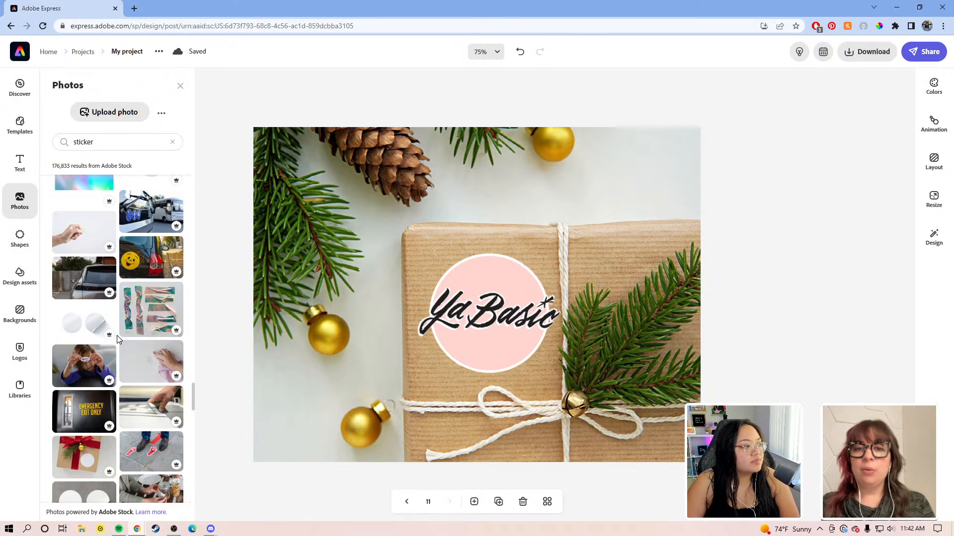
scroll(117, 338, "up", 1)
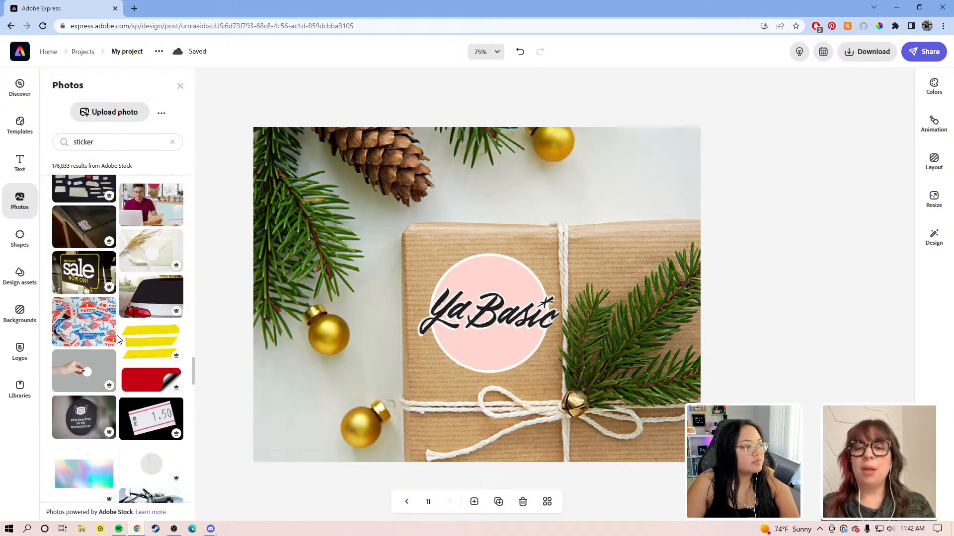
scroll(117, 339, "up", 7)
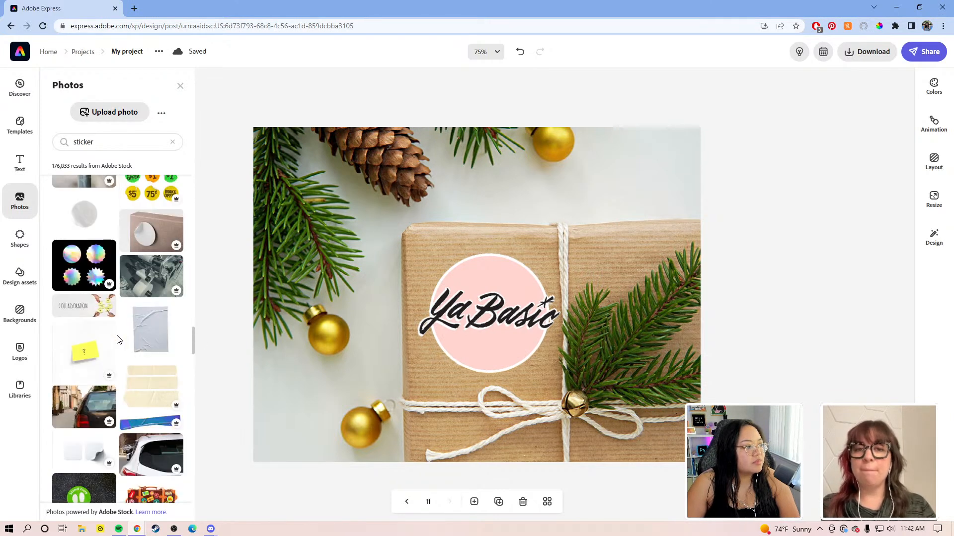
scroll(117, 340, "up", 5)
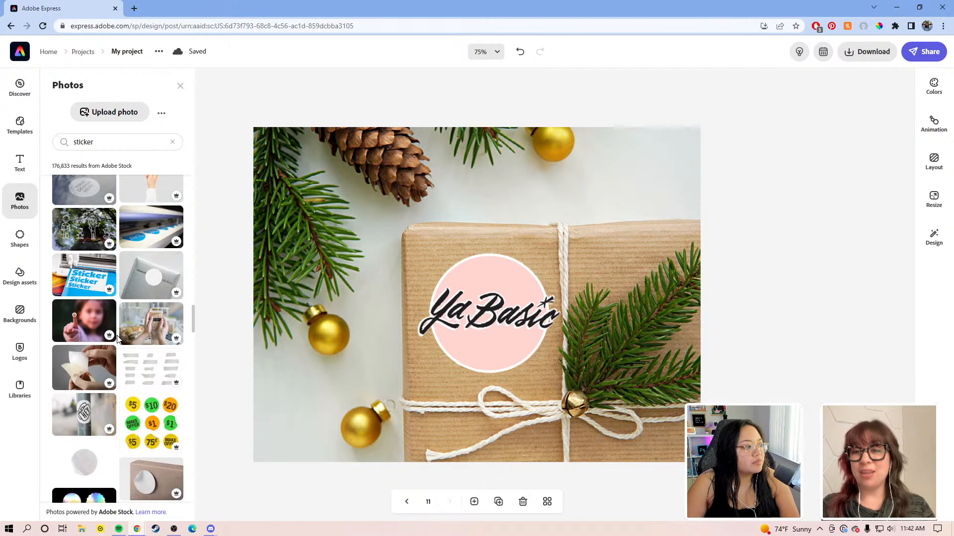
scroll(117, 339, "up", 10)
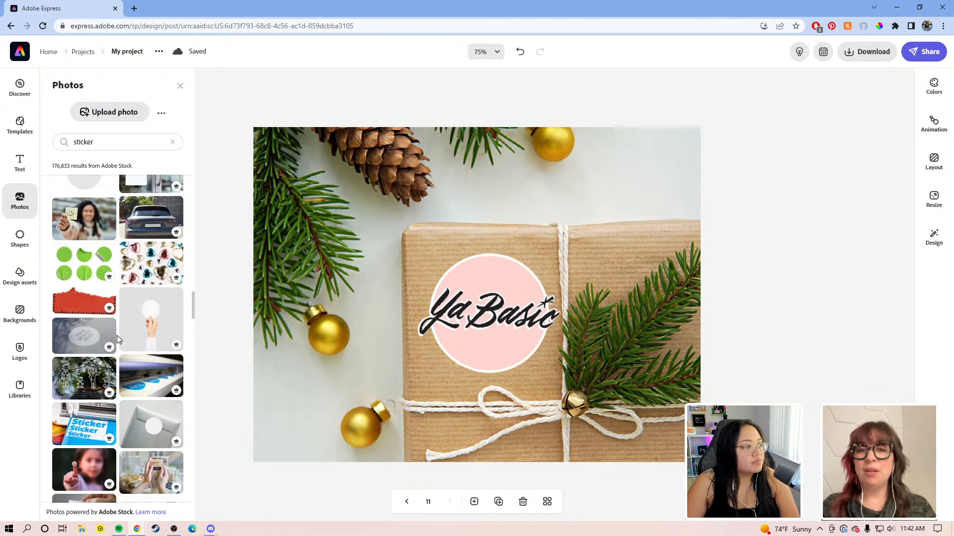
scroll(118, 339, "up", 6)
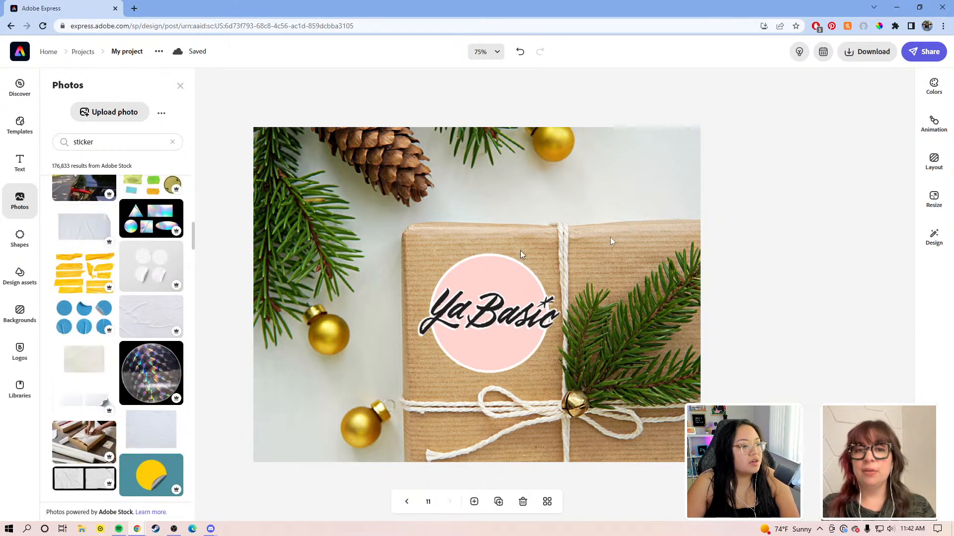
Step: Delete the gift photo from the duplicated page's background and move the sticker toward the page center
left_click(646, 215)
key("Delete")
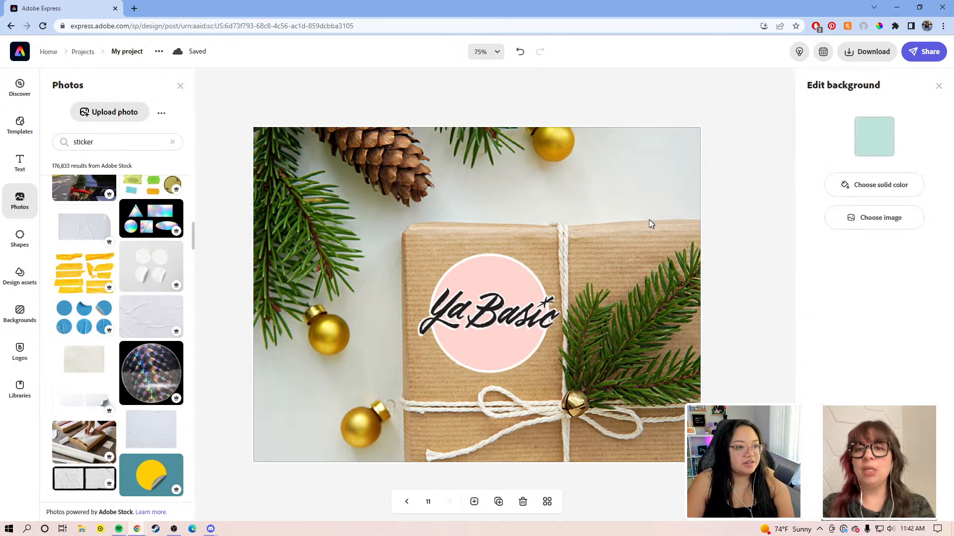
left_click(631, 217)
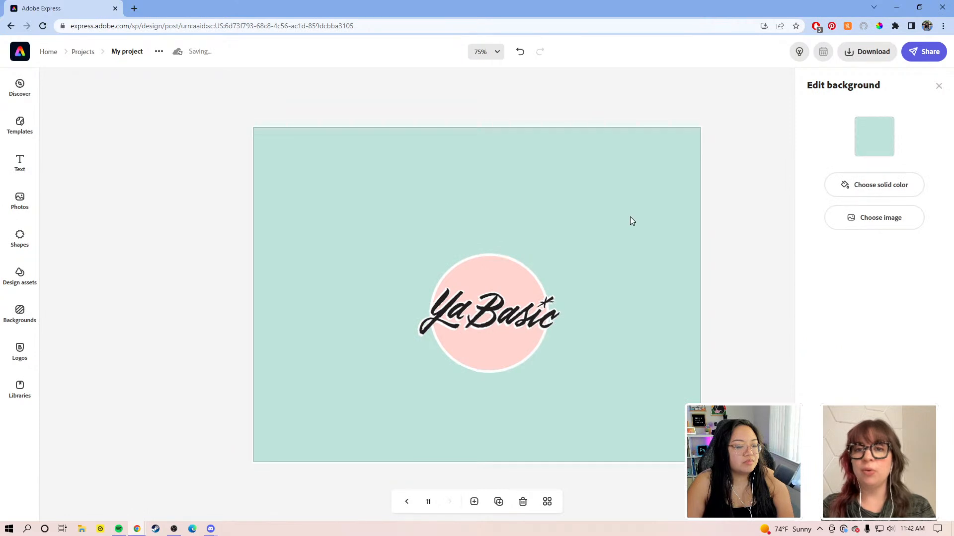
left_click_drag(503, 333, 485, 319)
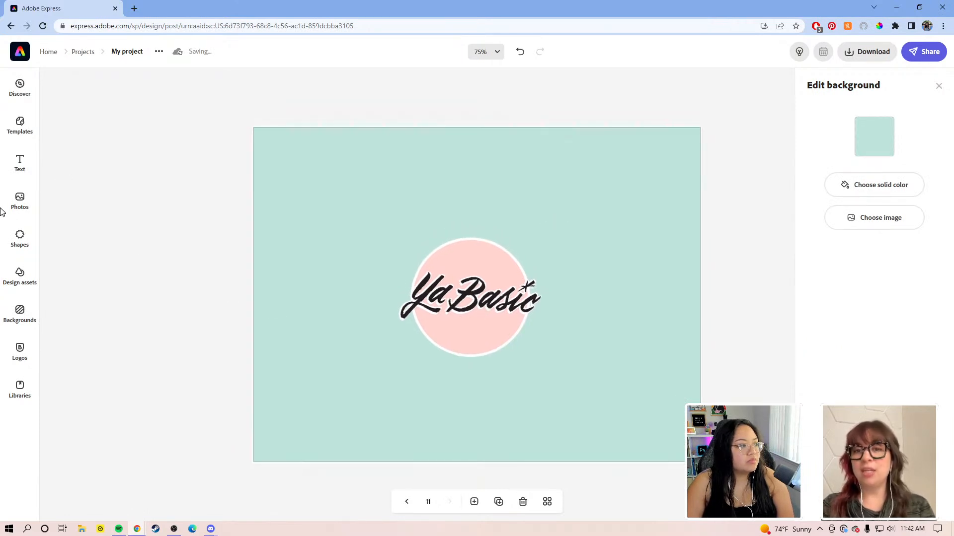
Step: Browse the texture design assets and search them for "paper"
left_click(32, 272)
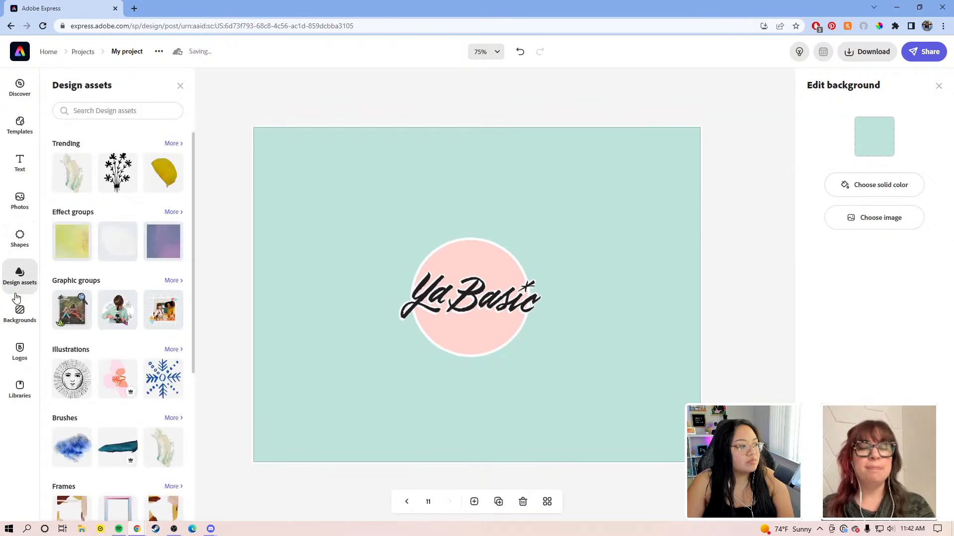
scroll(140, 282, "down", 5)
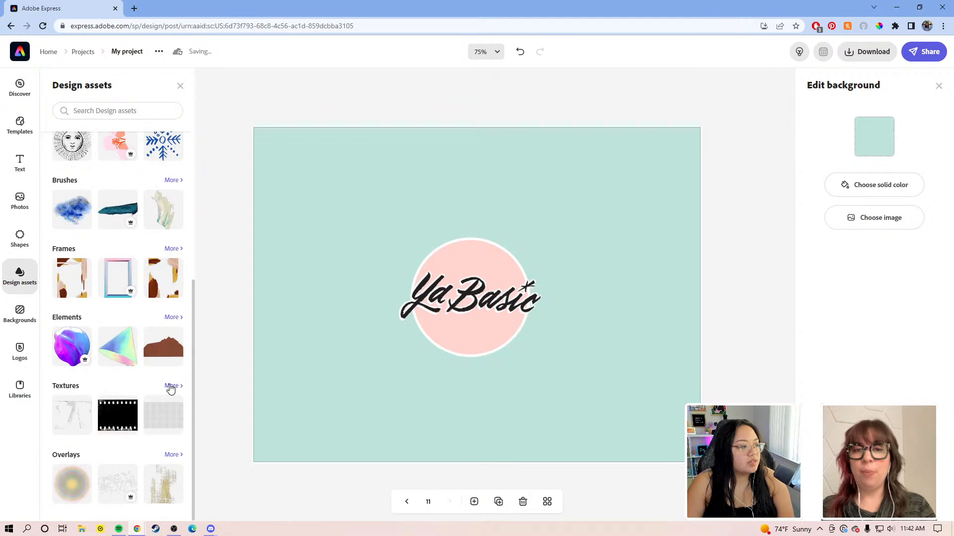
scroll(77, 355, "down", 10)
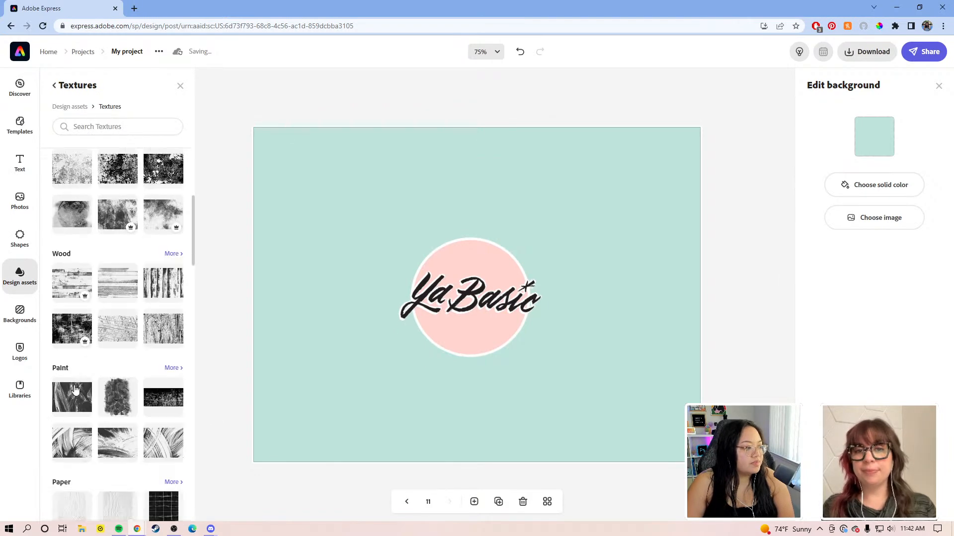
scroll(89, 355, "down", 7)
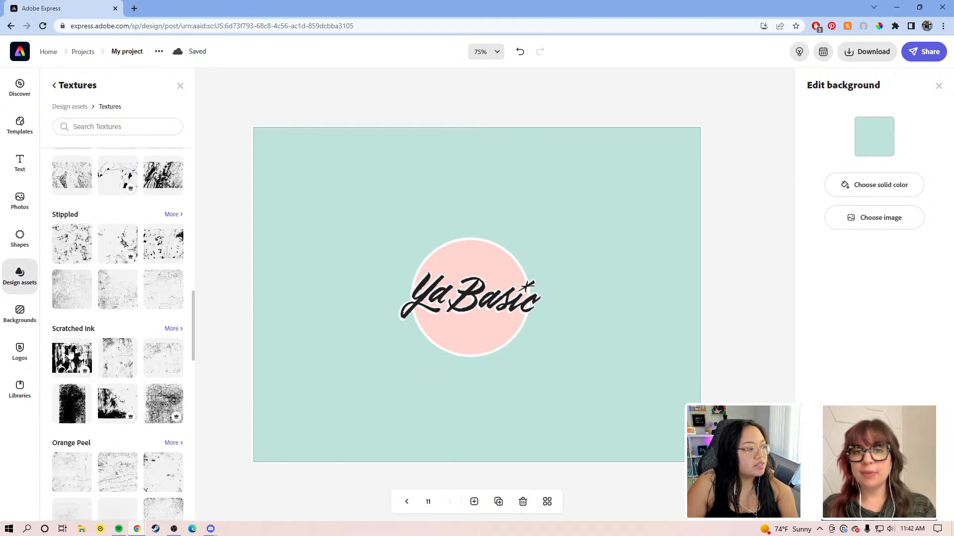
scroll(69, 354, "up", 5)
left_click(70, 126)
type("paper")
key("Return")
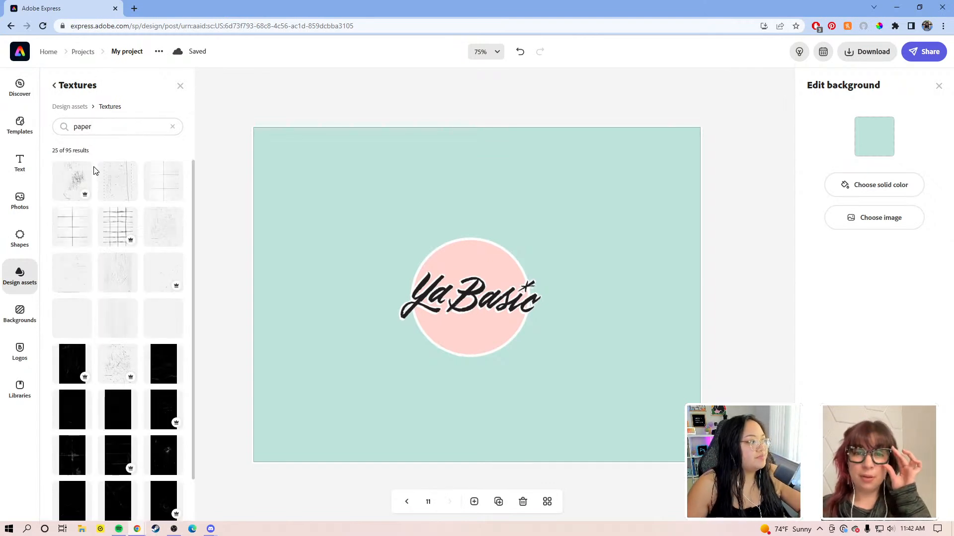
Step: Add the scratched paper texture to the page beside the sticker and set its blend mode to Multiply
scroll(106, 318, "down", 1)
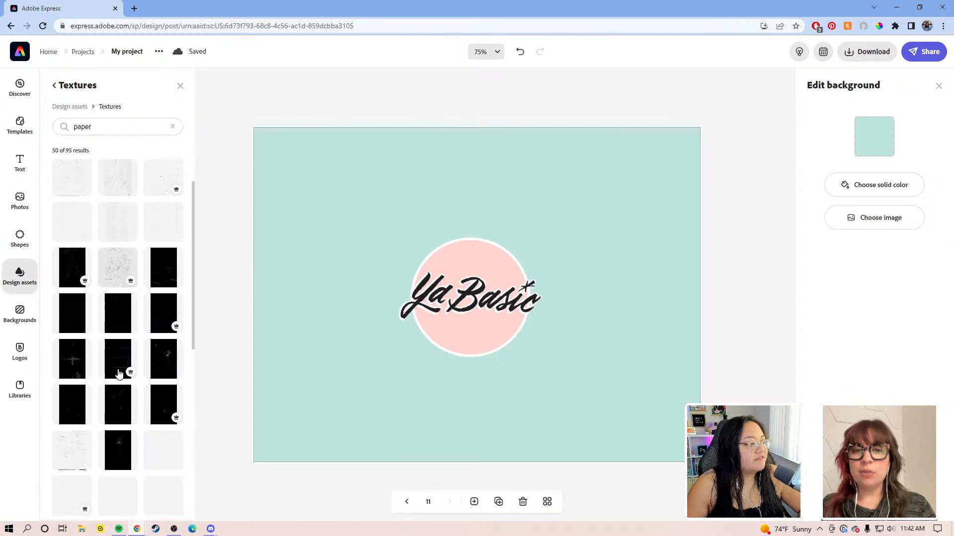
scroll(106, 325, "up", 1)
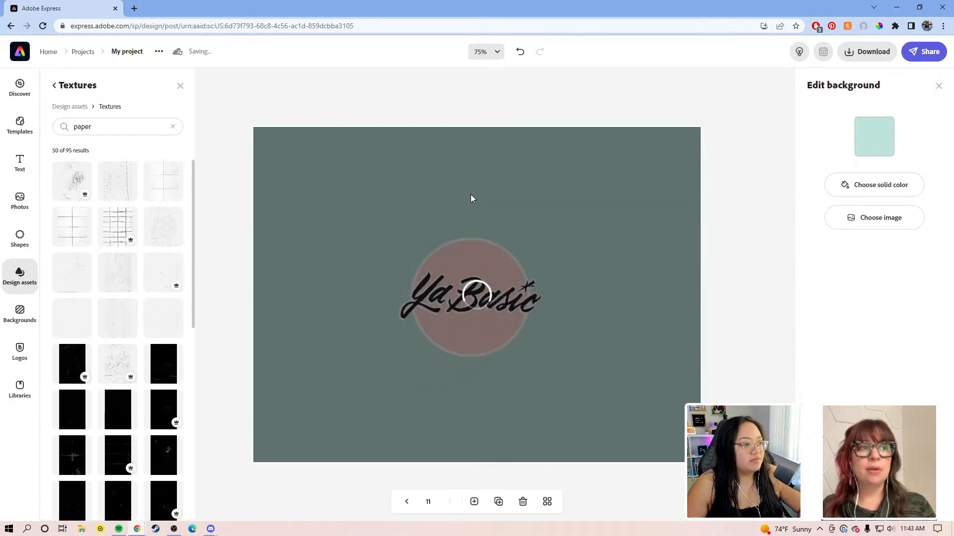
left_click(318, 258)
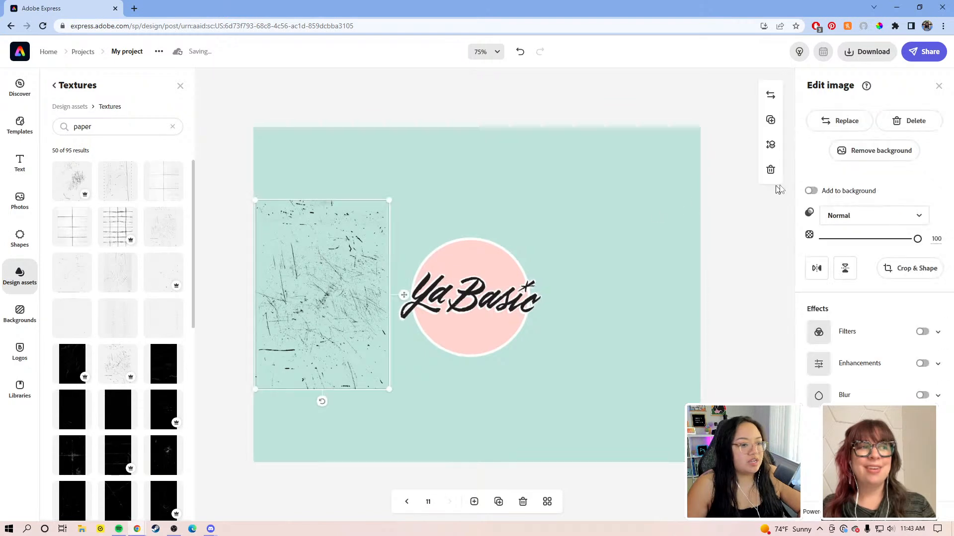
left_click(839, 215)
left_click(854, 255)
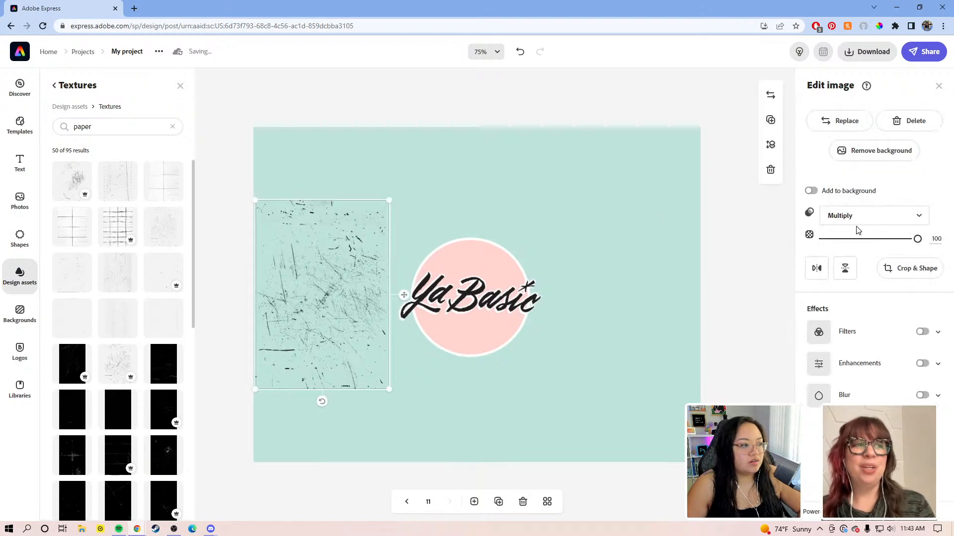
Step: Try the Screen blend mode on the scratched texture and return it to Multiply
left_click(857, 217)
left_click(856, 275)
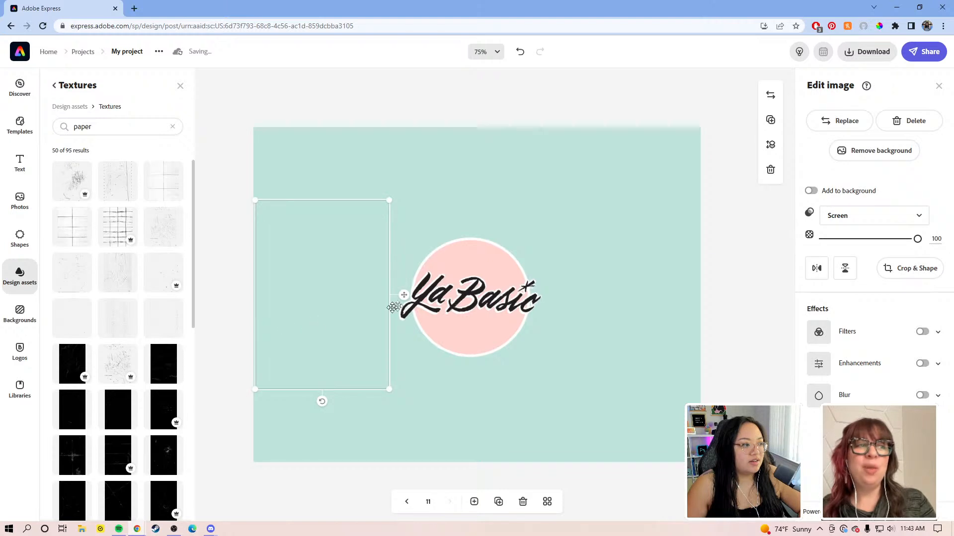
left_click(861, 221)
left_click(851, 256)
Step: Enlarge the scratched texture to cover nearly the whole page, send it behind the sticker and shift the sticker slightly upward
left_click_drag(310, 326, 302, 268)
left_click_drag(319, 345, 425, 395)
left_click_drag(440, 329, 762, 104)
left_click_drag(566, 314, 475, 299)
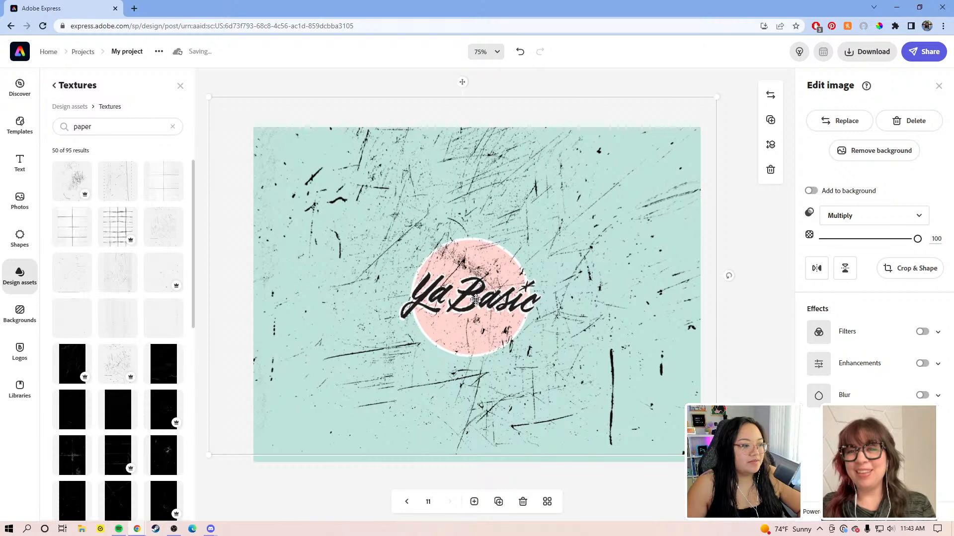
key("ctrl+[")
left_click_drag(463, 268, 452, 227)
Step: Enlarge the texture beyond all page edges and lower its opacity to 23
left_click(610, 420)
left_click(893, 240)
left_click_drag(893, 239, 862, 240)
left_click_drag(206, 459, 151, 485)
left_click_drag(430, 373, 499, 363)
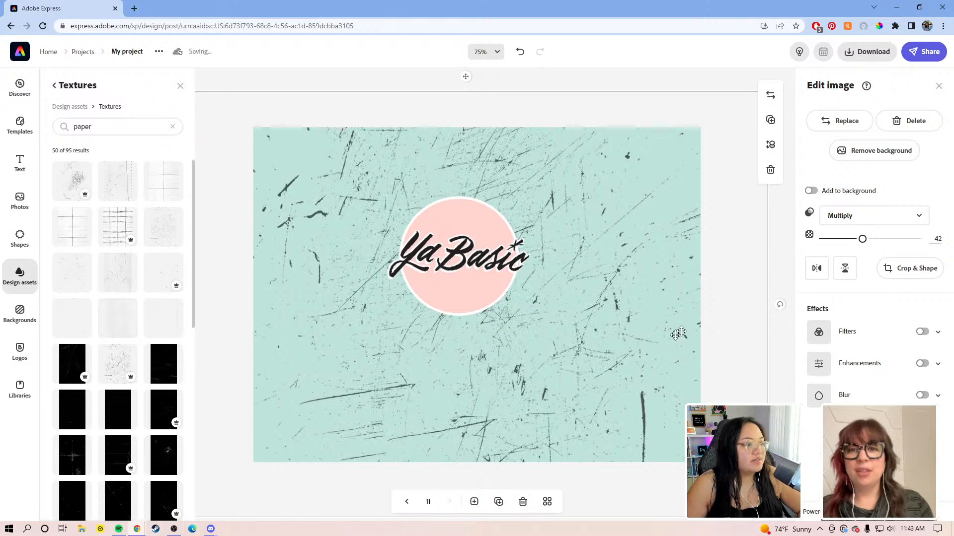
left_click_drag(862, 239, 845, 239)
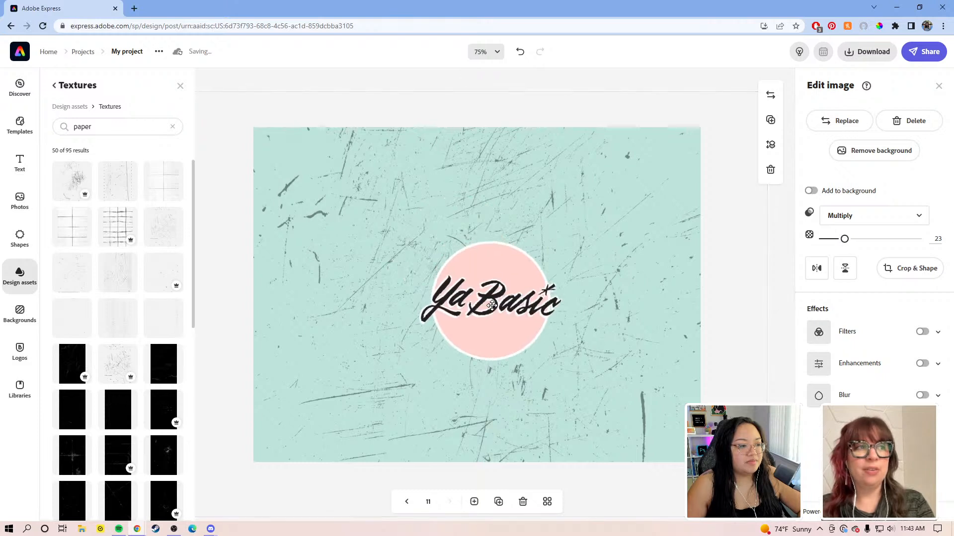
Step: Compare the Normal, Multiply and Screen blend modes on the texture, ending on Multiply
left_click(911, 218)
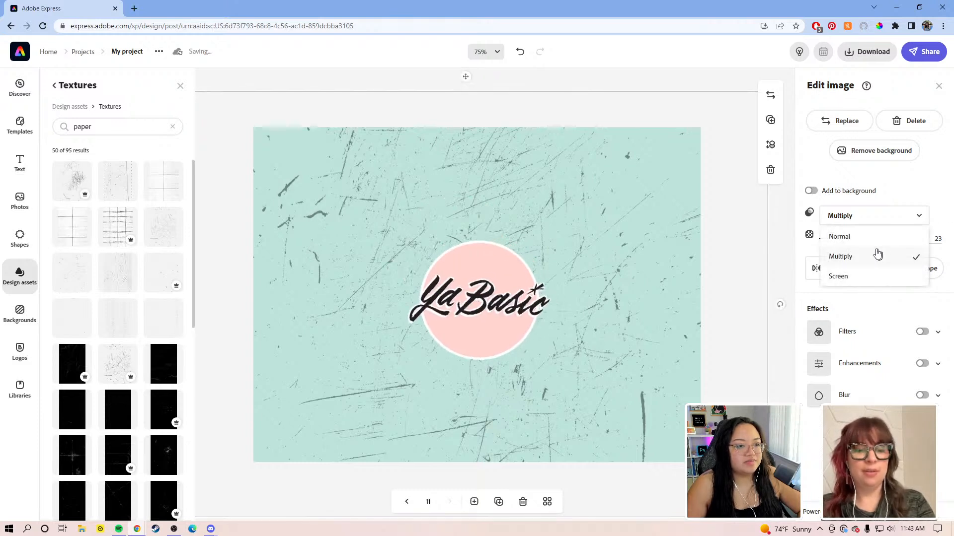
left_click(872, 236)
left_click(872, 218)
left_click(868, 256)
left_click(868, 223)
left_click(851, 276)
left_click(846, 219)
left_click(857, 237)
left_click(861, 223)
left_click(850, 238)
left_click(847, 219)
left_click(862, 256)
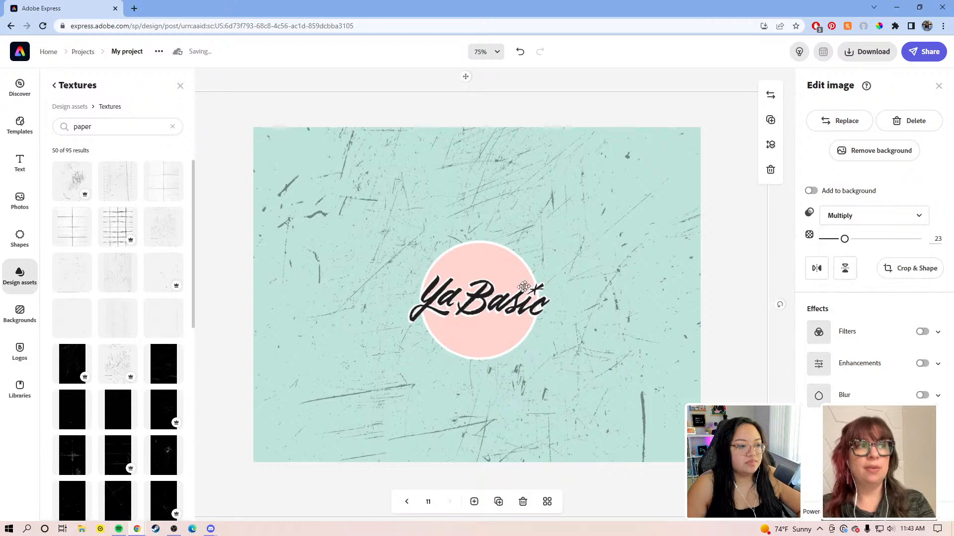
Step: Enlarge the Ya Basic sticker, center it on the textured page and check the page in the overview of all pages
left_click(460, 324)
left_click_drag(460, 324, 478, 285)
left_click_drag(532, 386, 547, 416)
left_click_drag(480, 291, 473, 291)
left_click(681, 111)
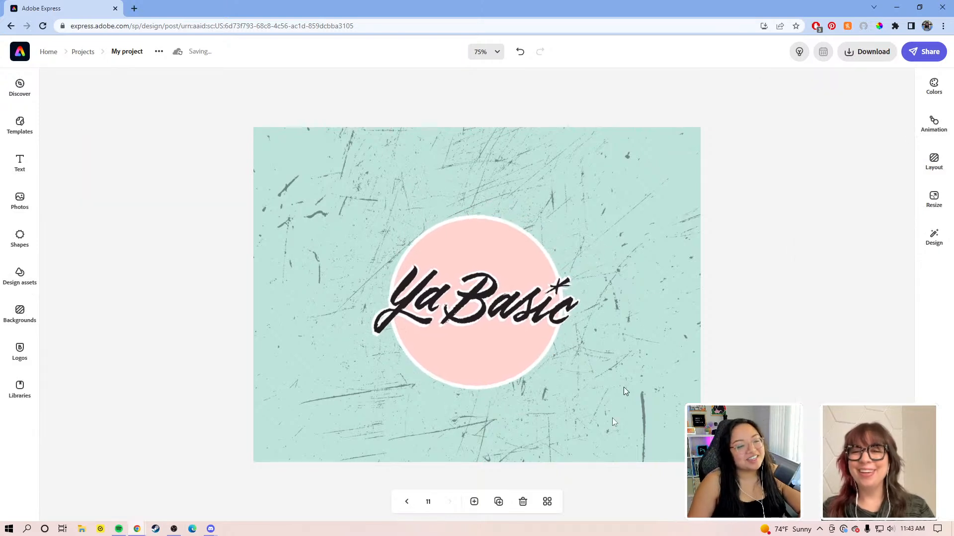
left_click(548, 511)
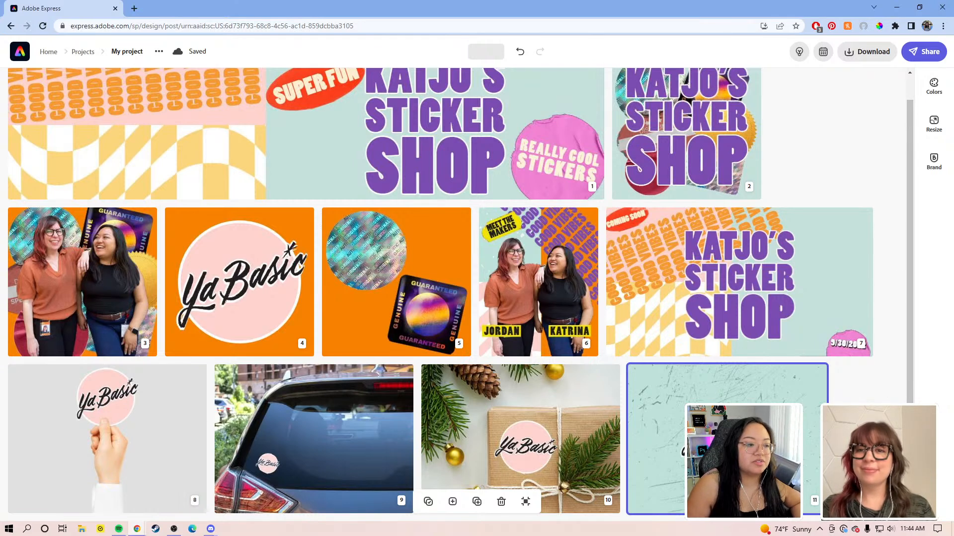
left_click(525, 501)
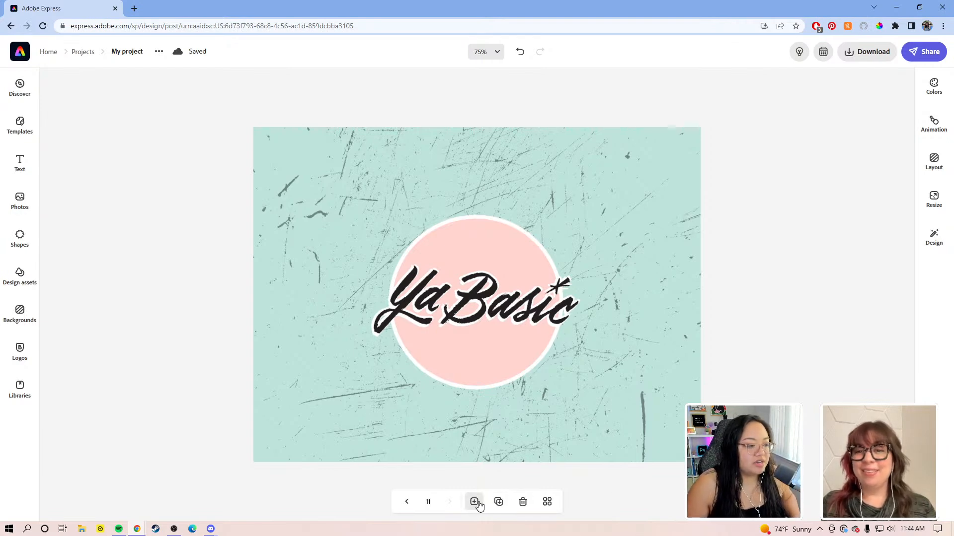
Step: Duplicate the textured sticker page and delete the sticker and texture from the copy, keeping only the mint background
left_click(499, 501)
left_click_drag(773, 455, 168, 142)
key("Delete")
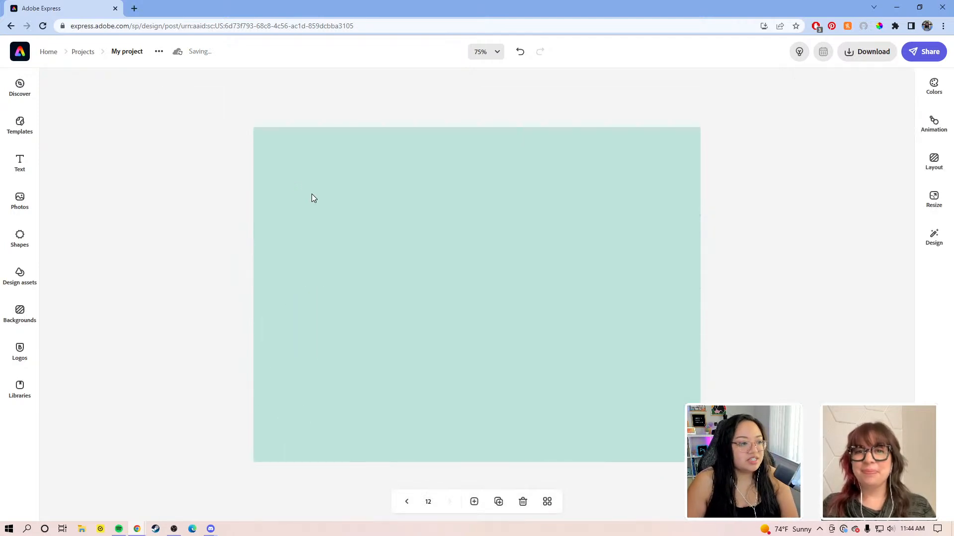
left_click(377, 221)
left_click(106, 202)
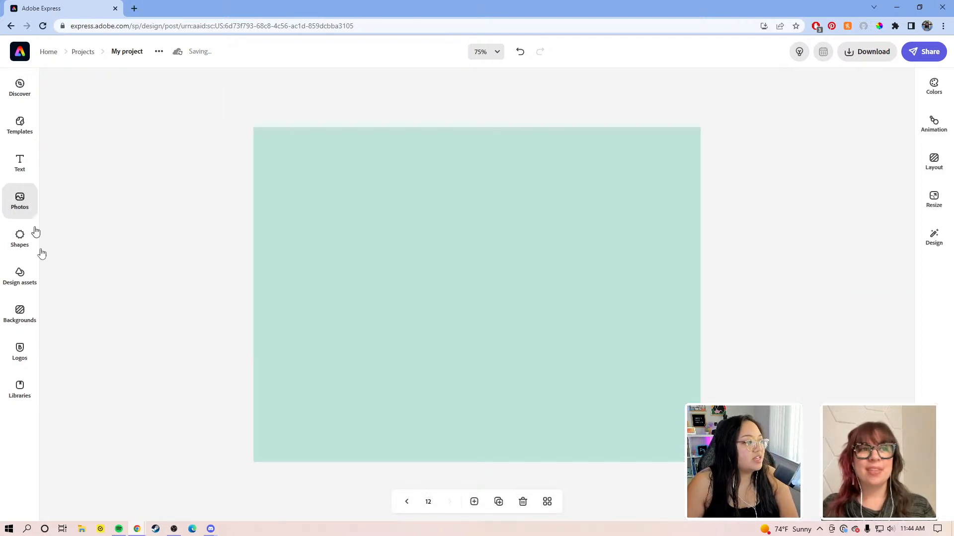
Step: Open the shared Jordandené library and add the photo of the woman in the teal sunshine shirt to the page
left_click(20, 392)
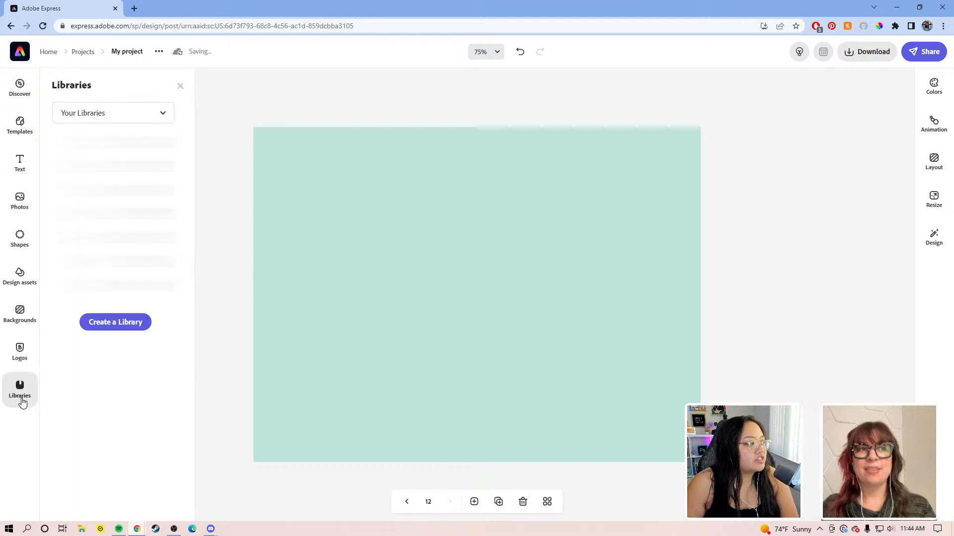
left_click(147, 116)
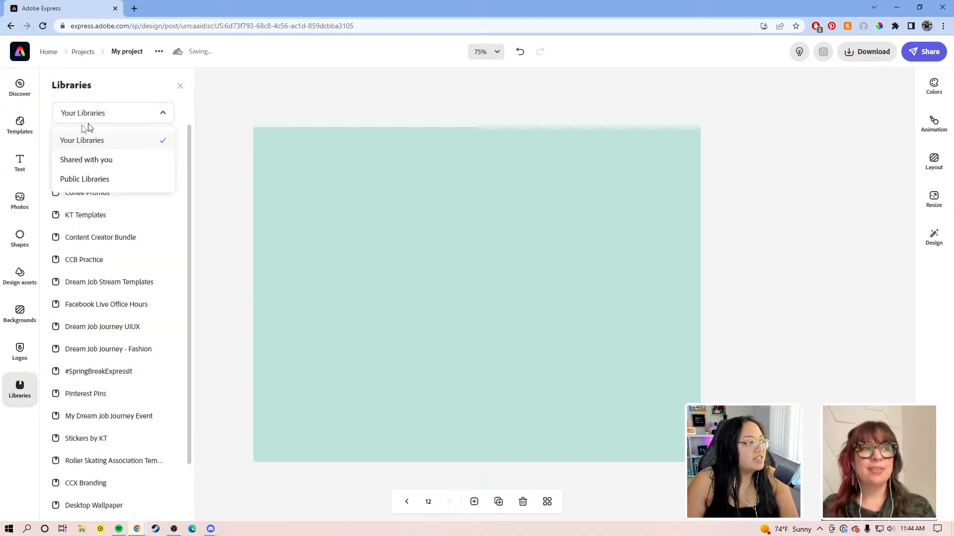
left_click(100, 157)
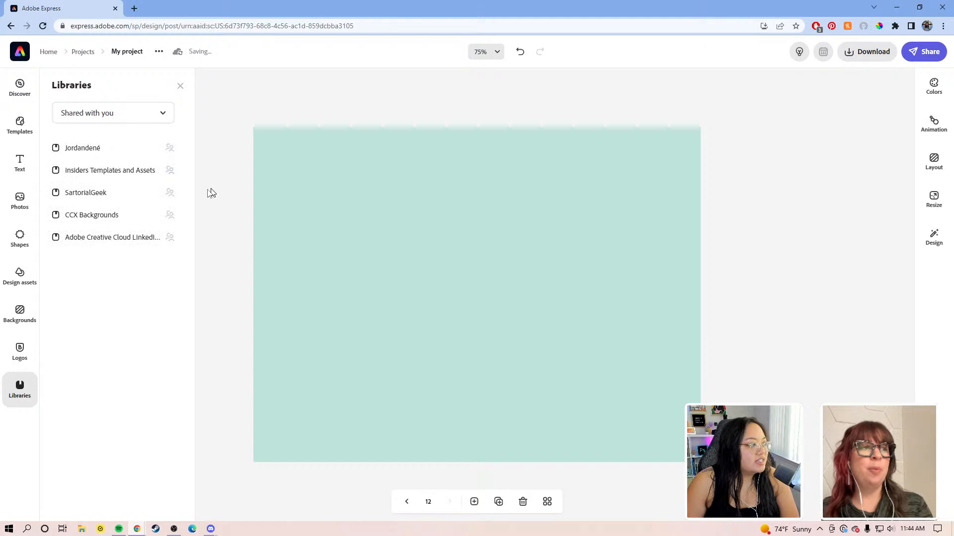
left_click(68, 149)
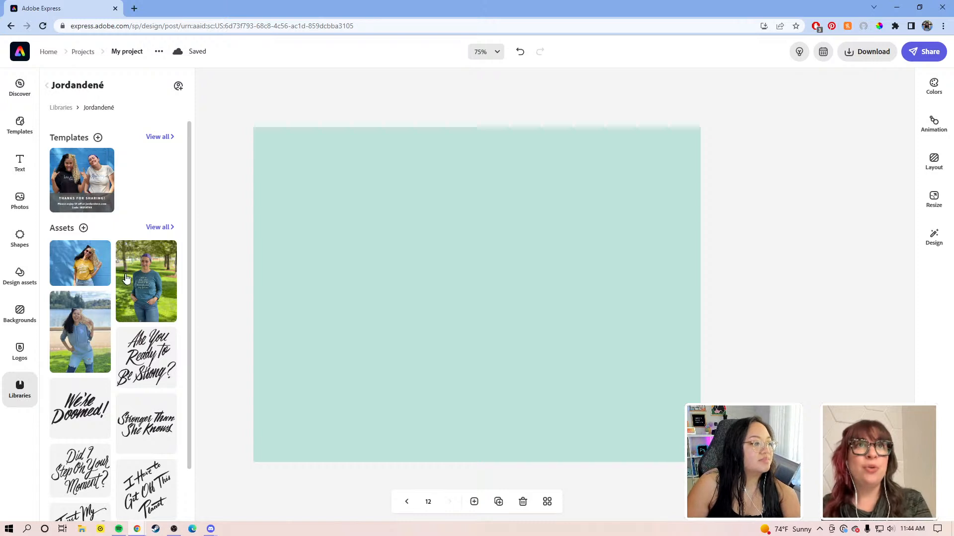
left_click(153, 294)
Step: Enlarge the photo to nearly the full page height and center it on the page
left_click_drag(453, 288, 359, 338)
left_click_drag(458, 245, 530, 145)
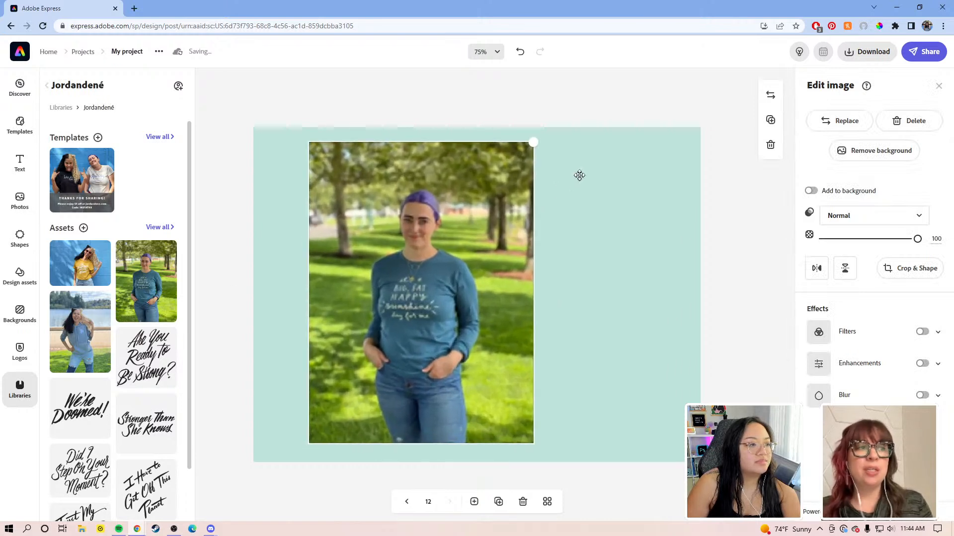
left_click_drag(490, 229, 538, 233)
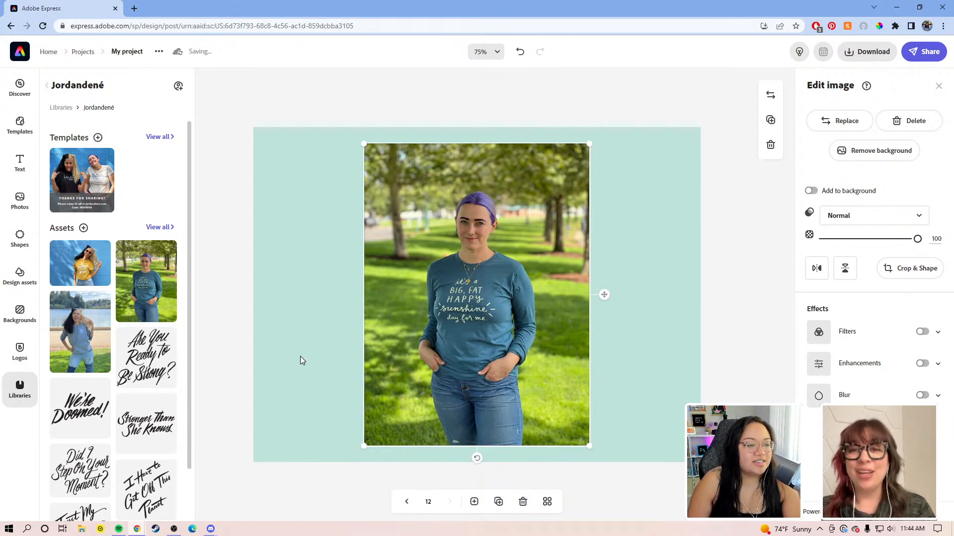
left_click_drag(466, 349, 421, 358)
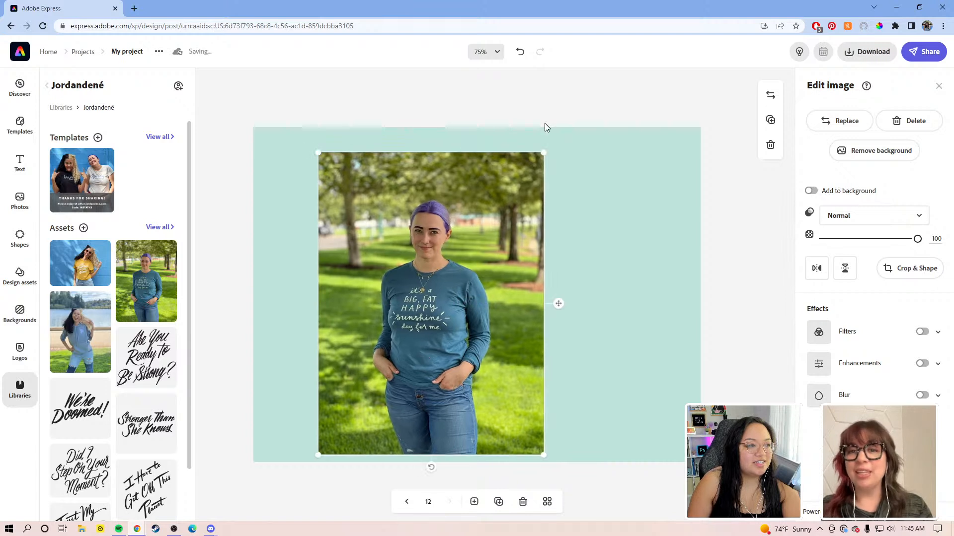
left_click_drag(541, 155, 564, 132)
left_click_drag(480, 216, 517, 219)
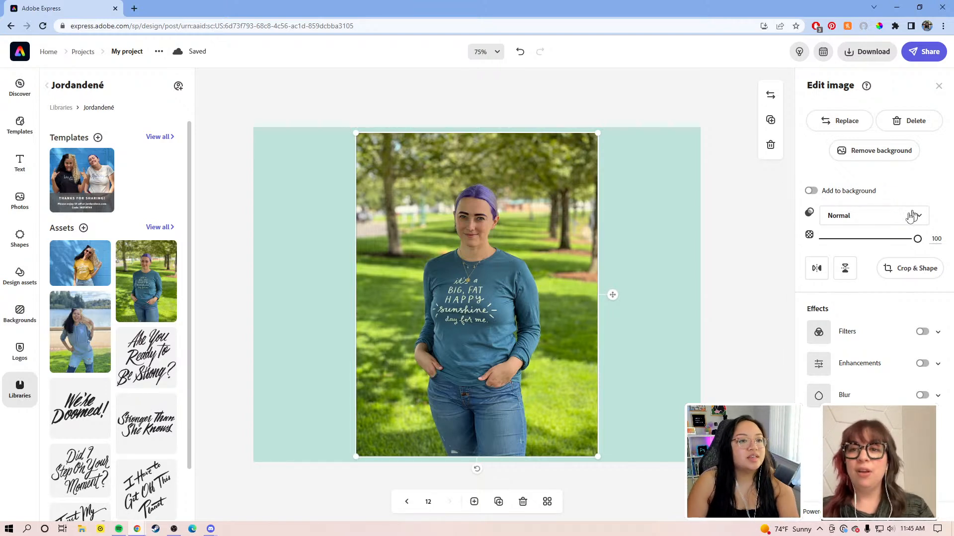
Step: Remove the photo's background and crop the cutout in Freeform so it ends just below the woman's hands
left_click(887, 152)
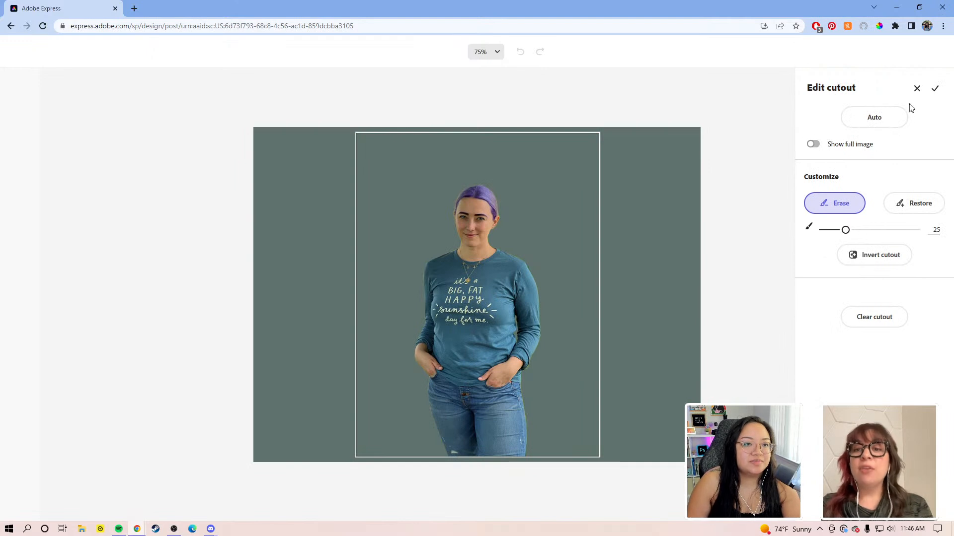
left_click(934, 90)
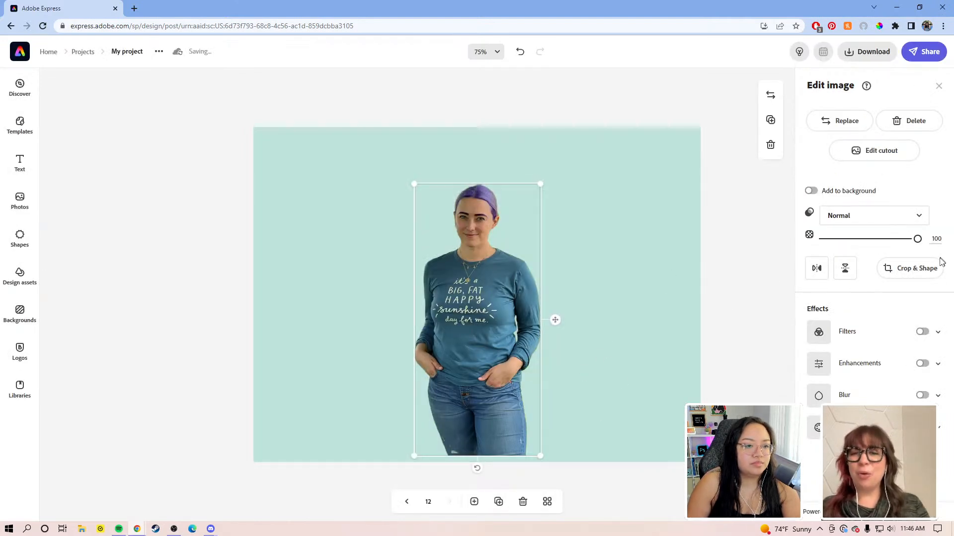
left_click(914, 268)
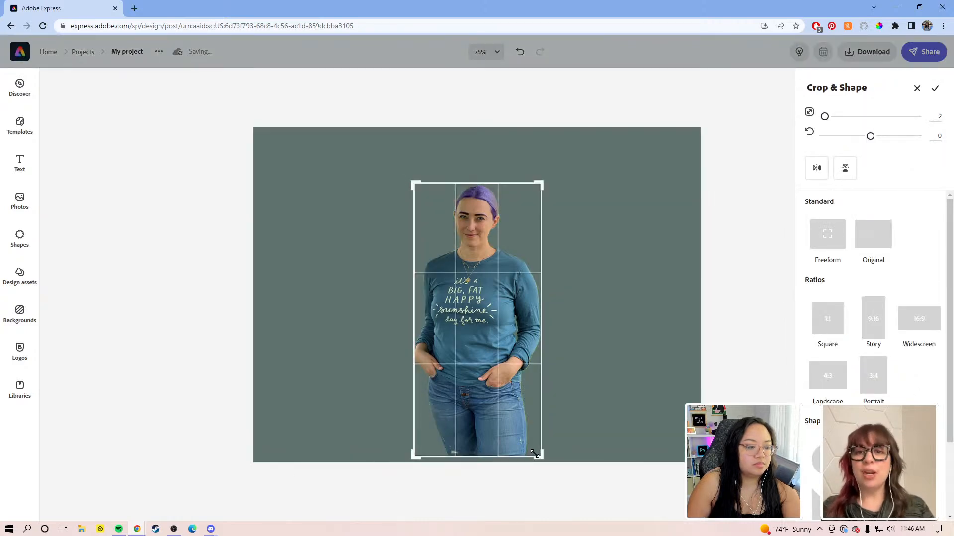
mouse_move(535, 454)
left_mouse_down()
mouse_move(528, 438)
mouse_move(541, 457)
left_mouse_up()
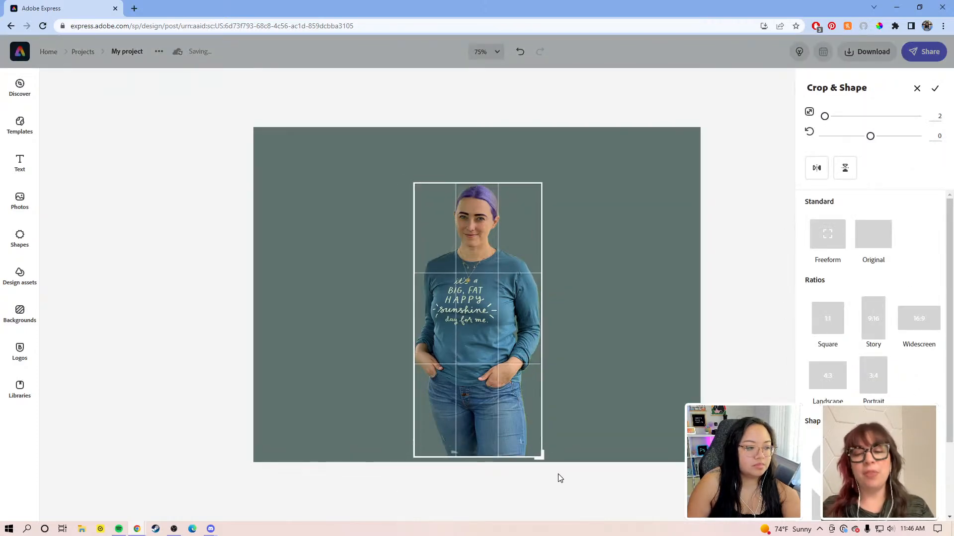
left_click(838, 244)
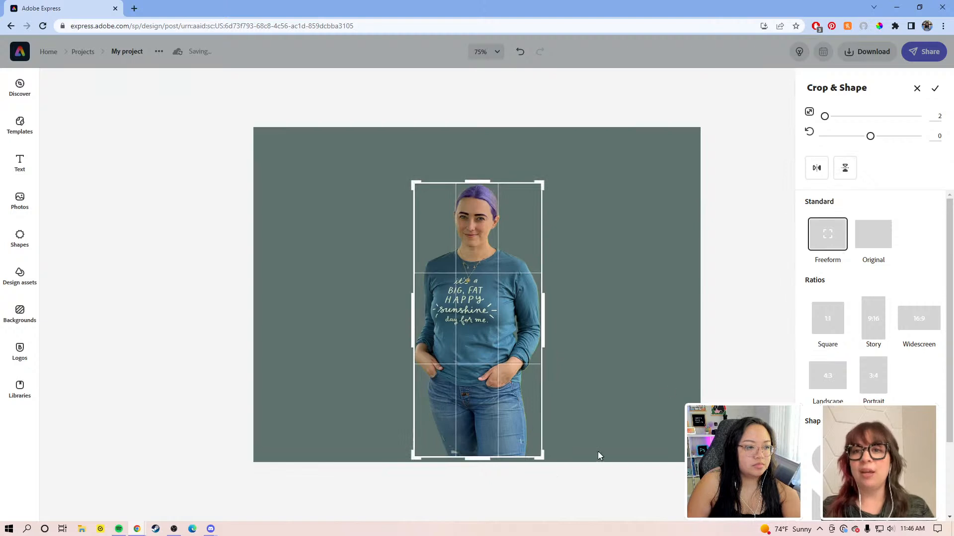
left_click_drag(482, 459, 487, 392)
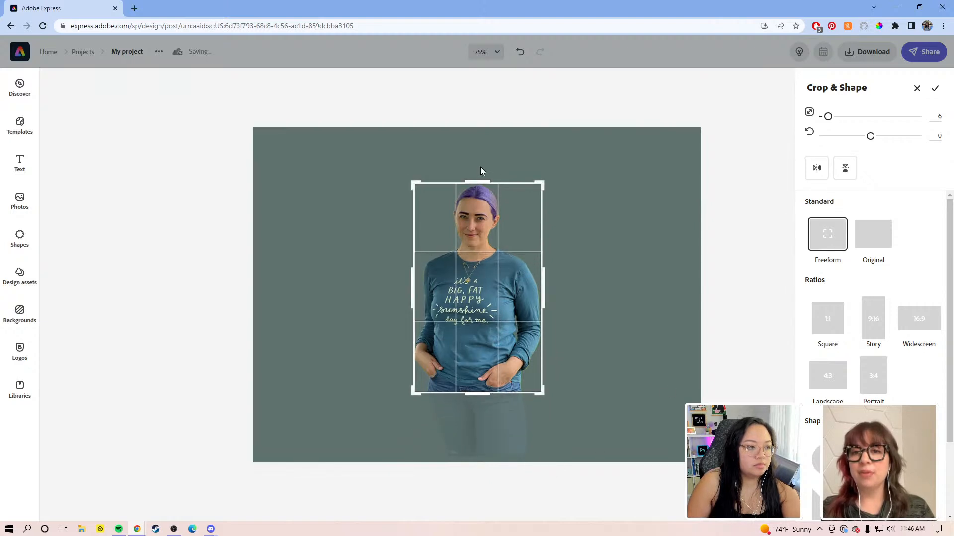
left_click(932, 95)
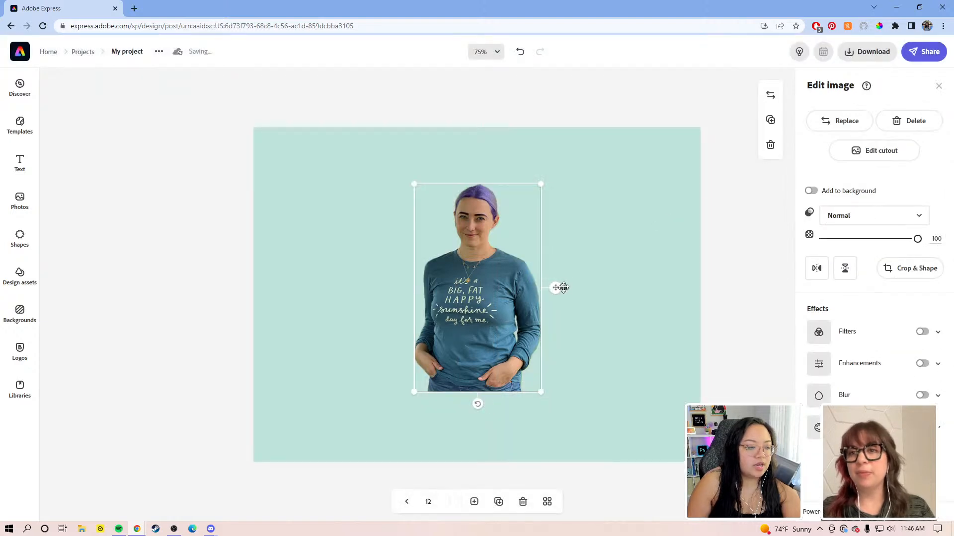
Step: Enlarge the cropped cutout to fill the page height and center it with its lower edge at the page's bottom
left_click_drag(456, 337, 371, 408)
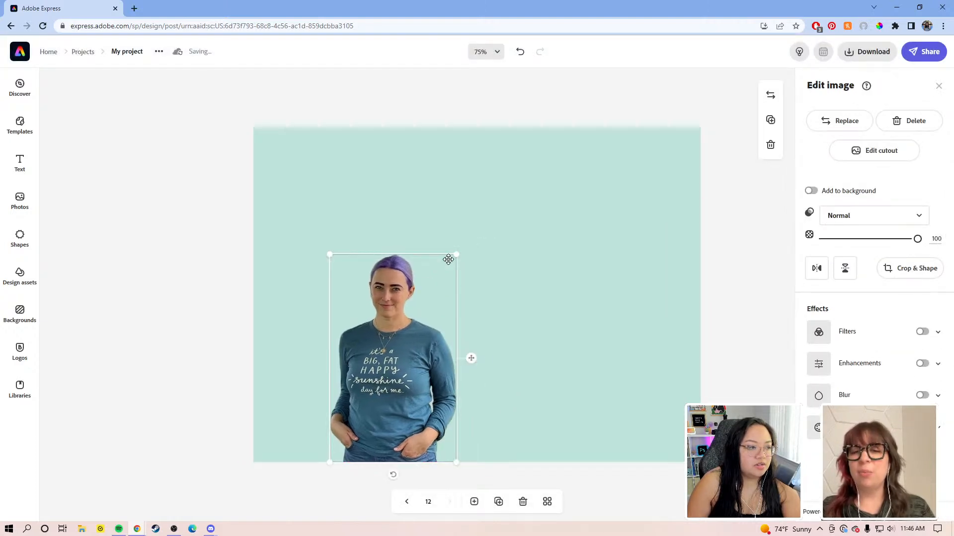
left_click_drag(499, 238, 596, 197)
left_click_drag(373, 313, 425, 315)
left_click_drag(383, 150, 368, 129)
mouse_move(484, 268)
left_mouse_down()
mouse_move(493, 276)
mouse_move(482, 288)
mouse_move(487, 281)
left_mouse_up()
Step: Try cream, white, gray, dark purple, mint, pink and orange page backgrounds, and set the background to light purple #B891E3
left_click(668, 219)
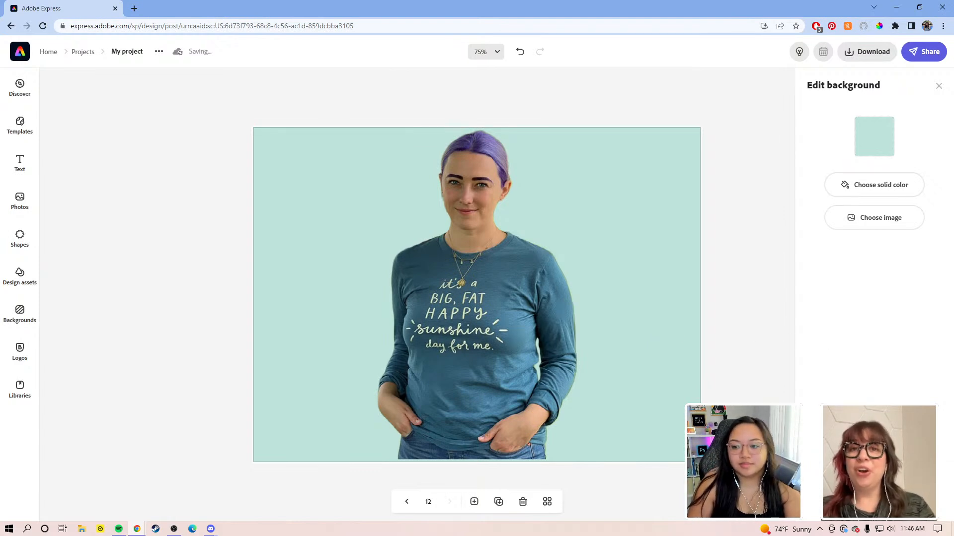
left_click(874, 137)
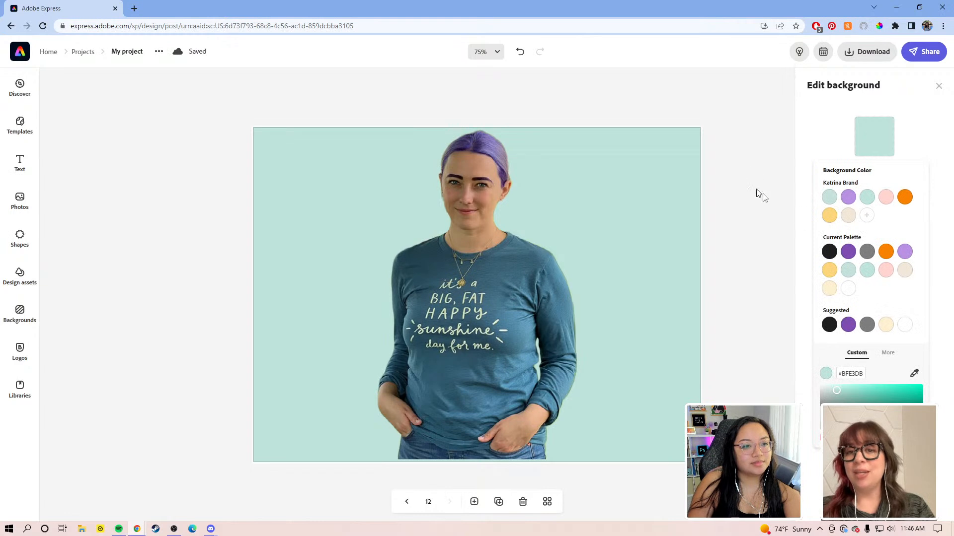
left_click(905, 270)
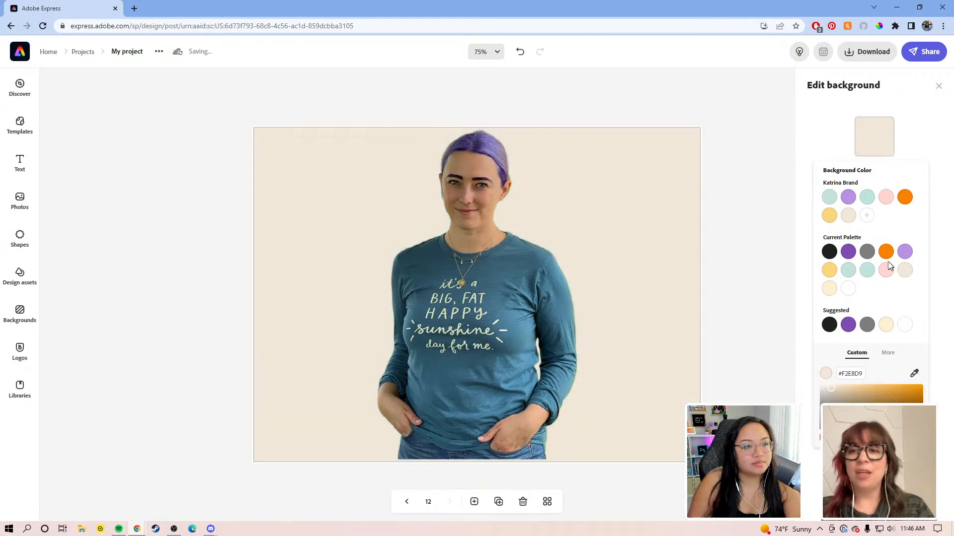
left_click(849, 289)
left_click(867, 252)
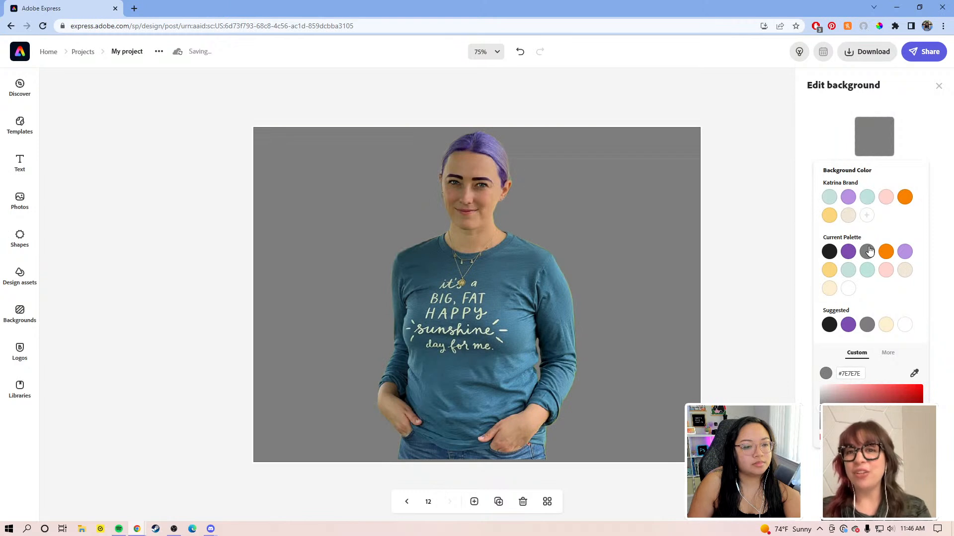
left_click(848, 252)
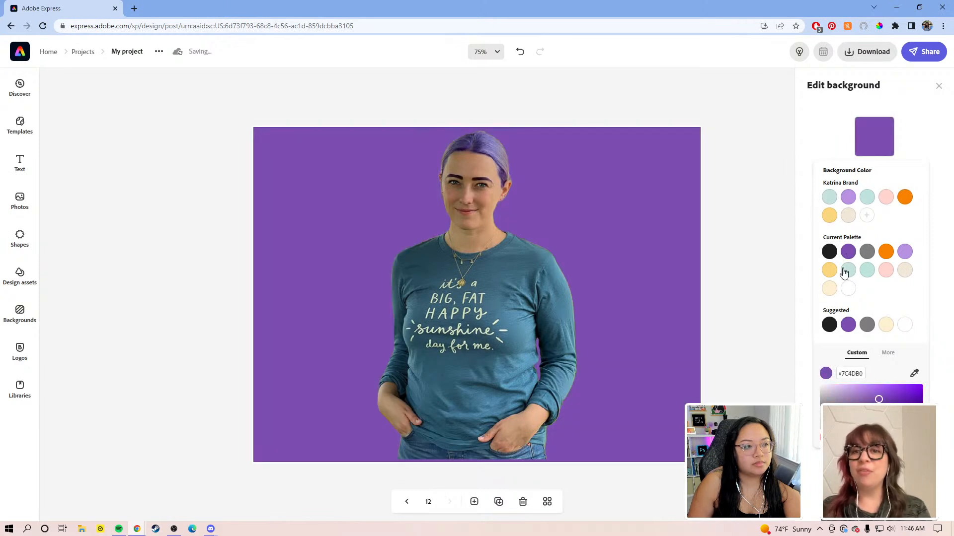
left_click(844, 270)
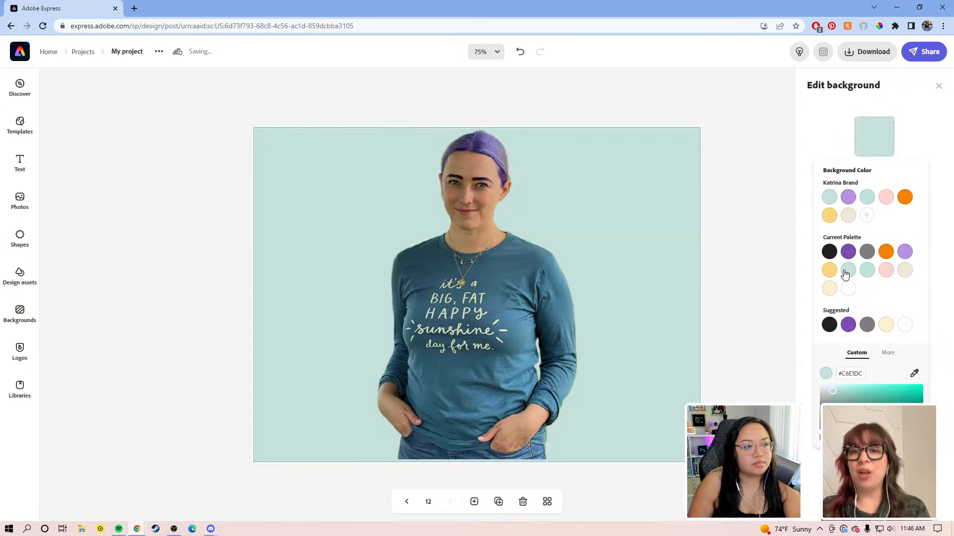
left_click(886, 197)
left_click(904, 197)
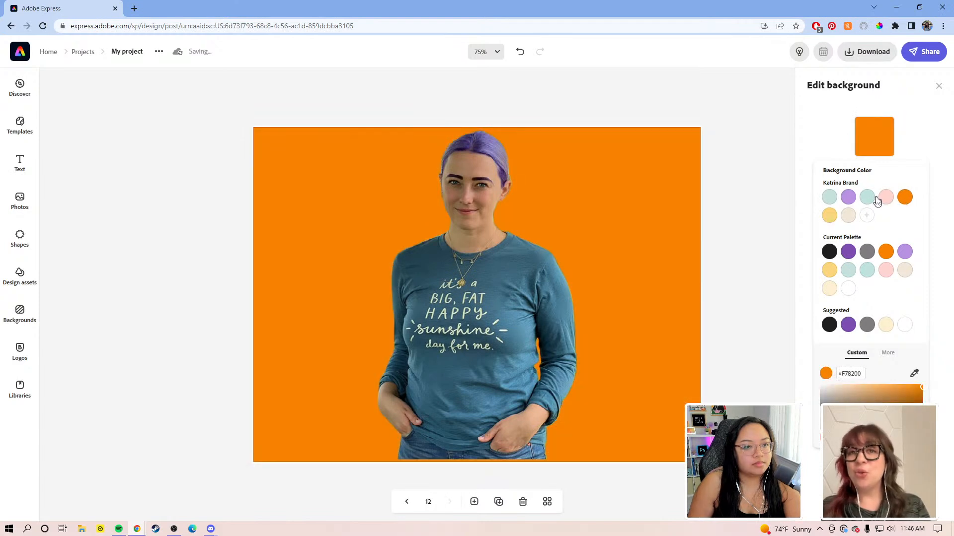
left_click(846, 197)
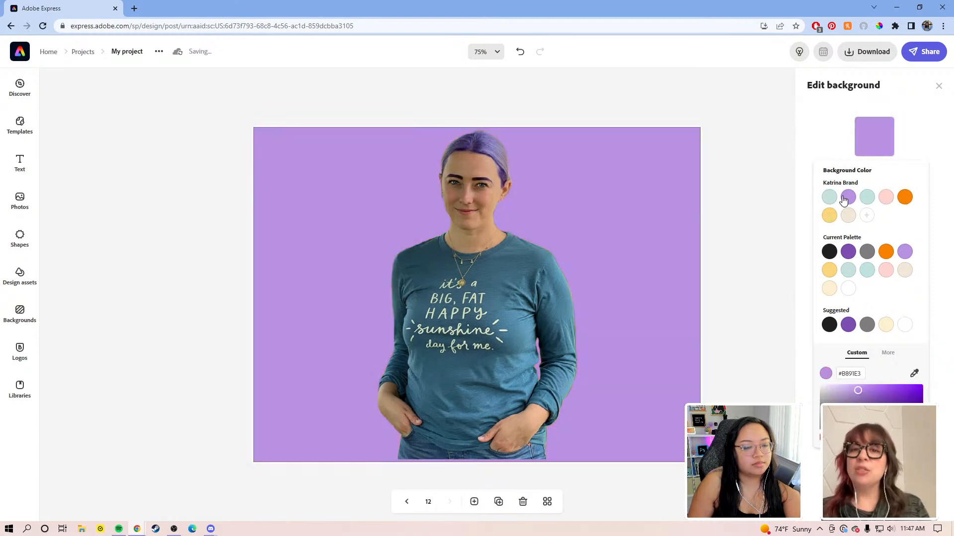
Step: Try mint, yellow #FCD67D, beige #F2E8D9, off-white #F7F6F5 and light gray #EFEFEF as the page background
left_click(830, 197)
left_click(829, 215)
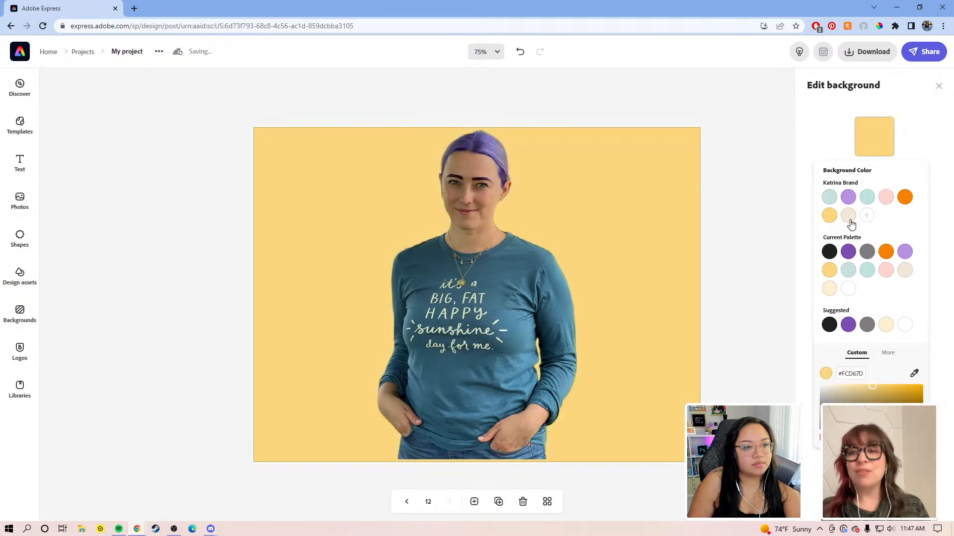
left_click(848, 216)
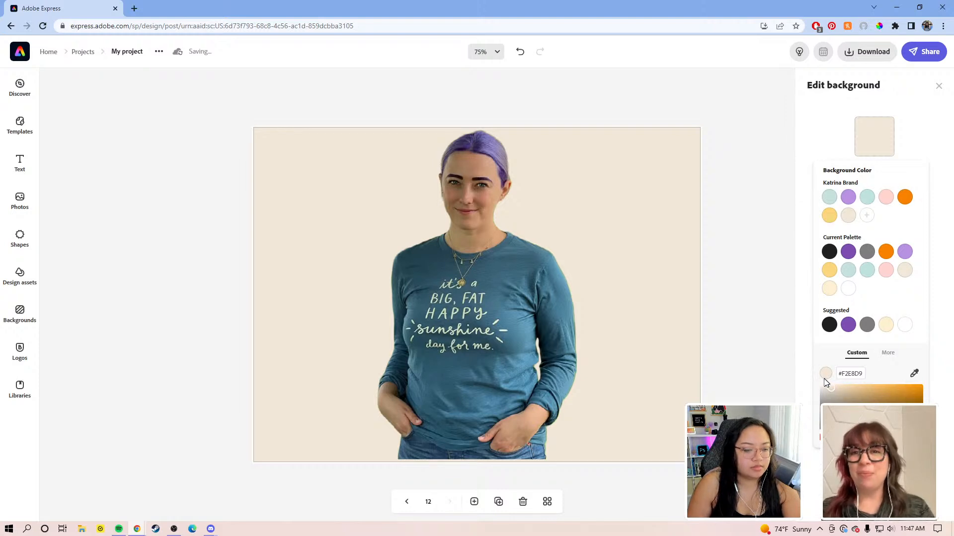
left_click(821, 391)
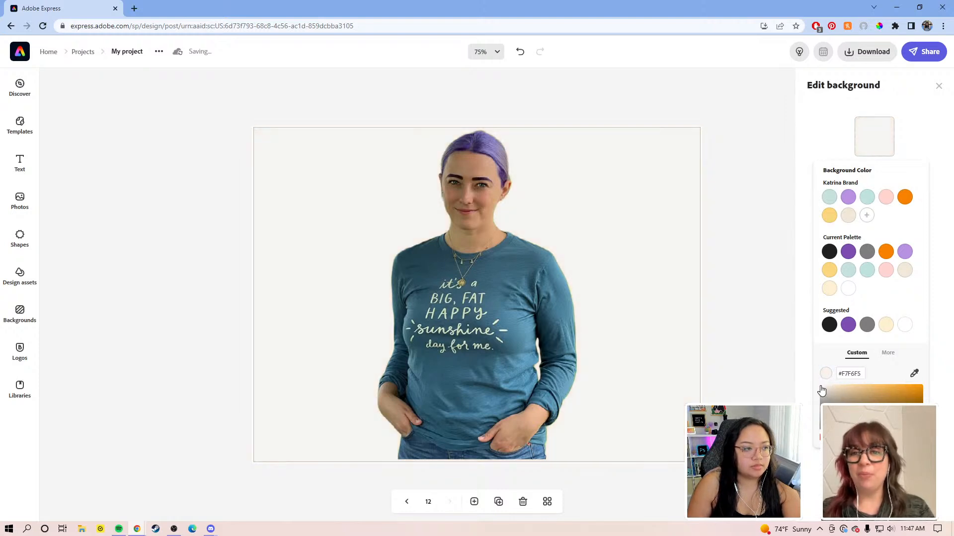
left_click_drag(815, 388, 813, 388)
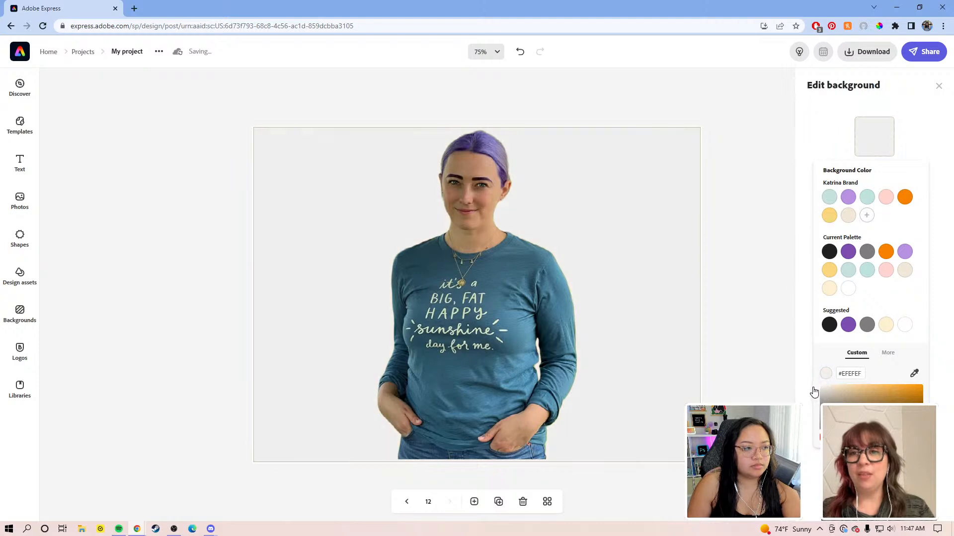
Step: Starting from the beige brand color, try lighter cream tones and set the page background to warm light gray #D8D5D1
left_click(849, 218)
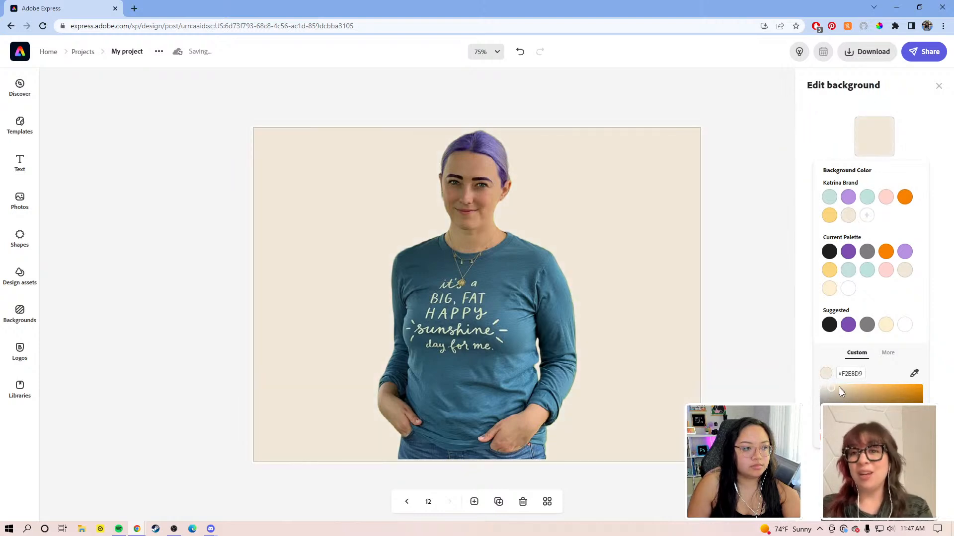
left_click_drag(832, 377, 828, 377)
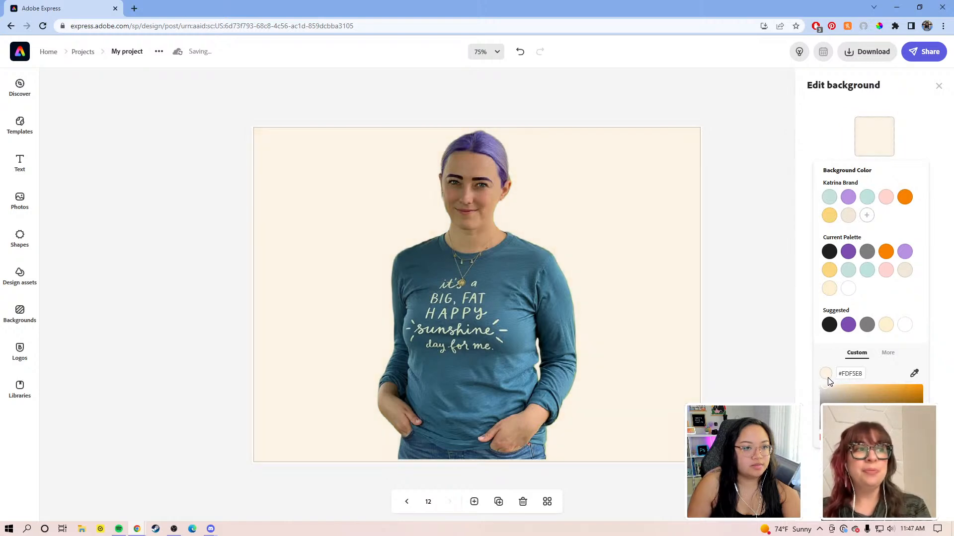
left_click_drag(828, 377, 840, 371)
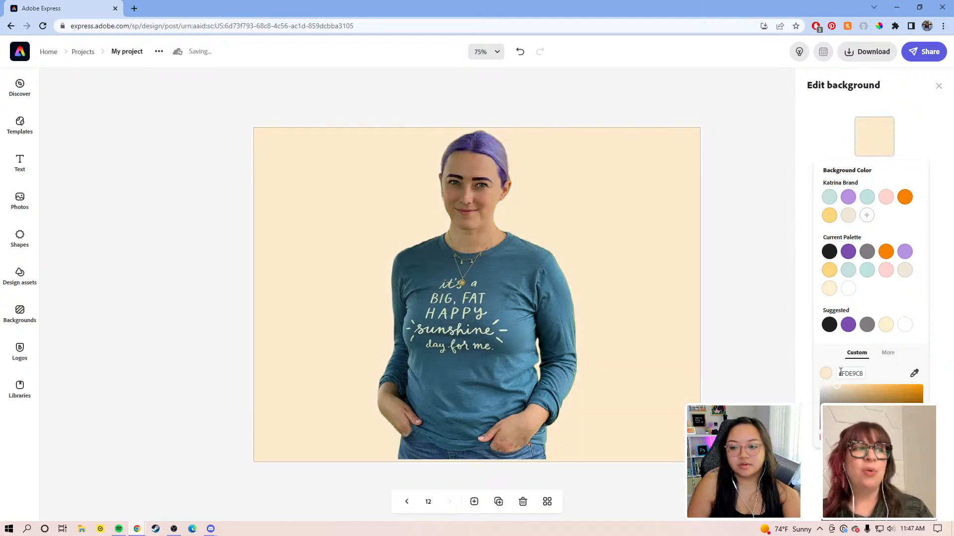
left_click_drag(841, 372, 822, 395)
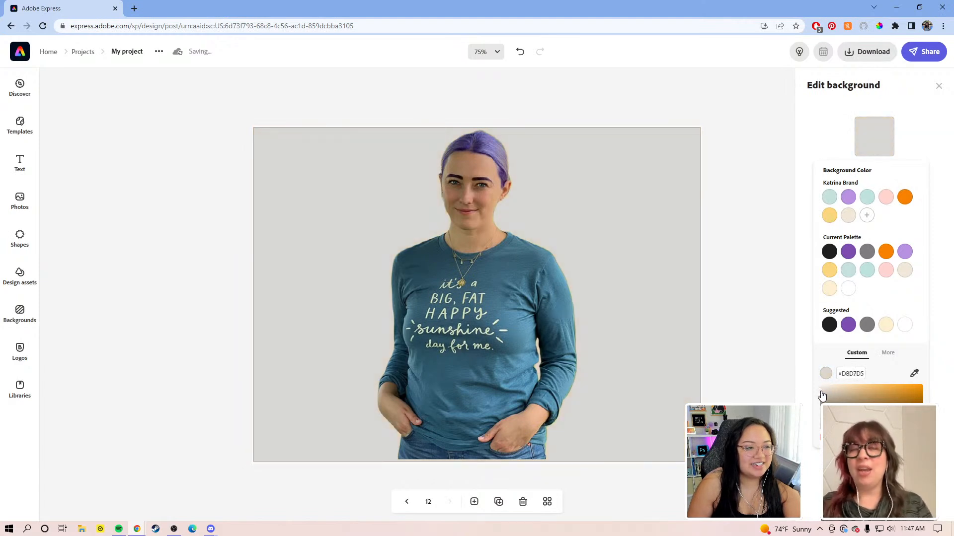
left_click_drag(822, 395, 824, 395)
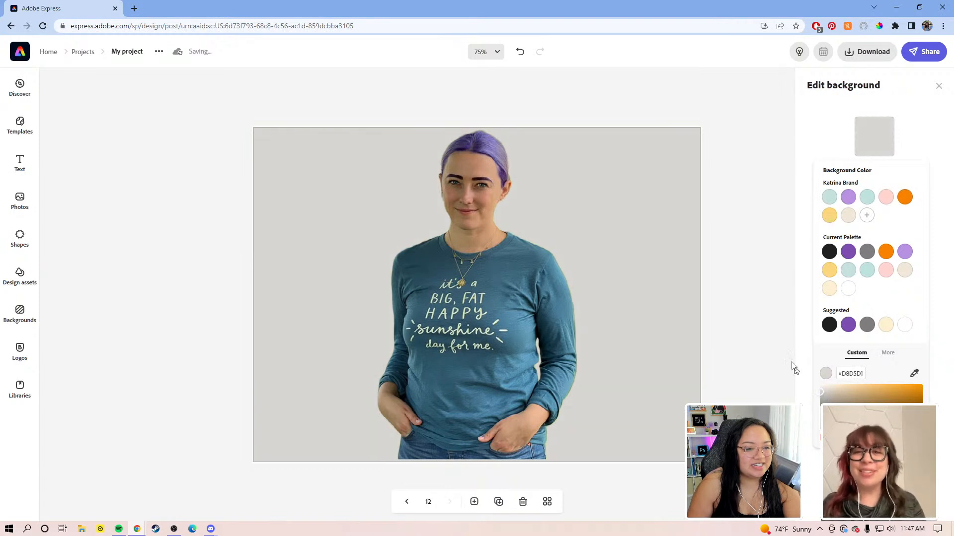
left_click(772, 333)
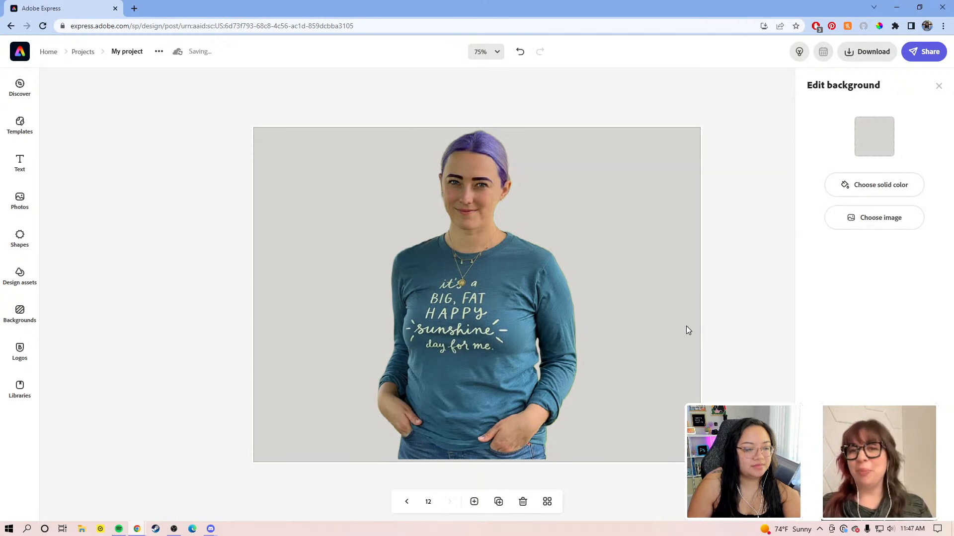
Step: Move the woman's cutout slightly down so its lower edge meets the page's bottom edge
left_click(553, 316)
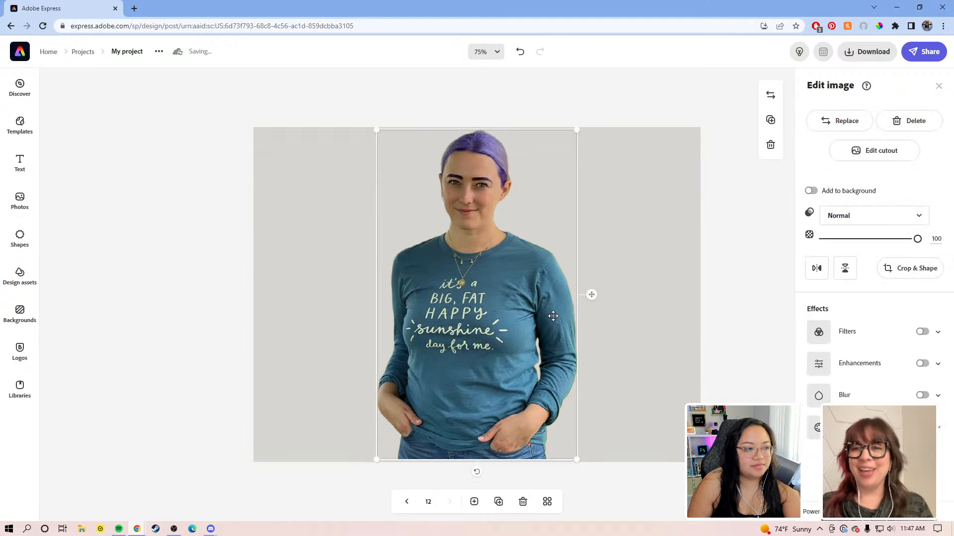
left_click_drag(553, 316, 556, 328)
left_click(728, 295)
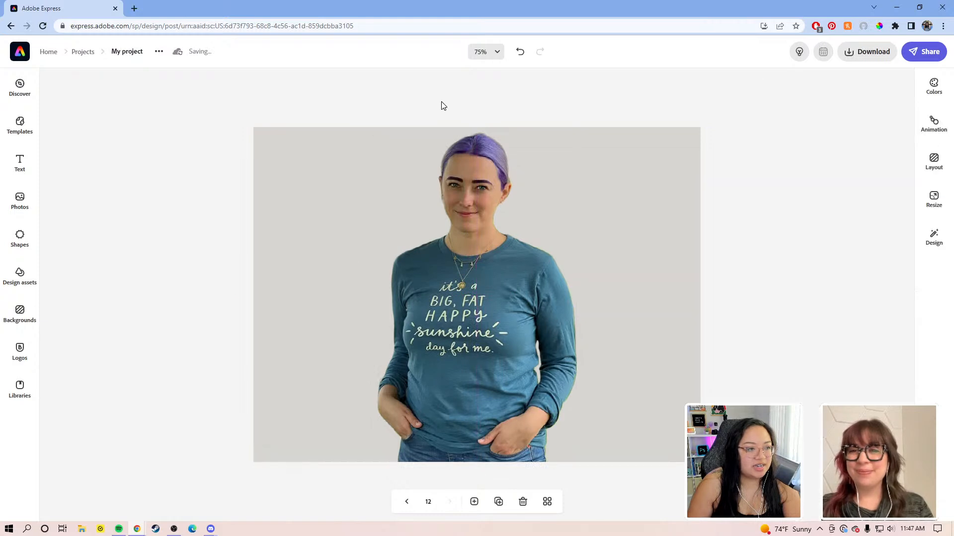
left_click(702, 144)
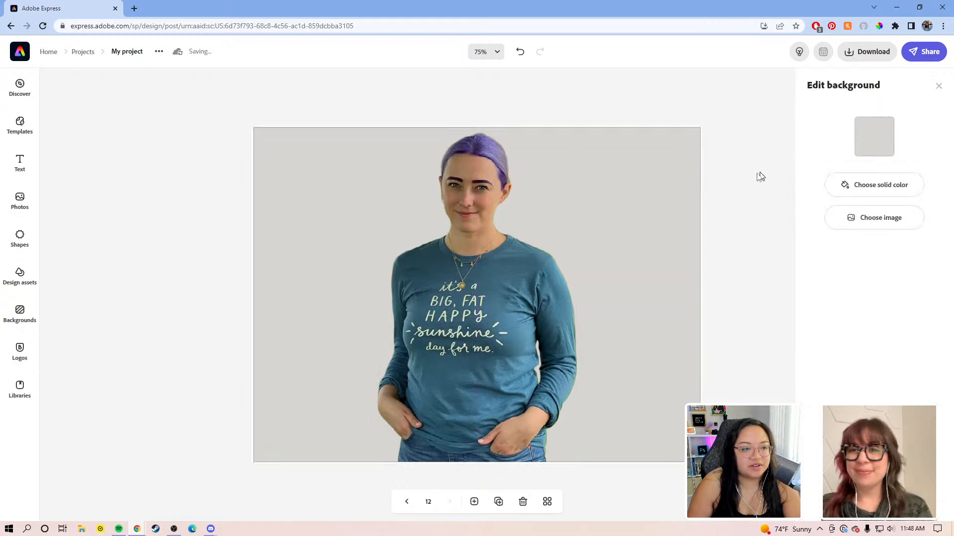
left_click(727, 220)
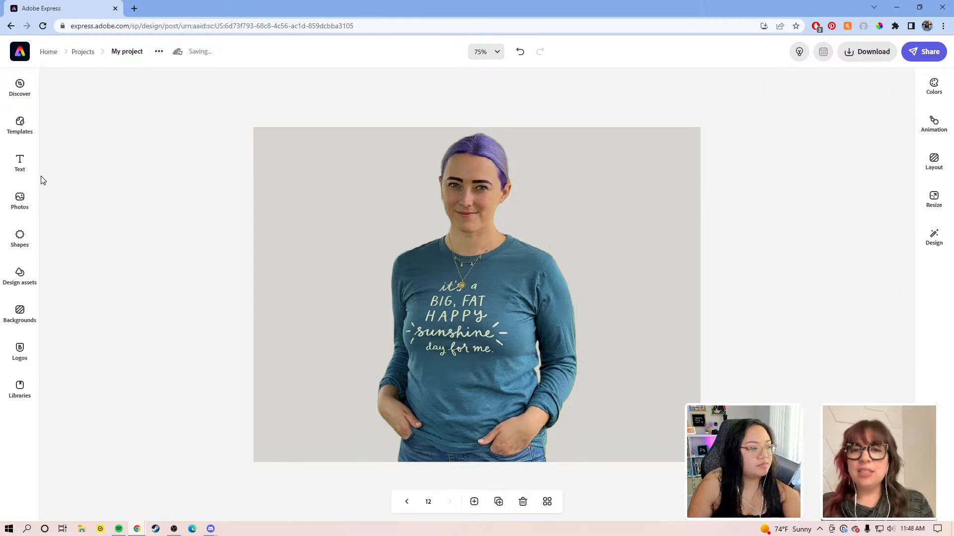
Step: Look through the shapes and the design asset categories for something to add texture to the page background
left_click(19, 236)
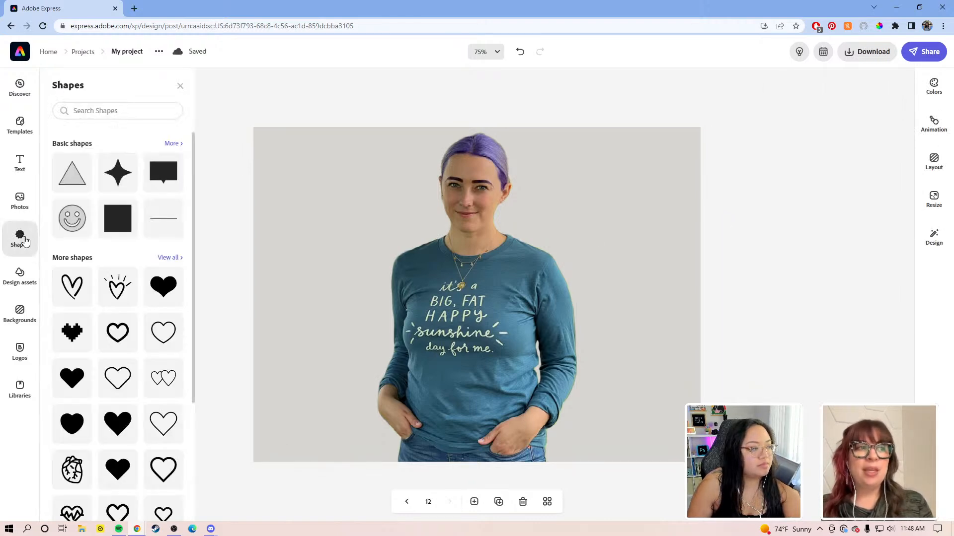
left_click(20, 276)
left_click(172, 126)
left_click(76, 109)
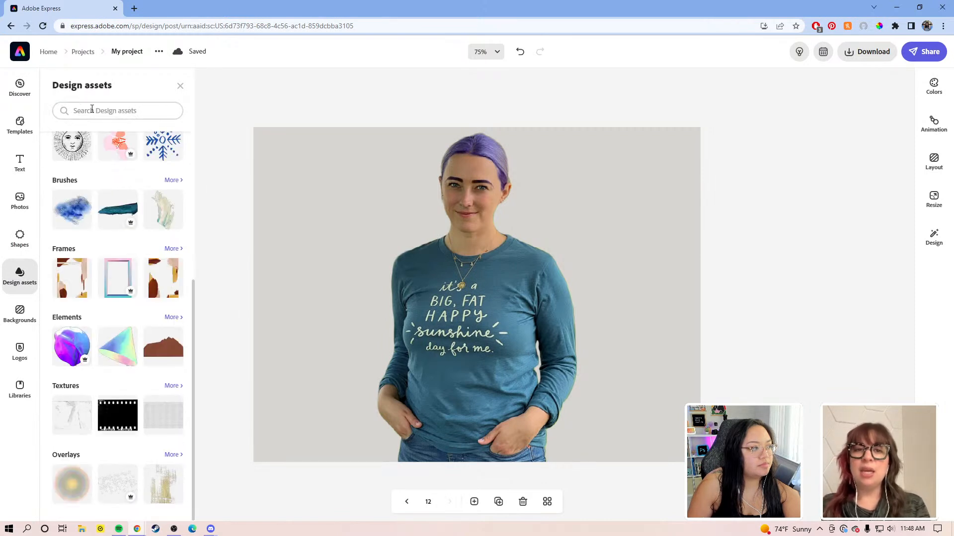
left_click(89, 110)
left_click(146, 87)
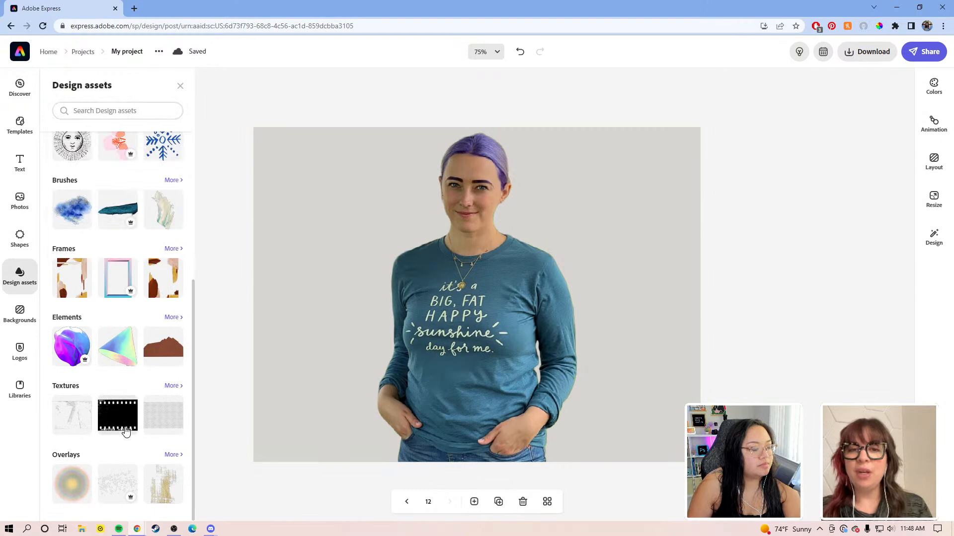
scroll(124, 384, "up", 4)
scroll(124, 383, "down", 4)
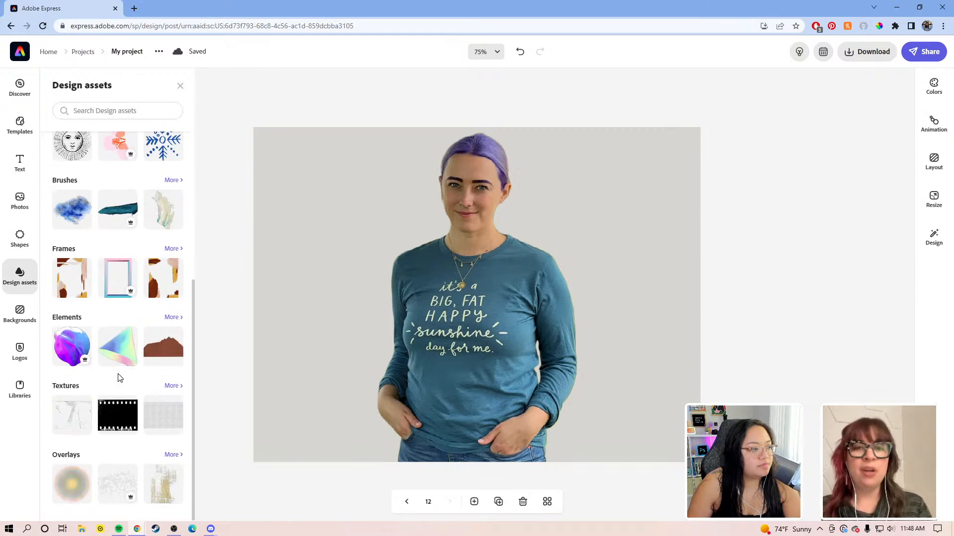
Step: Examine the texture design assets from Metallic through Chalkboard for a subtle background texture
left_click(164, 387)
scroll(55, 293, "down", 5)
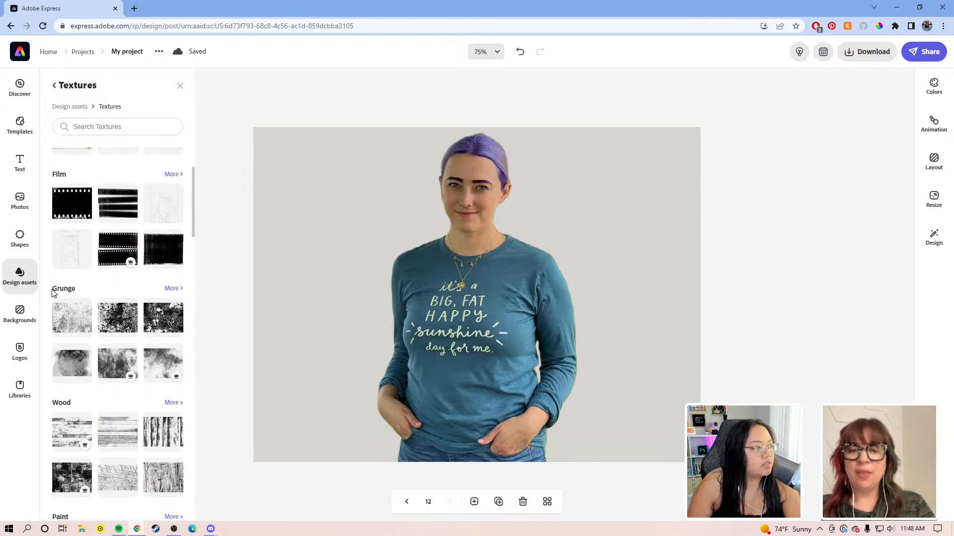
scroll(54, 308, "down", 4)
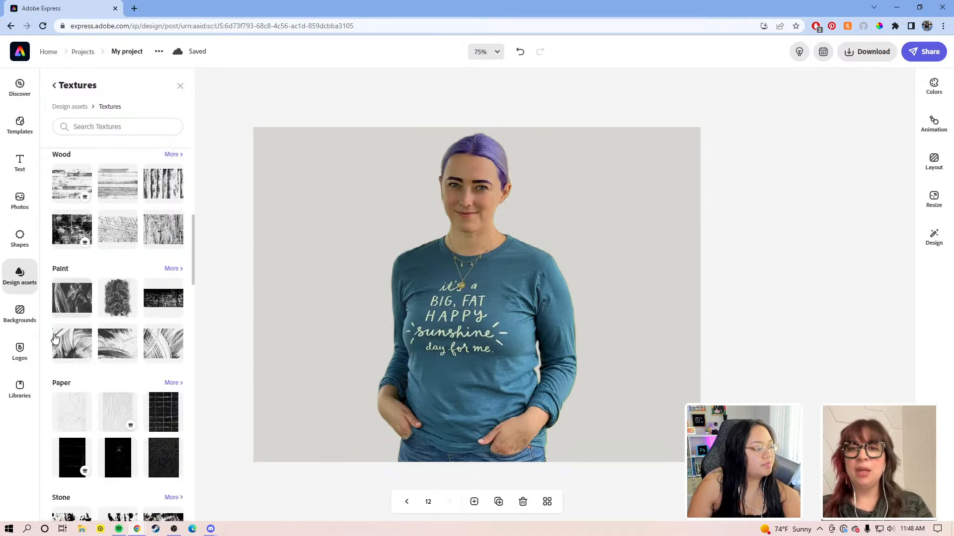
scroll(56, 336, "down", 7)
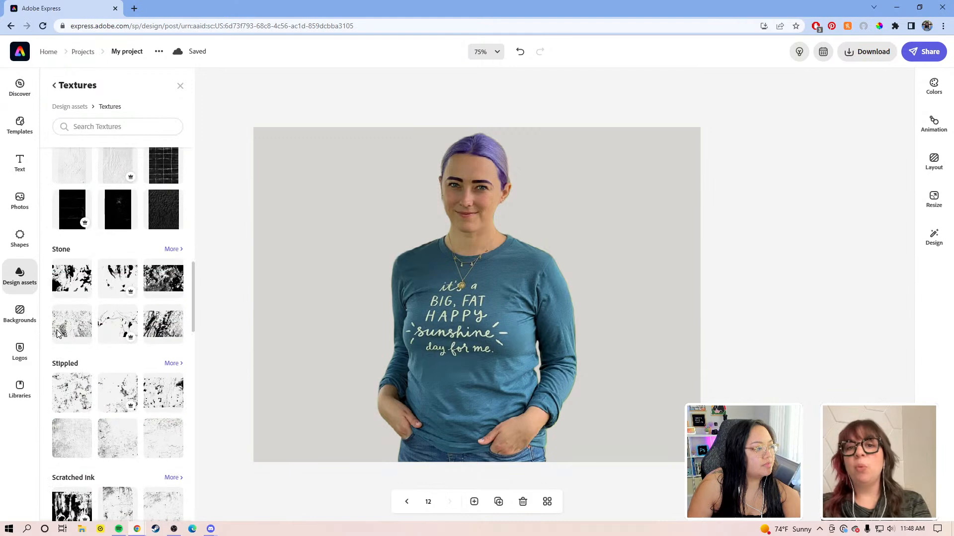
scroll(105, 368, "down", 4)
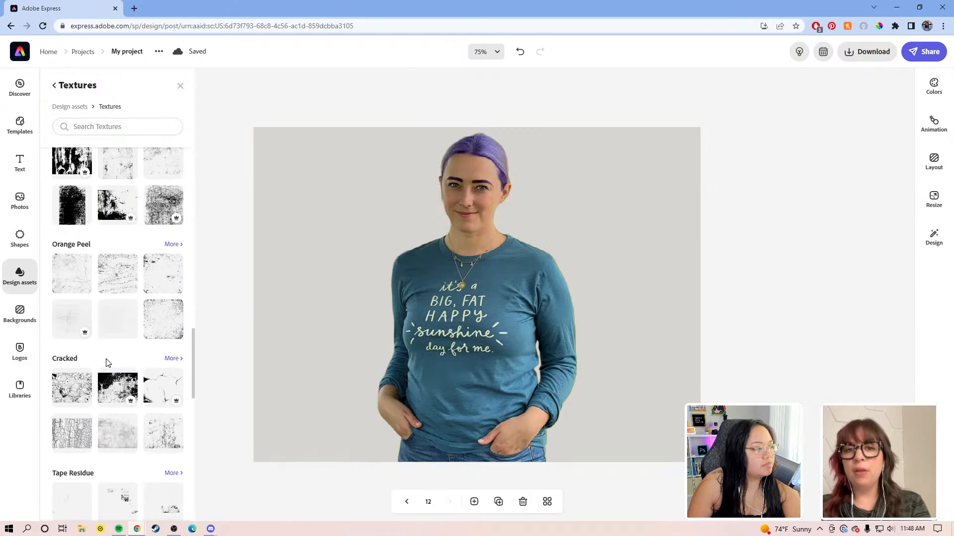
scroll(106, 362, "down", 3)
scroll(108, 361, "down", 3)
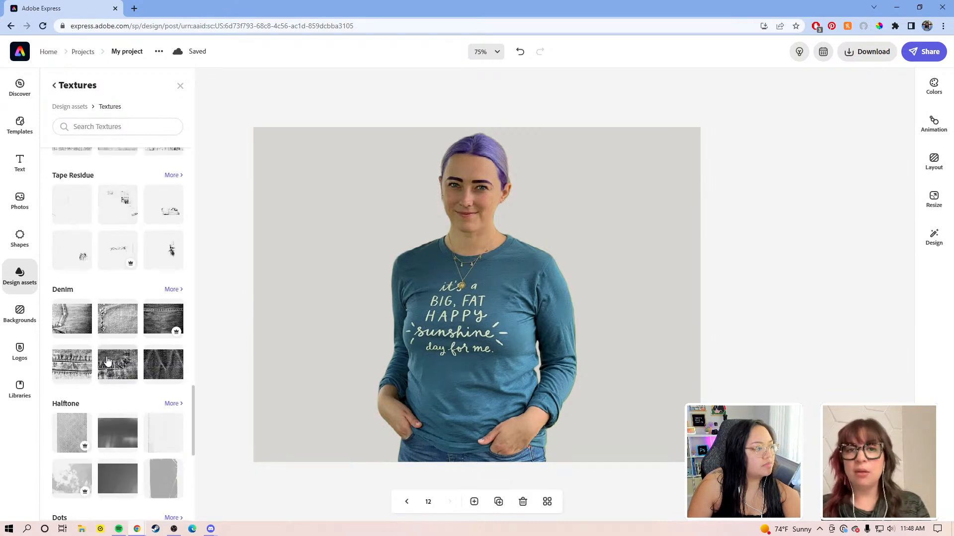
scroll(107, 361, "down", 5)
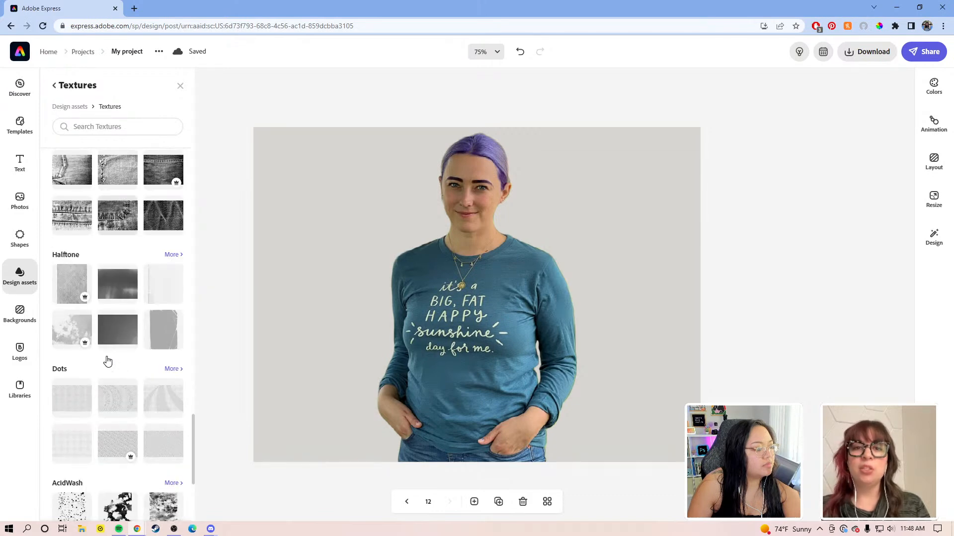
scroll(107, 361, "down", 2)
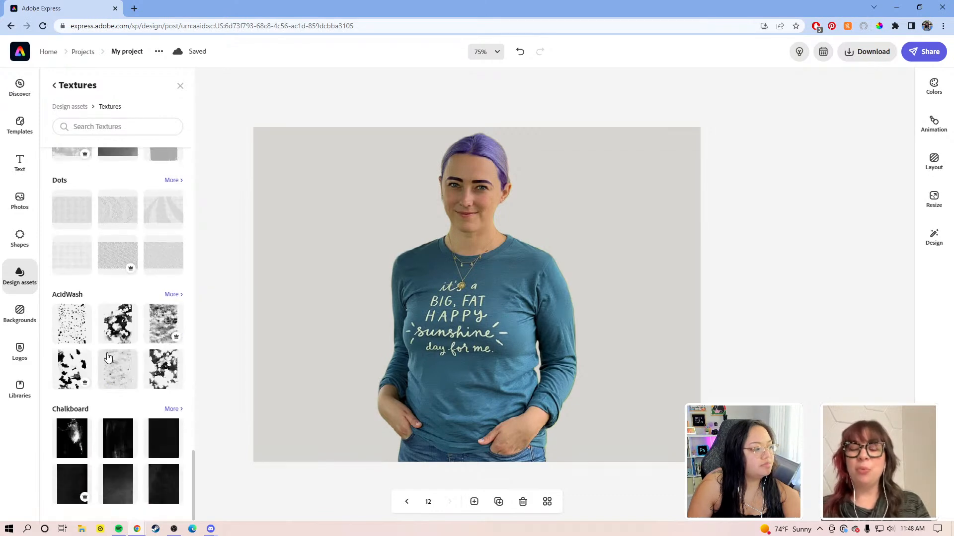
scroll(111, 357, "up", 20)
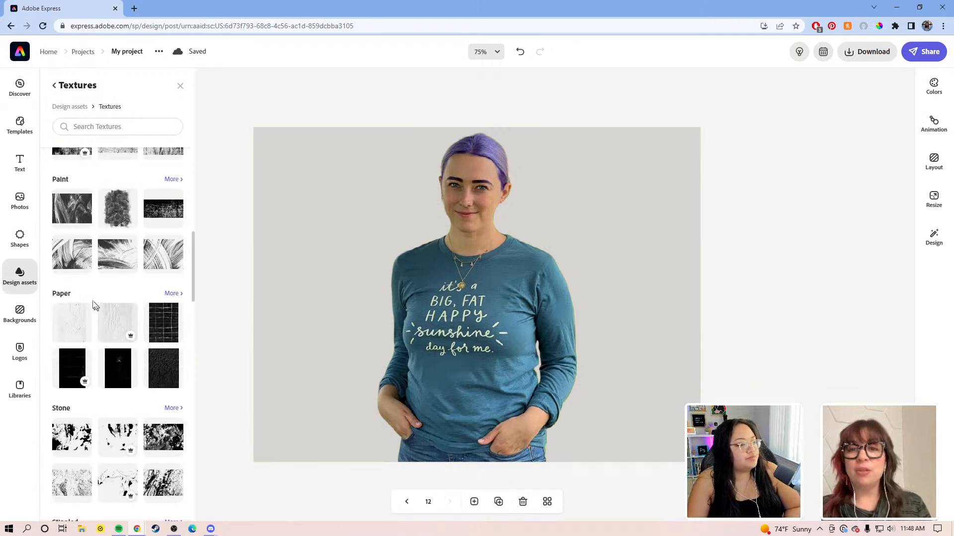
scroll(98, 311, "up", 7)
scroll(86, 291, "up", 2)
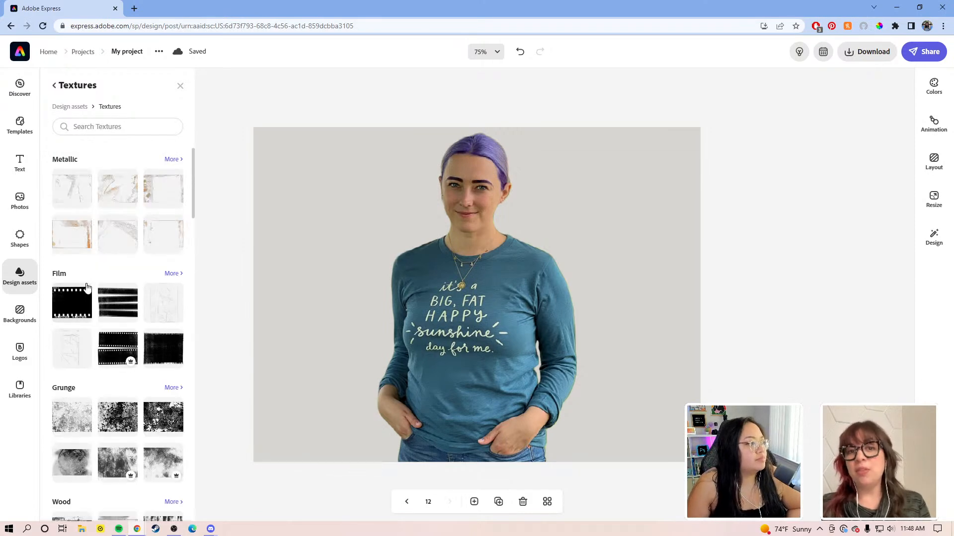
Step: Add a finely speckled overlay from the Fleck overlays and place it over the background to the right of the woman
left_click(27, 278)
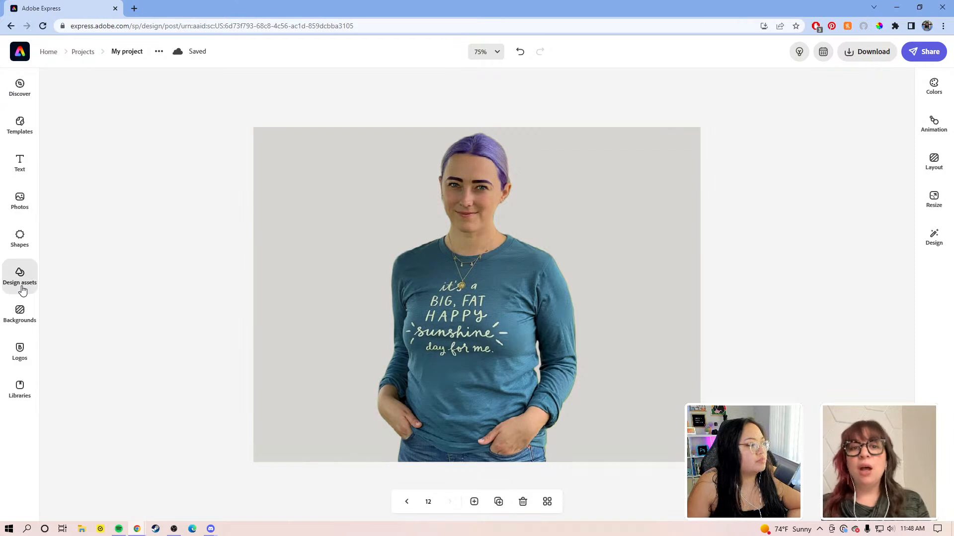
left_click(21, 285)
left_click(72, 106)
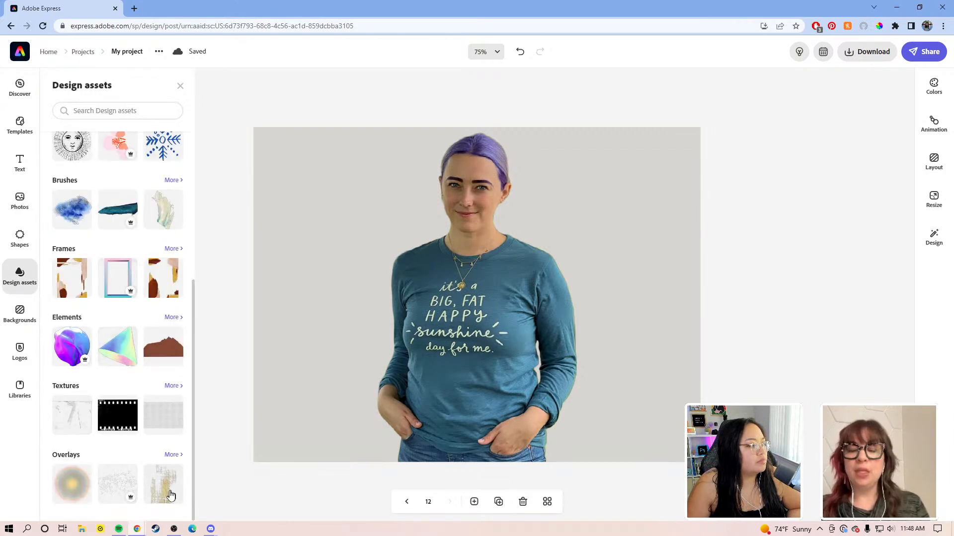
left_click(174, 454)
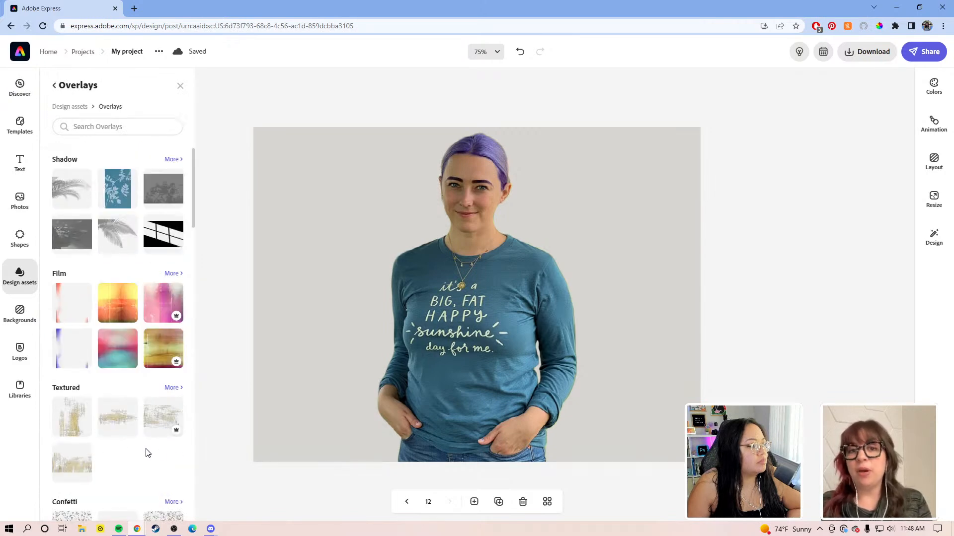
scroll(84, 352, "down", 8)
scroll(83, 352, "up", 2)
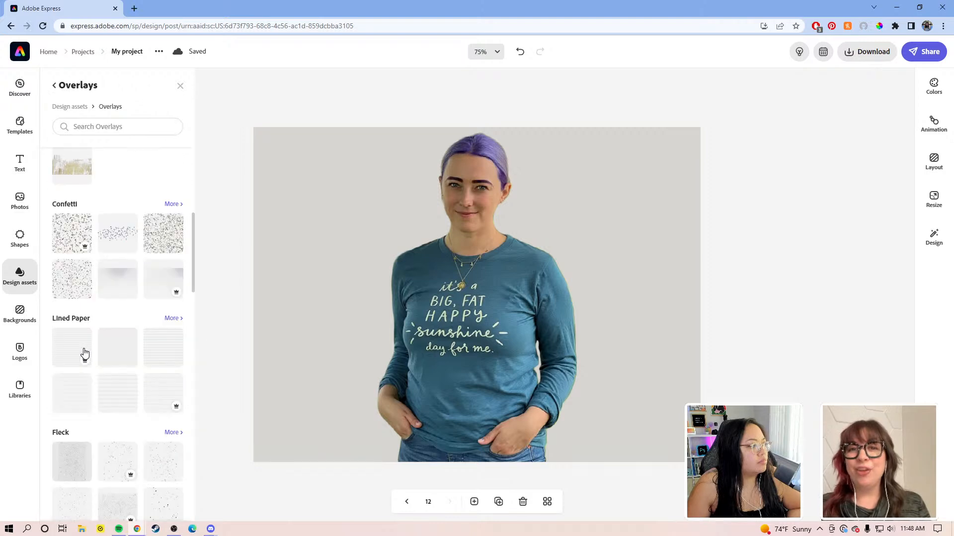
scroll(83, 240, "down", 3)
scroll(124, 298, "down", 2)
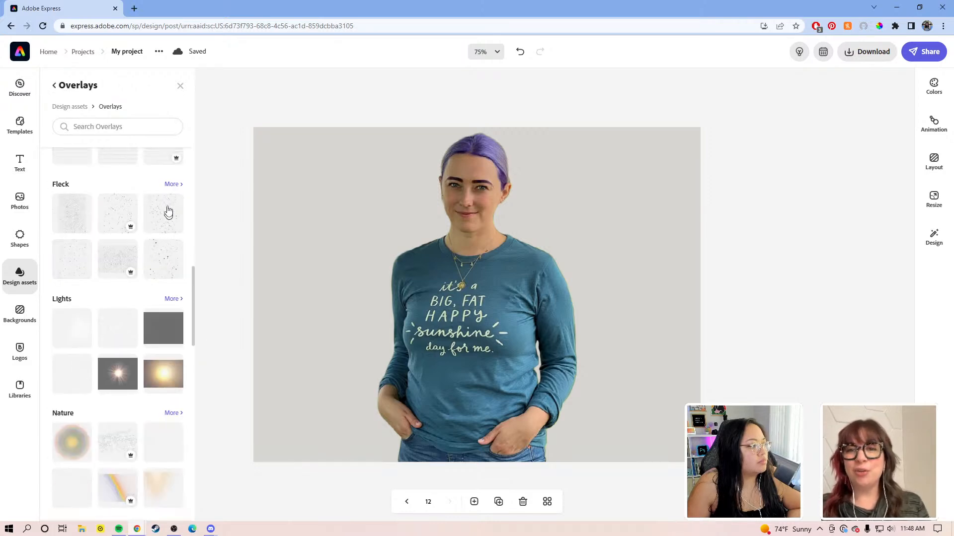
left_click(169, 185)
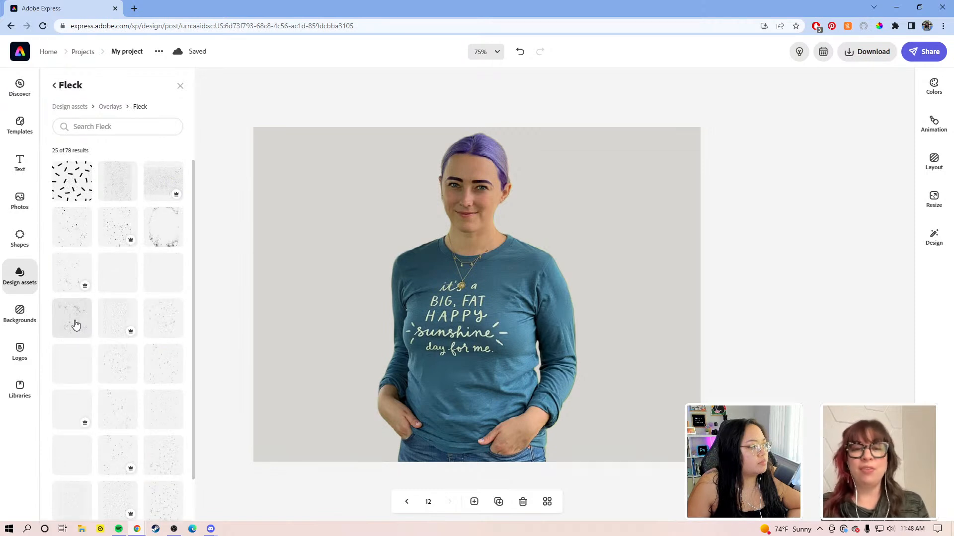
left_click(161, 184)
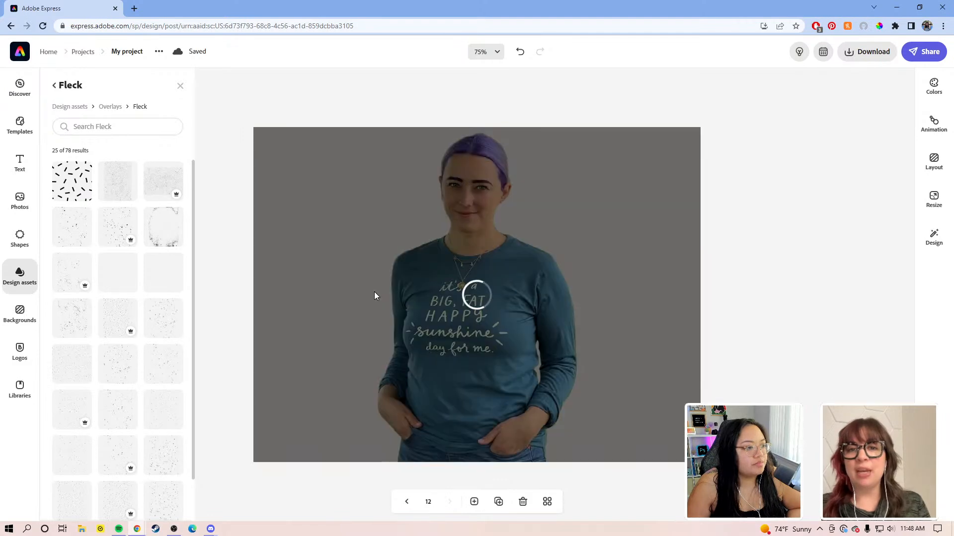
left_click(645, 299)
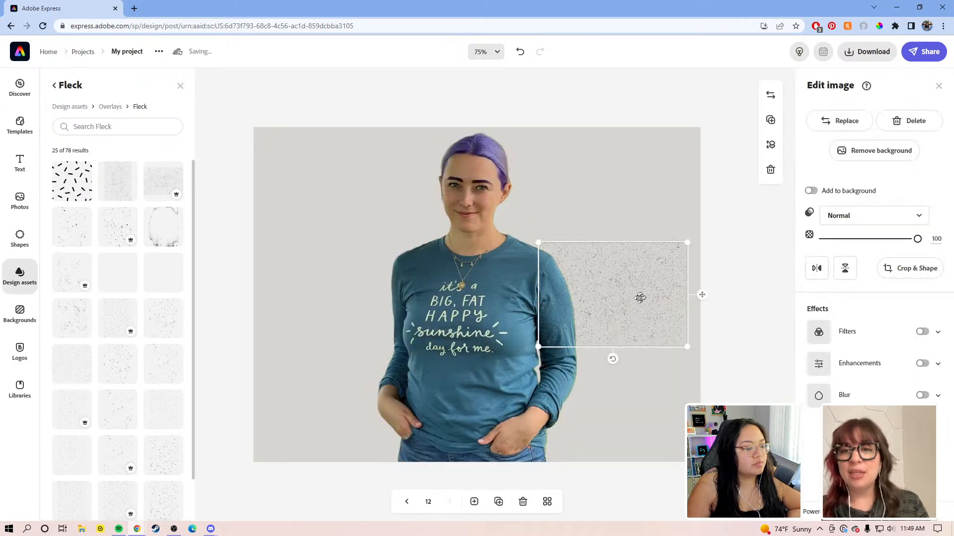
Step: Enlarge the speckled overlay and center it horizontally so it covers the whole page behind the woman
left_click_drag(637, 295, 625, 401)
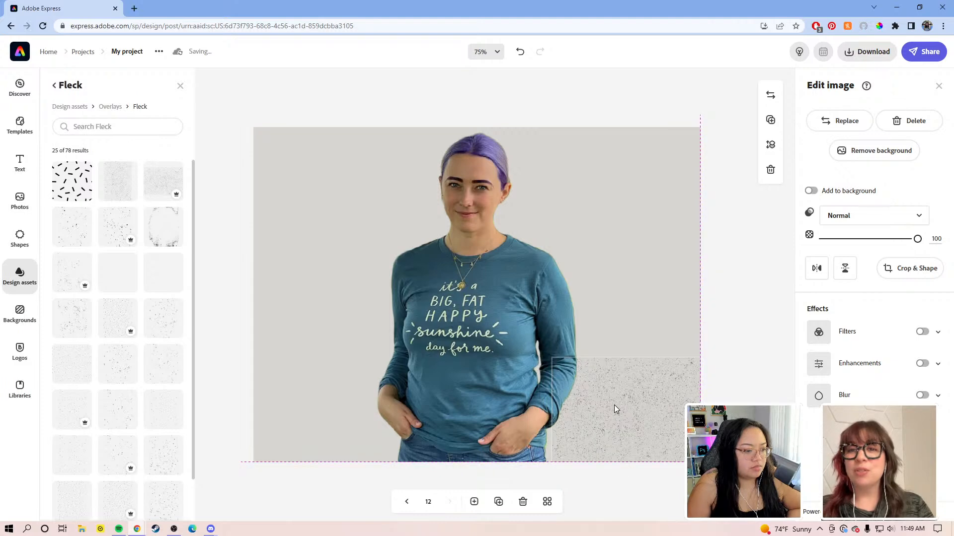
left_click_drag(552, 354, 218, 123)
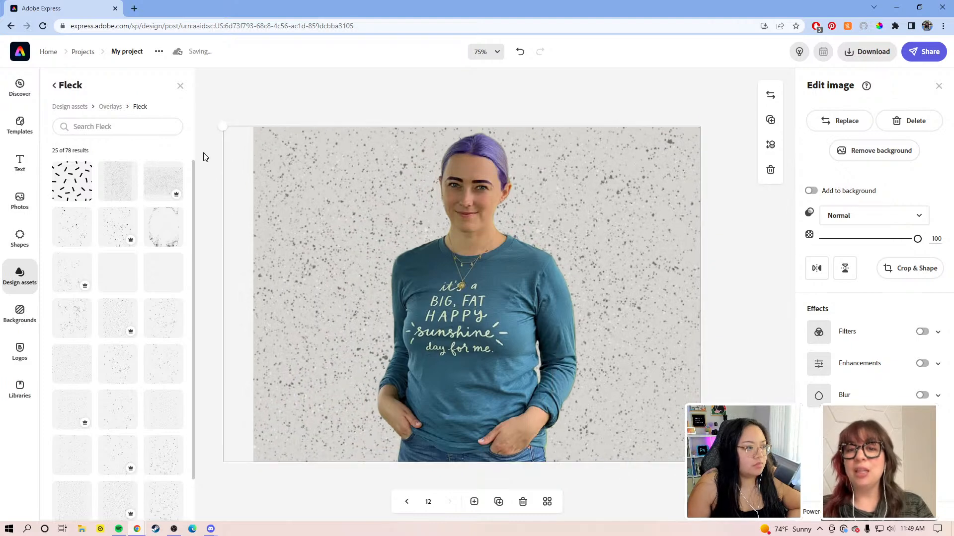
left_click_drag(279, 213, 294, 208)
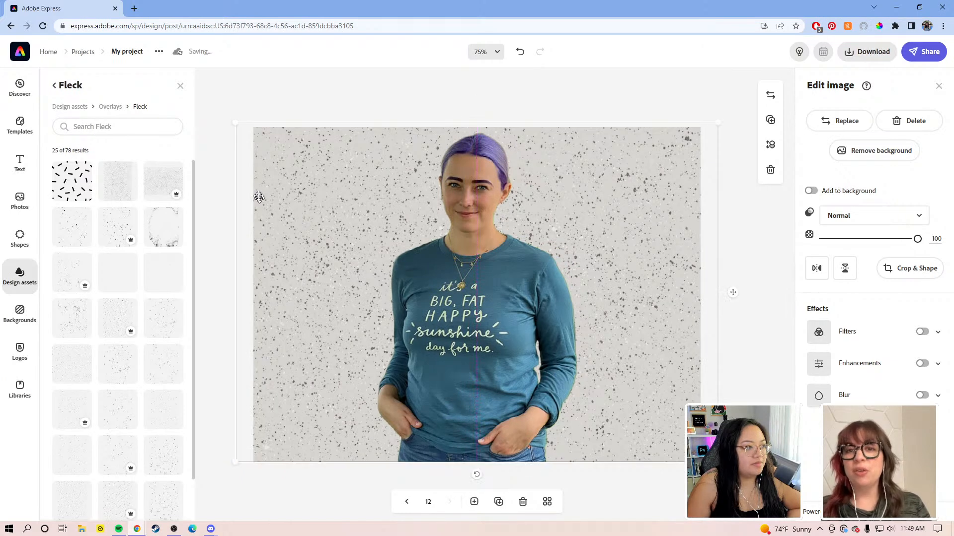
left_click_drag(236, 123, 221, 109)
left_click_drag(298, 192, 308, 192)
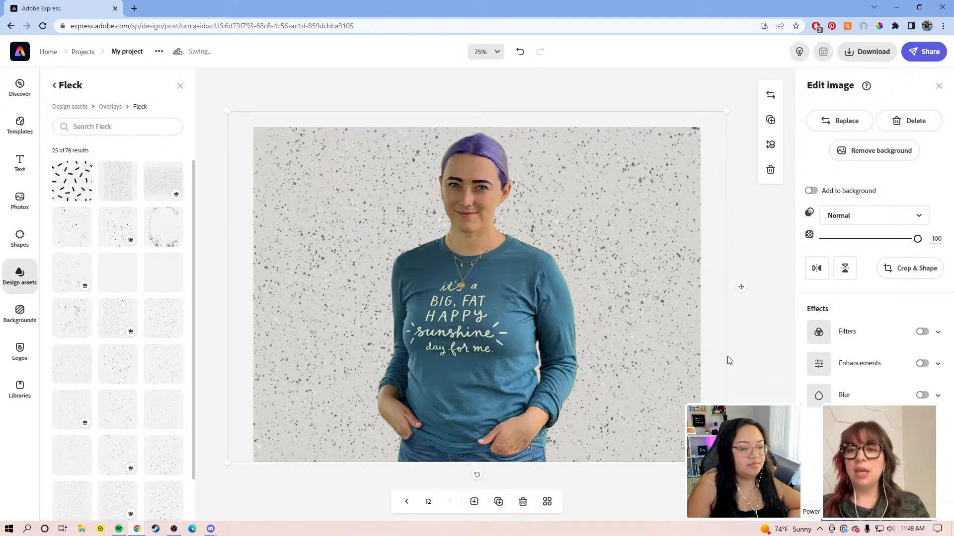
Step: Apply a Duotone filter to the speckled overlay and set its shadows color to light gray #C3C4C4
left_click(938, 332)
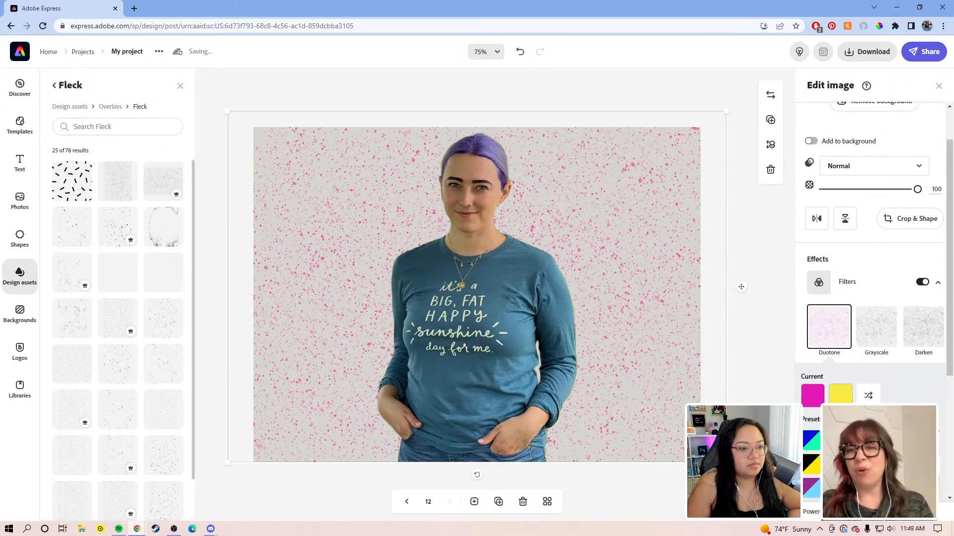
left_click(811, 393)
left_click_drag(830, 311, 809, 308)
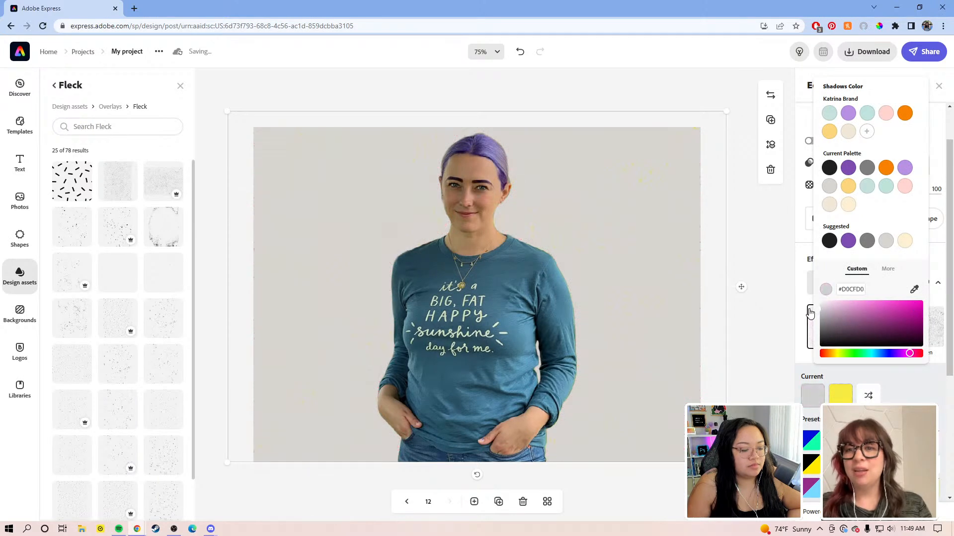
left_click(811, 311)
left_click(813, 395)
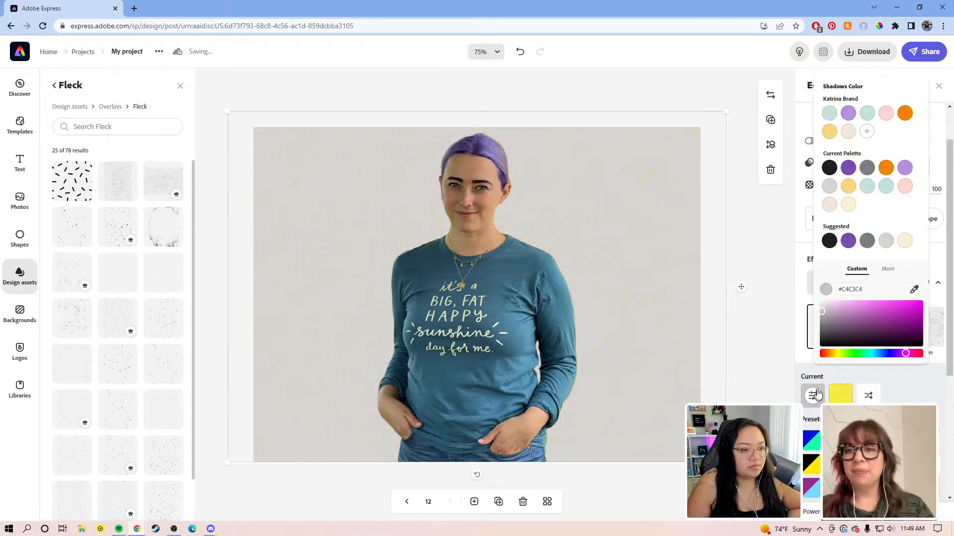
left_click_drag(882, 354, 870, 356)
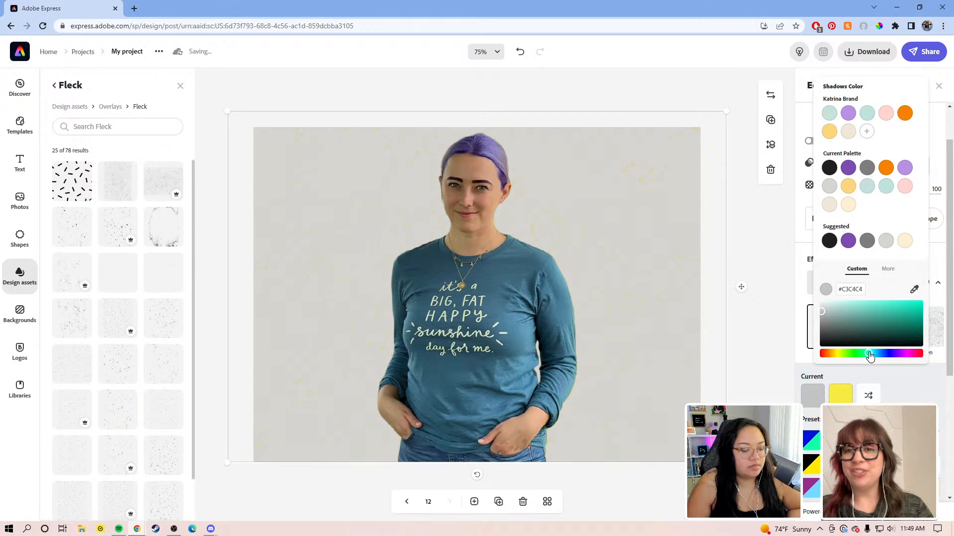
Step: Set the duotone highlights color of the speckled overlay to a blue sampled from the woman's shirt
left_click(840, 395)
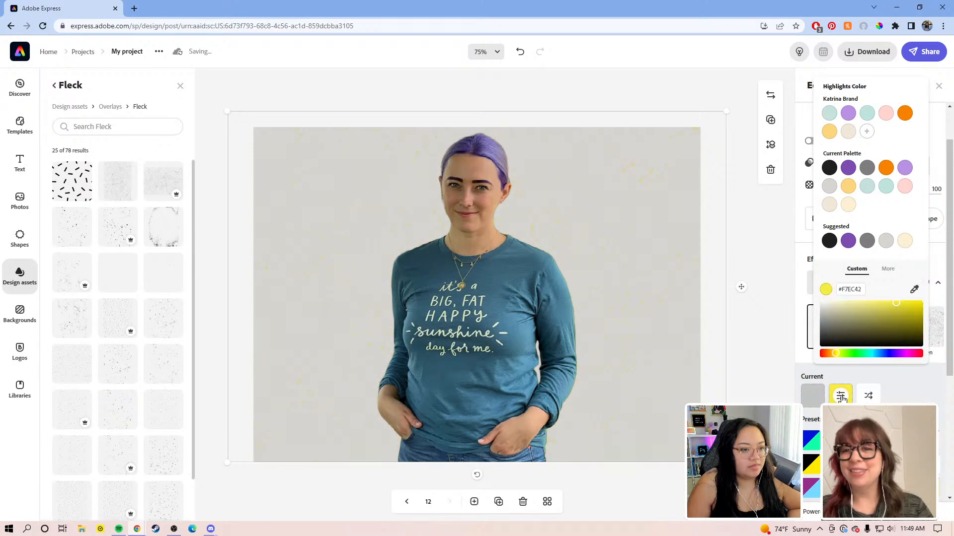
left_click(872, 311)
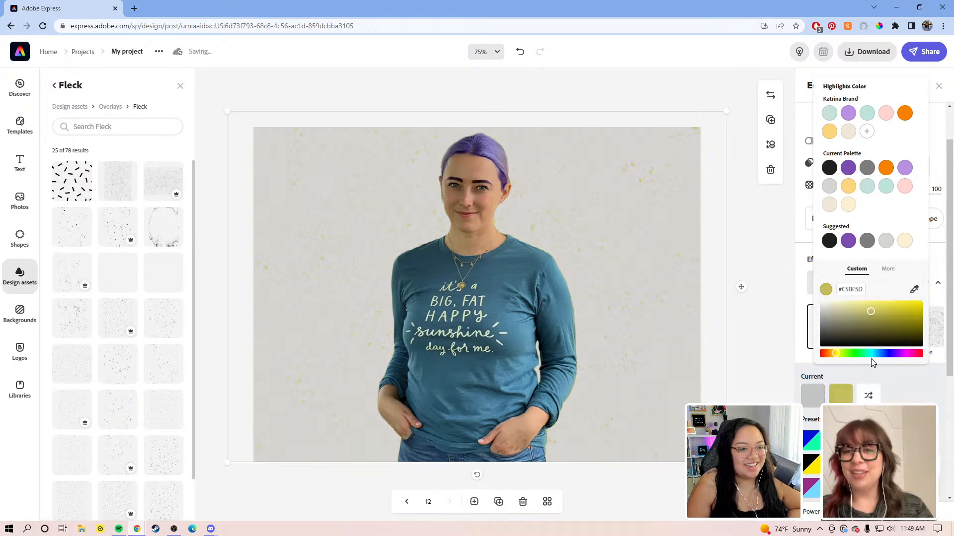
left_click_drag(874, 353, 888, 354)
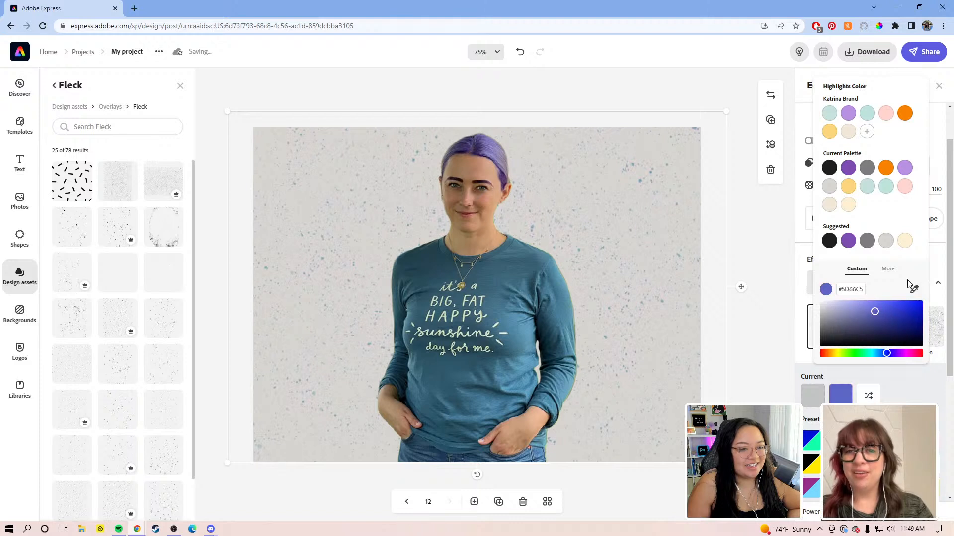
left_click(543, 260)
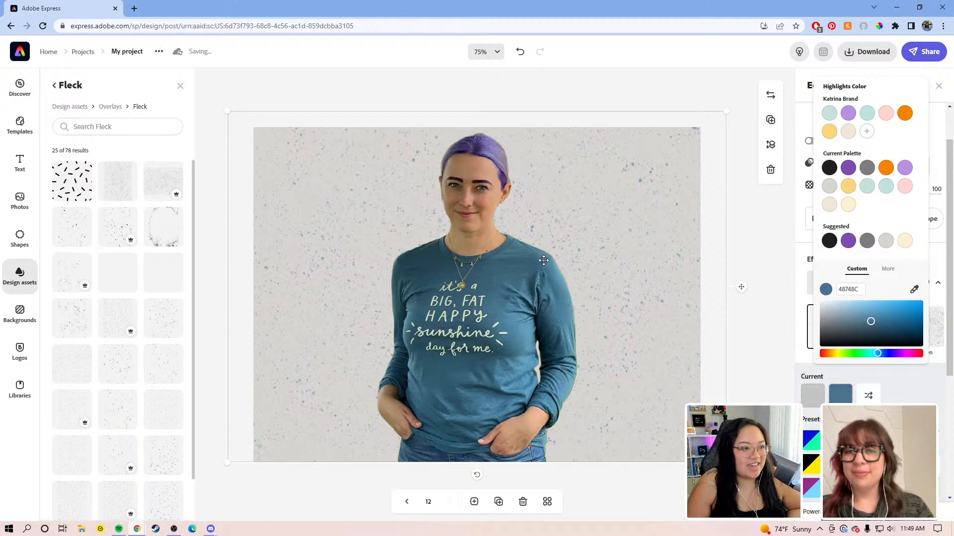
Step: Set the duotone shadows color of the speckled overlay to the muted gray-green #819D9D
left_click(805, 355)
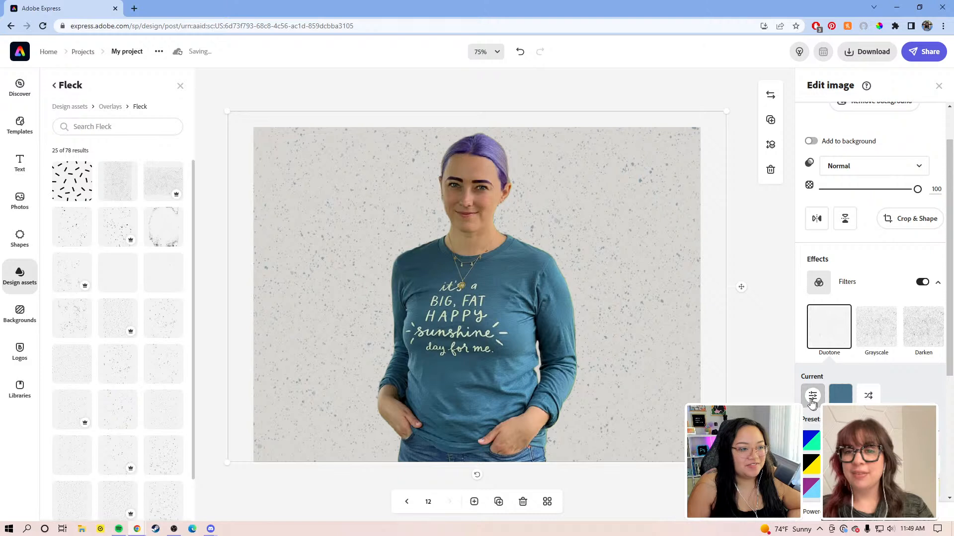
left_click(813, 396)
left_click(825, 322)
left_click_drag(827, 324, 836, 322)
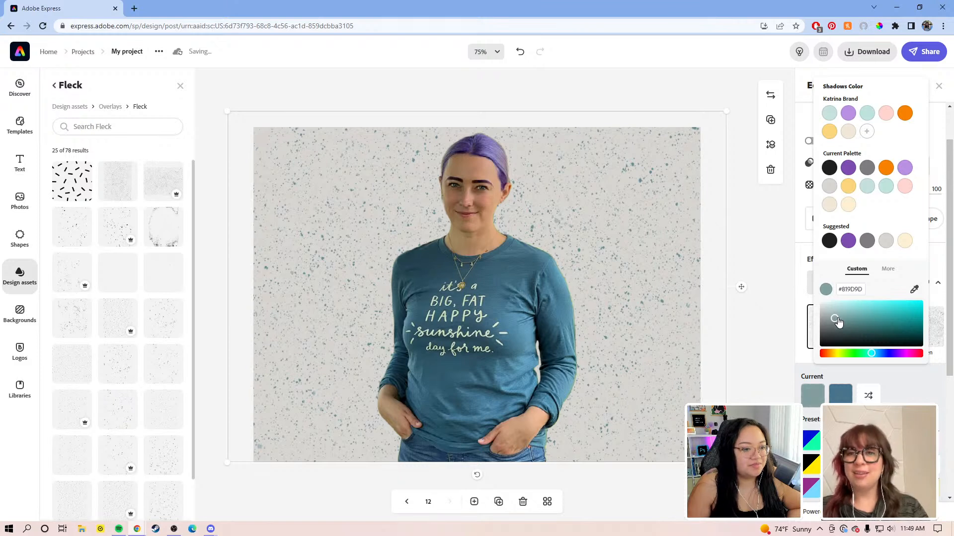
left_click(797, 290)
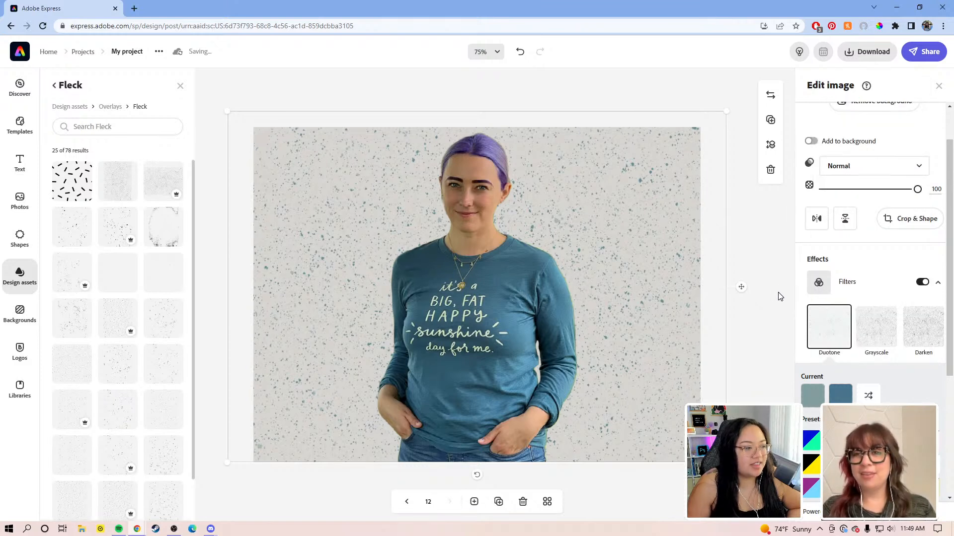
left_click(780, 296)
Step: Turn on enhancements for the woman's cutout with contrast 6, brightness 20, saturation 19, highlight -9, shadow -18 and warmth -8
left_click(530, 327)
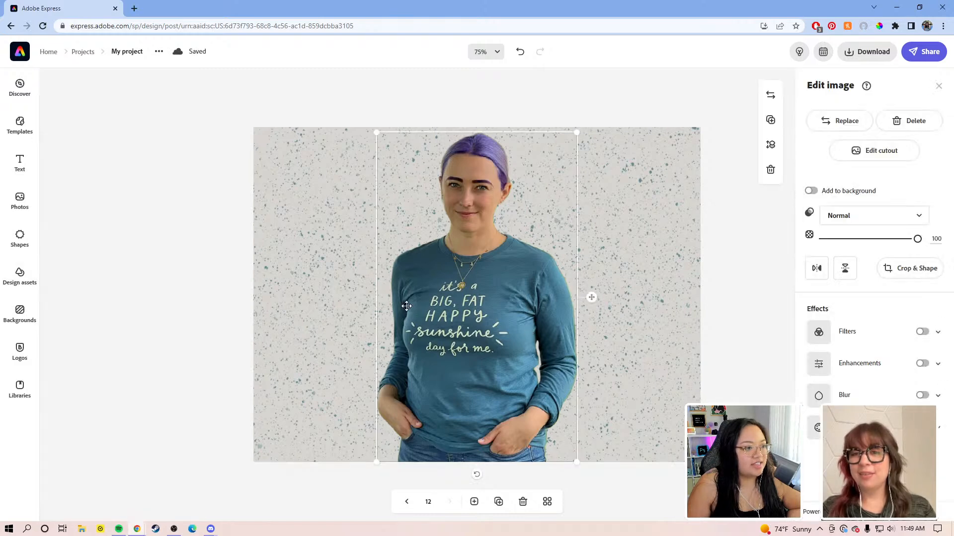
left_click(74, 281)
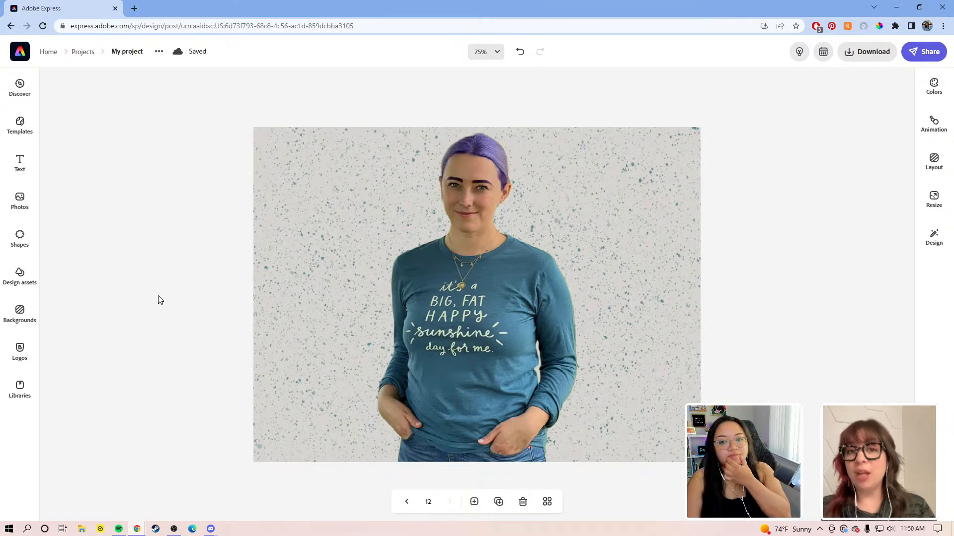
left_click(531, 297)
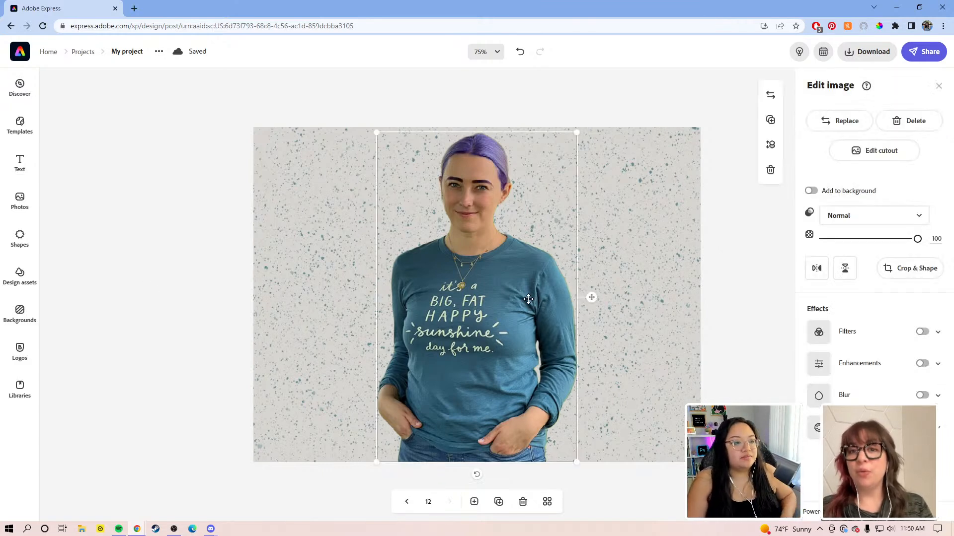
left_click(938, 363)
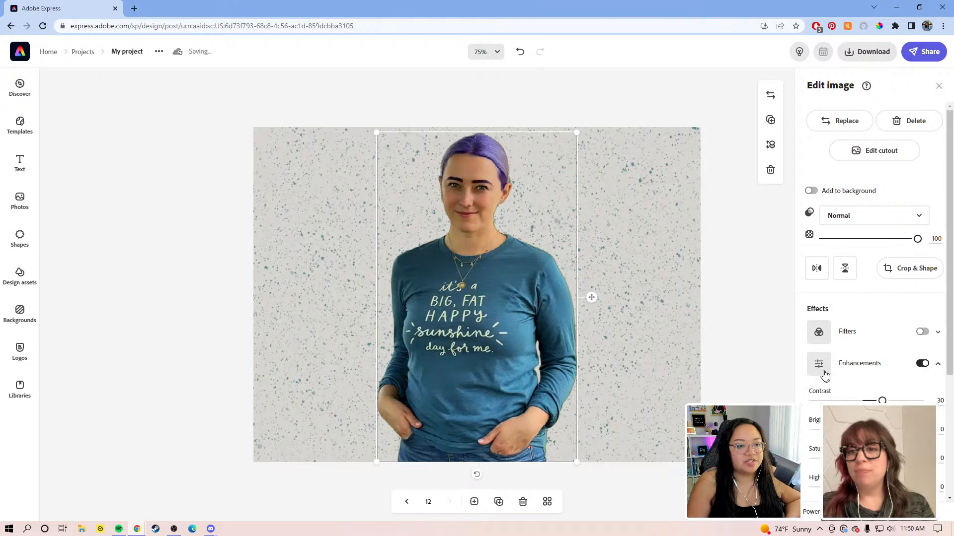
scroll(869, 358, "down", 2)
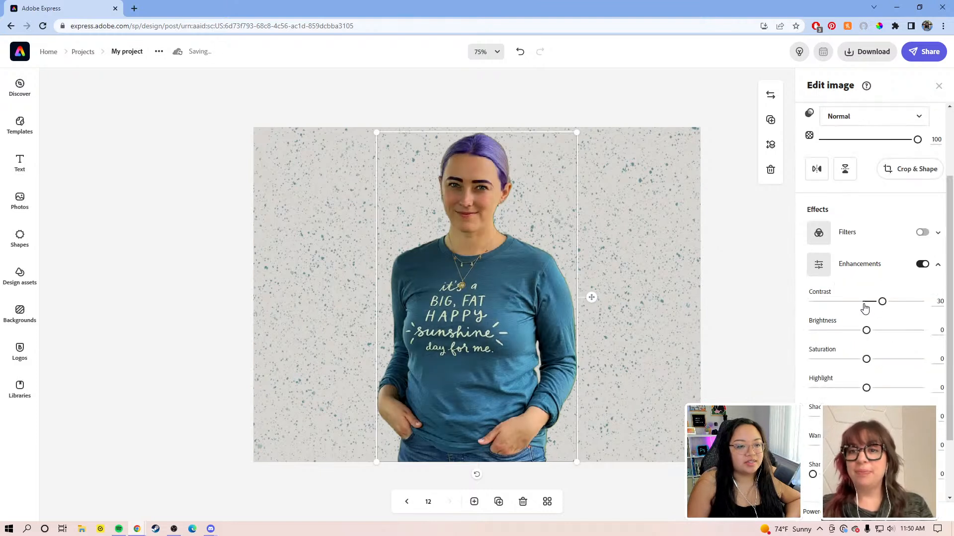
left_click_drag(866, 306, 864, 302)
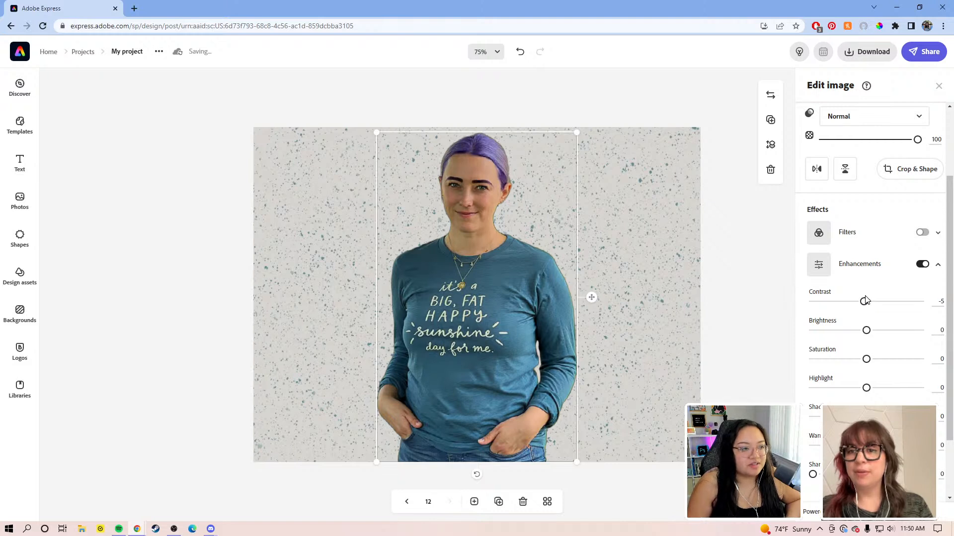
left_click_drag(864, 303, 857, 368)
scroll(878, 363, "down", 1)
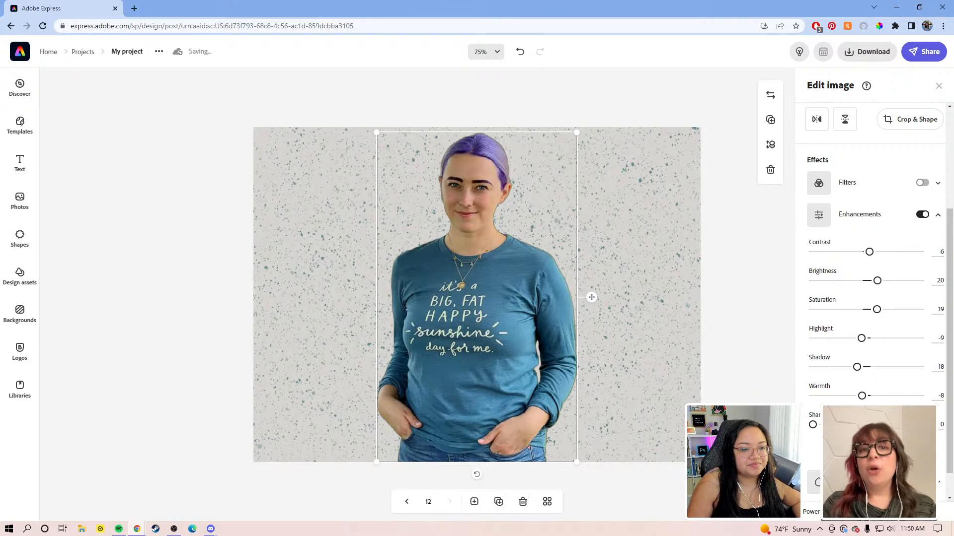
Step: Refine the cutout's enhancements to contrast 21, brightness 18, saturation 14, shadow -5, warmth 1 and sharpening 3
left_click_drag(817, 425, 819, 425)
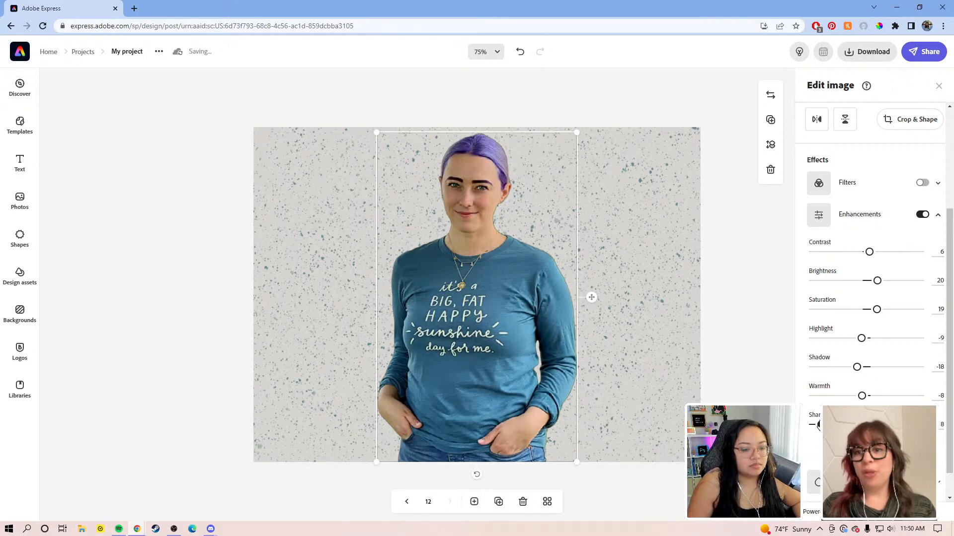
left_click_drag(870, 252, 877, 257)
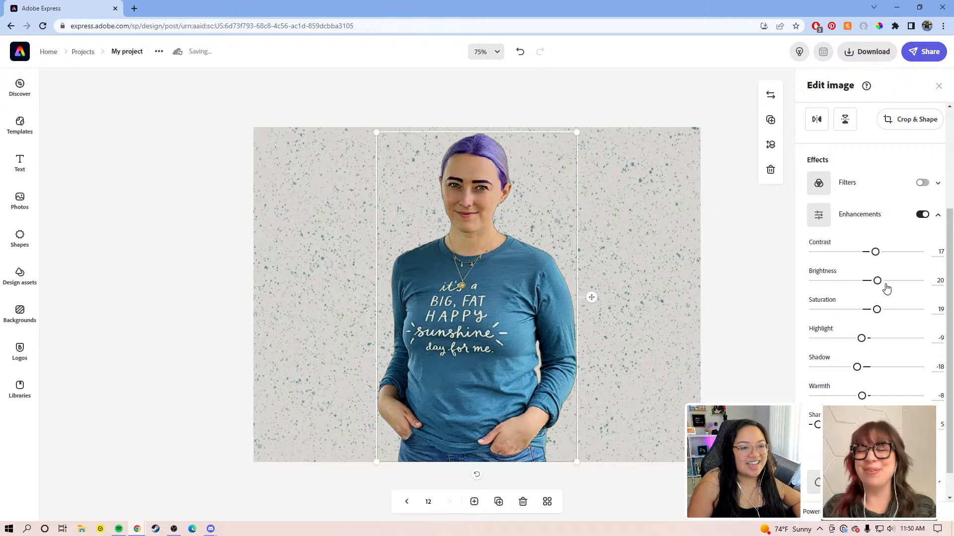
left_click_drag(877, 281, 875, 311)
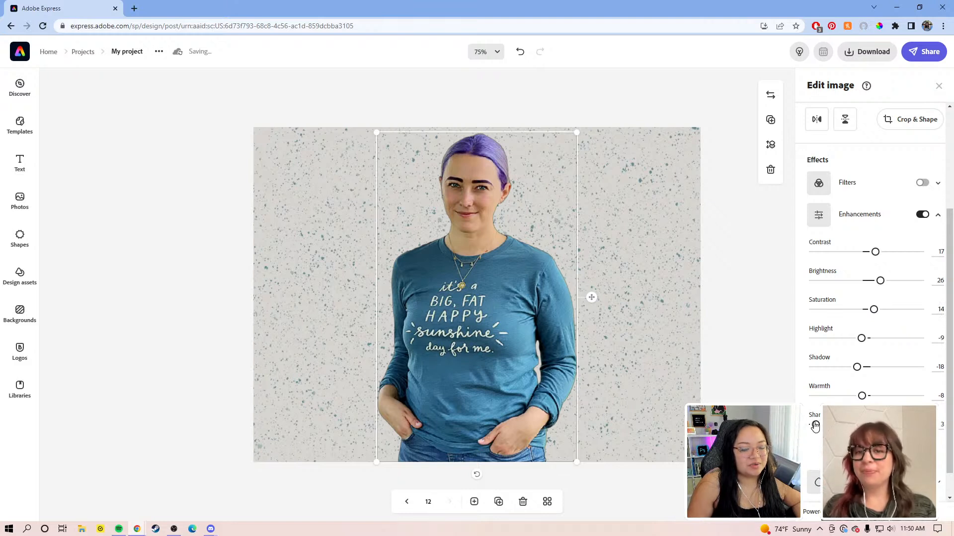
left_click_drag(857, 367, 864, 370)
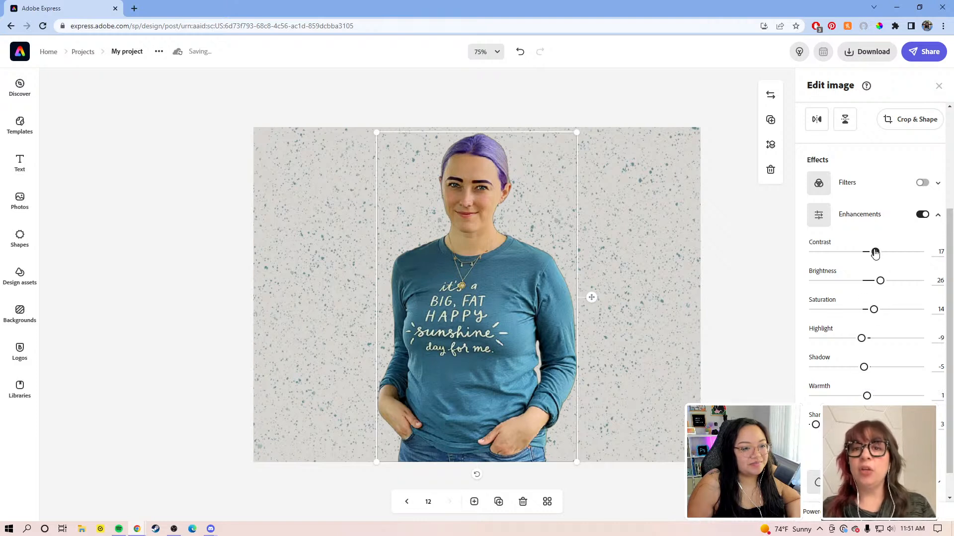
left_click_drag(875, 251, 874, 282)
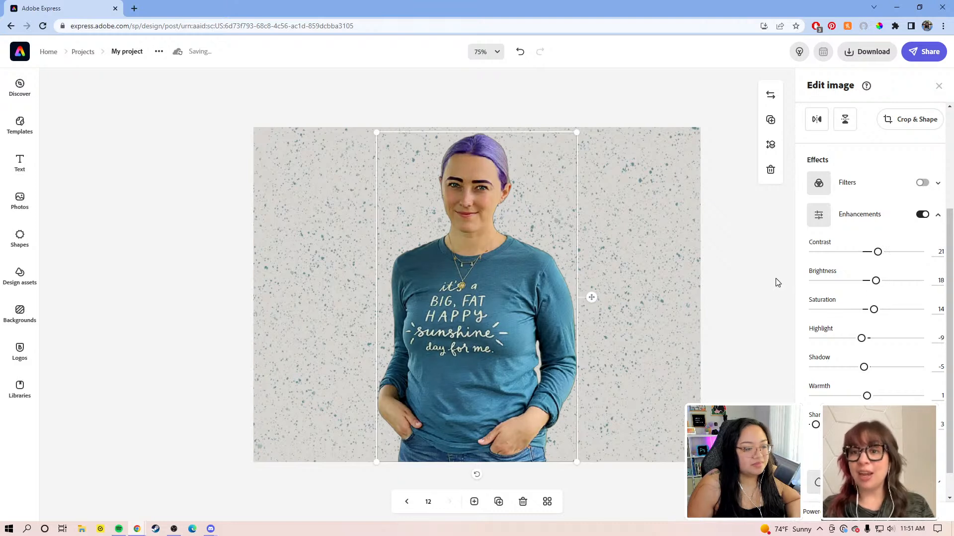
left_click(776, 278)
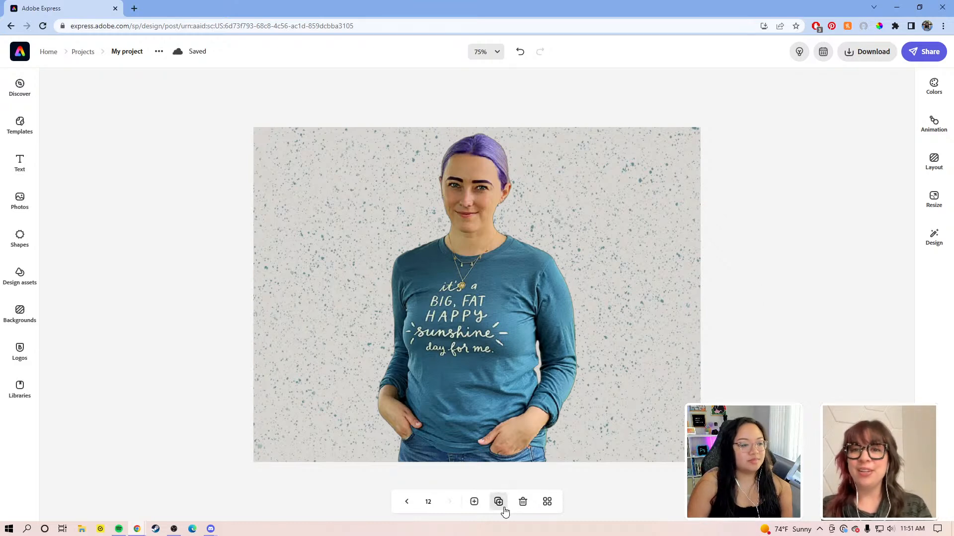
Step: Duplicate the shirt page and add the photo of the woman in the yellow shirt from the Jordandené library
left_click(498, 503)
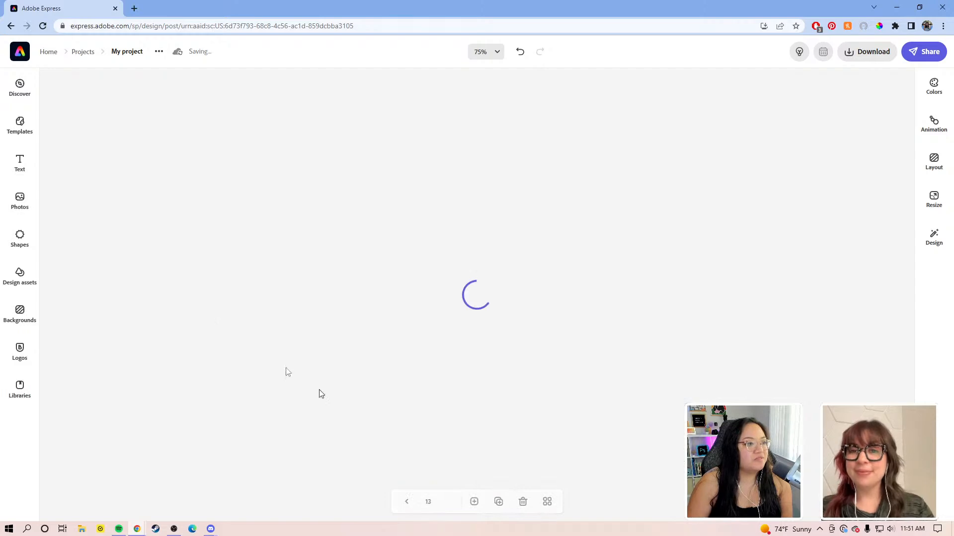
left_click(31, 389)
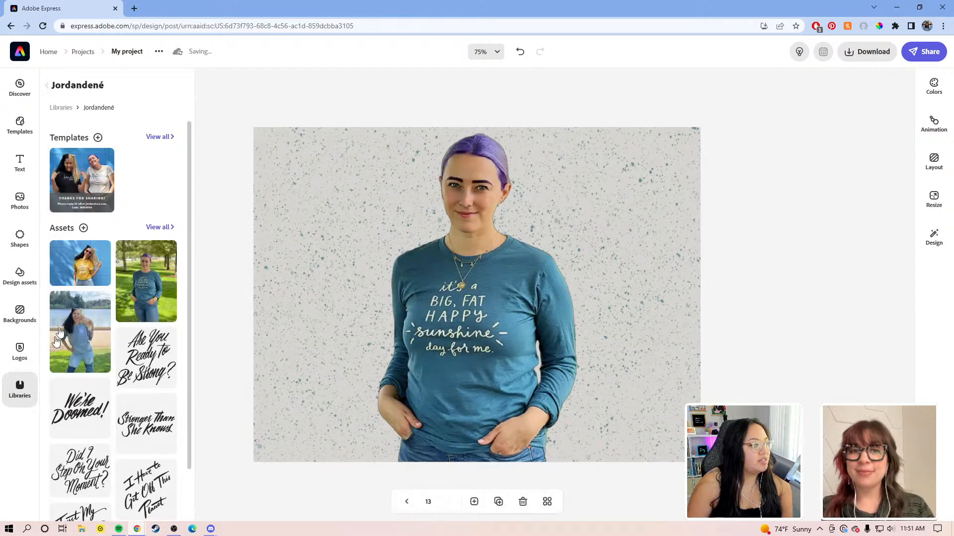
left_click(93, 267)
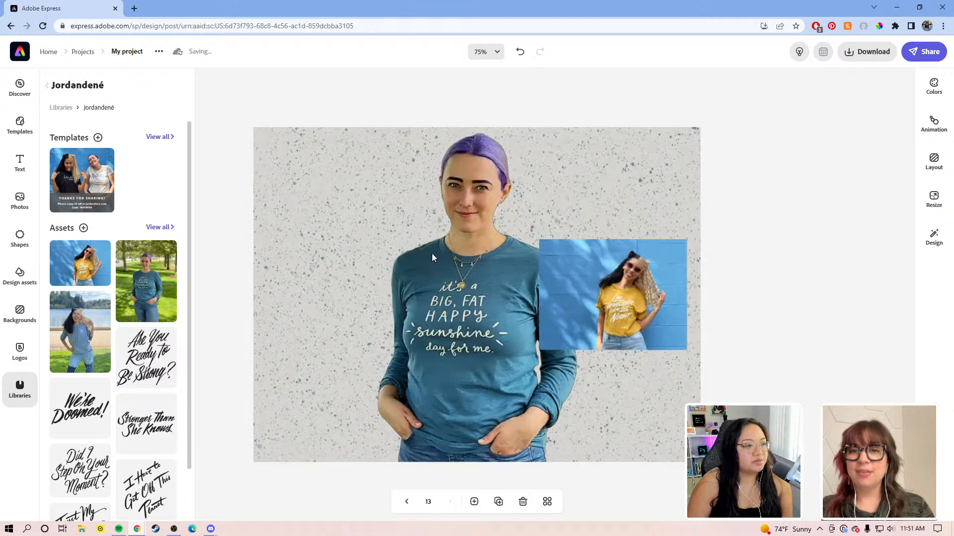
Step: Delete the blue-shirt cutout and the speckled overlay from the duplicated page, and move the yellow-shirt photo to the page's lower middle
left_click(430, 254)
key("Delete")
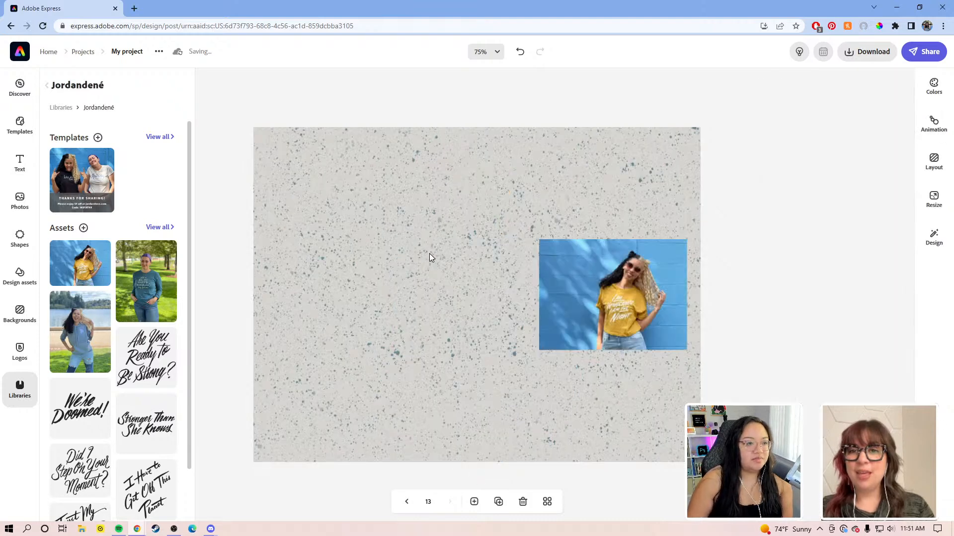
left_click(593, 300)
left_click_drag(593, 300, 417, 333)
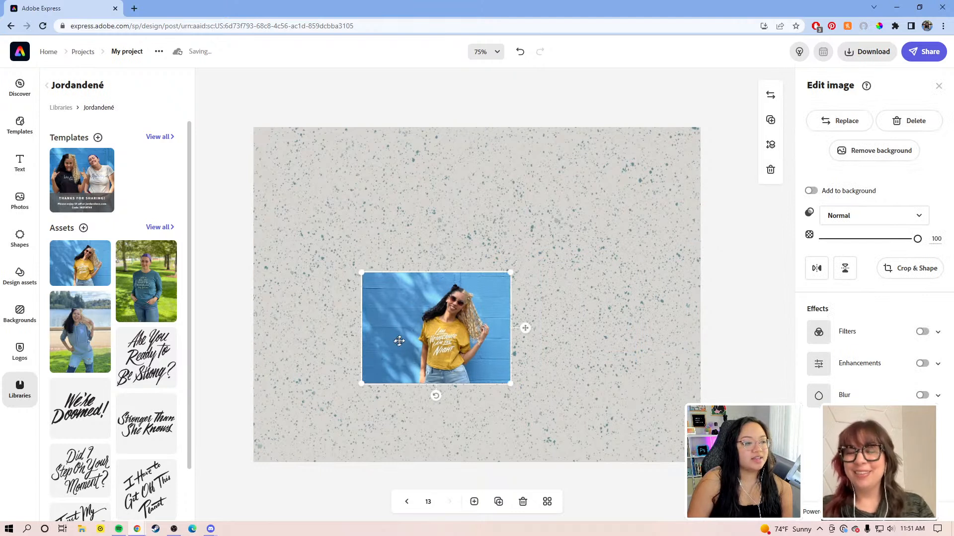
left_click_drag(455, 336, 456, 345)
left_click(591, 292)
key("Delete")
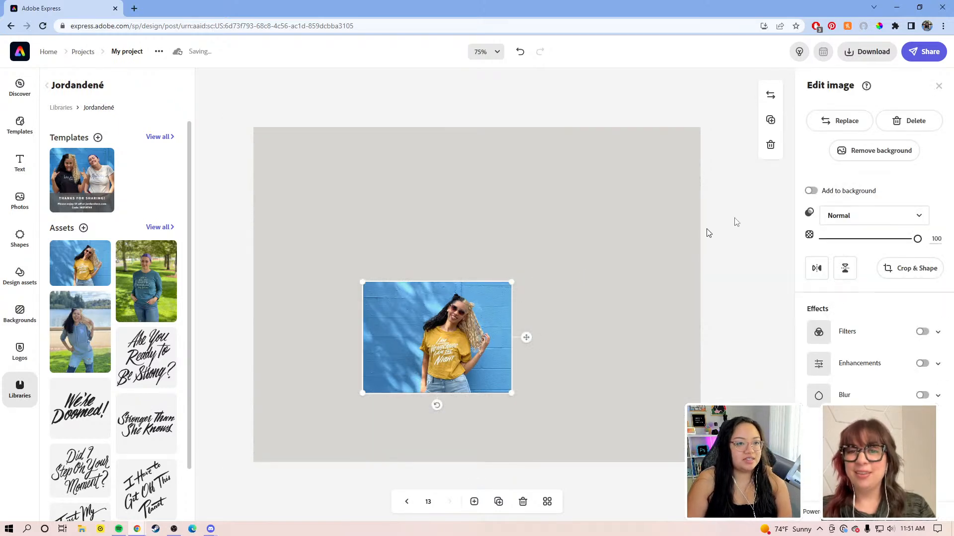
Step: Add the yellow-shirt photo to the page background and detach it again so it nearly fills the page
left_click(811, 190)
left_click(811, 183)
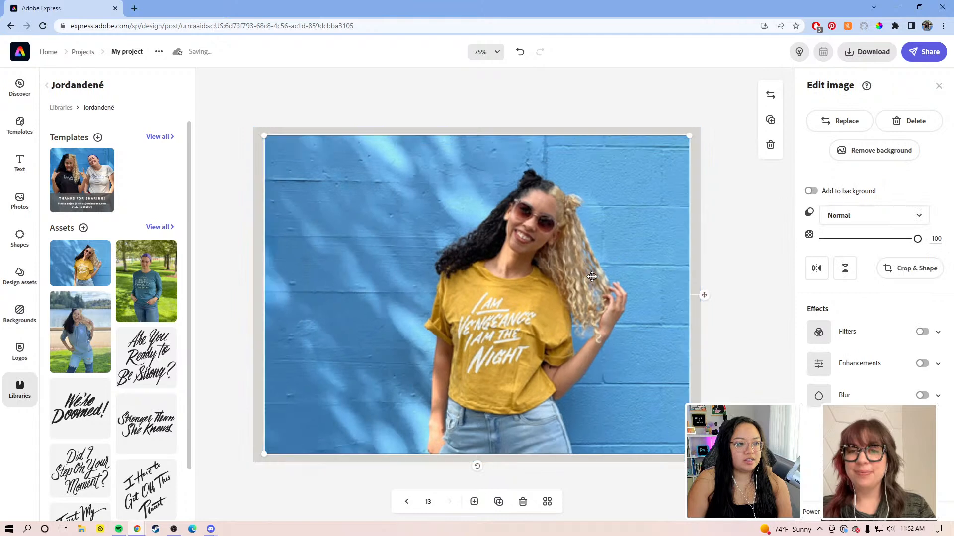
Step: Duplicate the yellow-shirt photo and remove the background from the copy
left_click(770, 120)
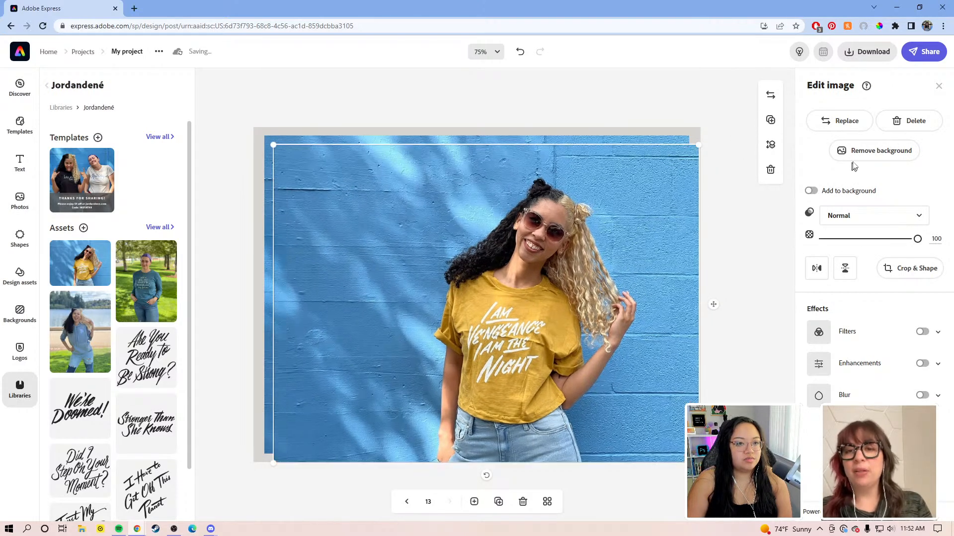
left_click(847, 154)
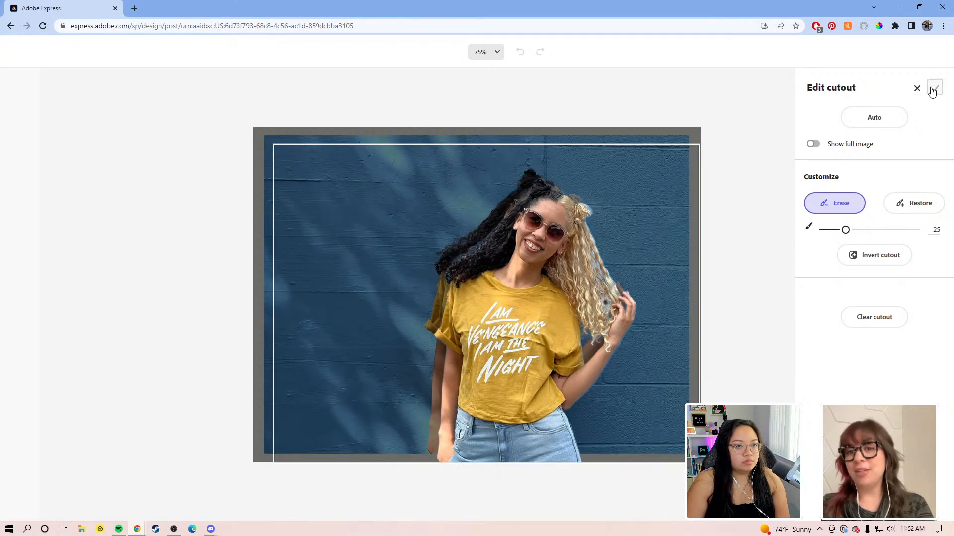
left_click(932, 90)
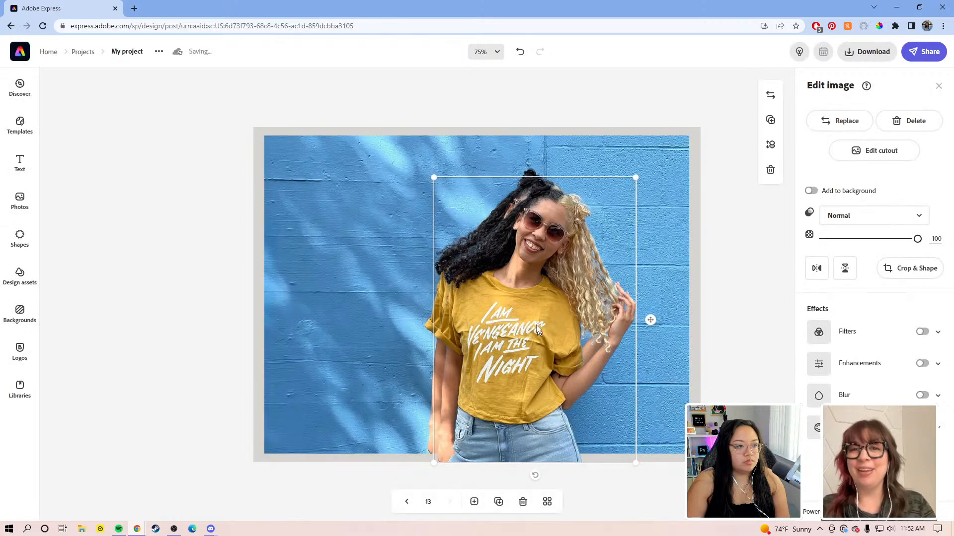
Step: Add the original yellow-shirt photo to the page background and move the cutout over the same woman in it
left_click(650, 252)
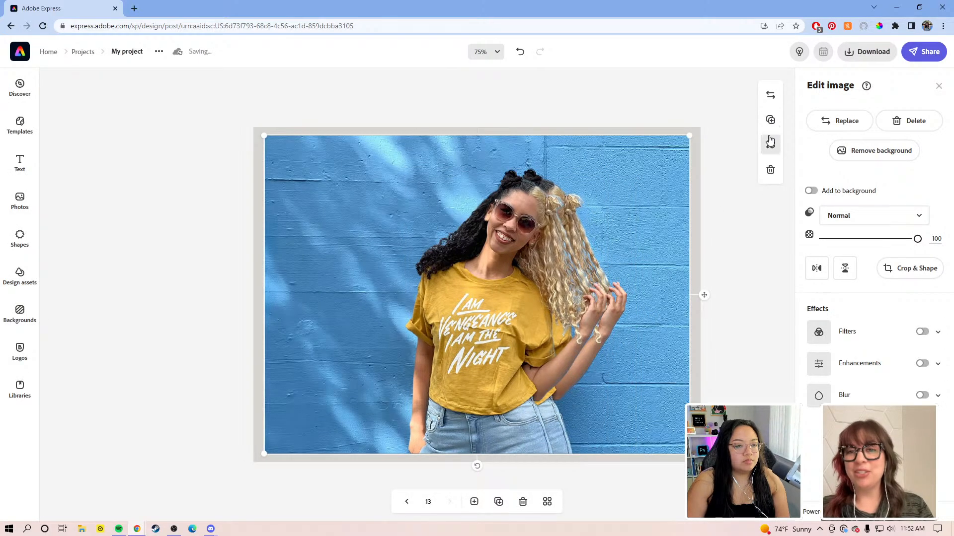
left_click(811, 191)
left_click_drag(535, 289, 552, 279)
left_click(541, 432)
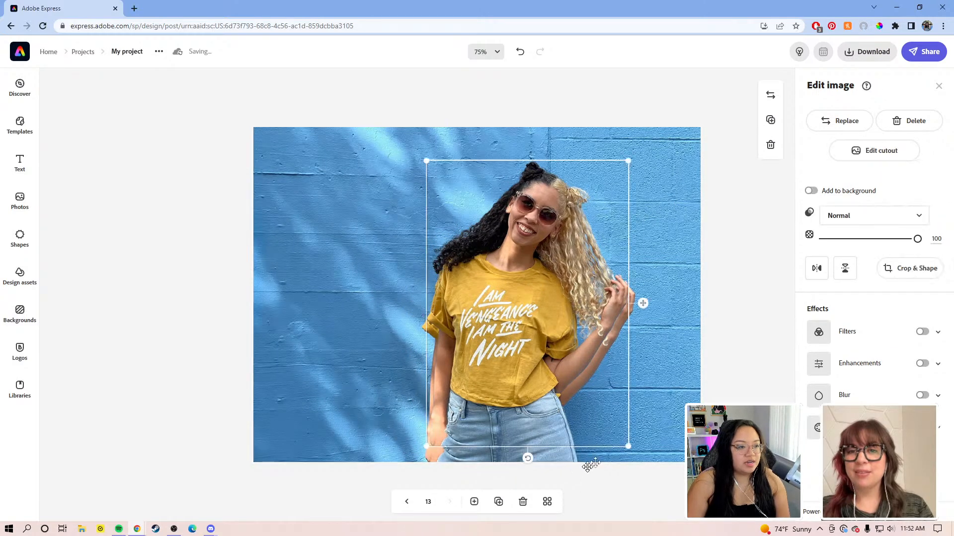
Step: Enlarge the cutout slightly and nudge it until it fully covers the woman in the background photo
left_click_drag(629, 446, 643, 453)
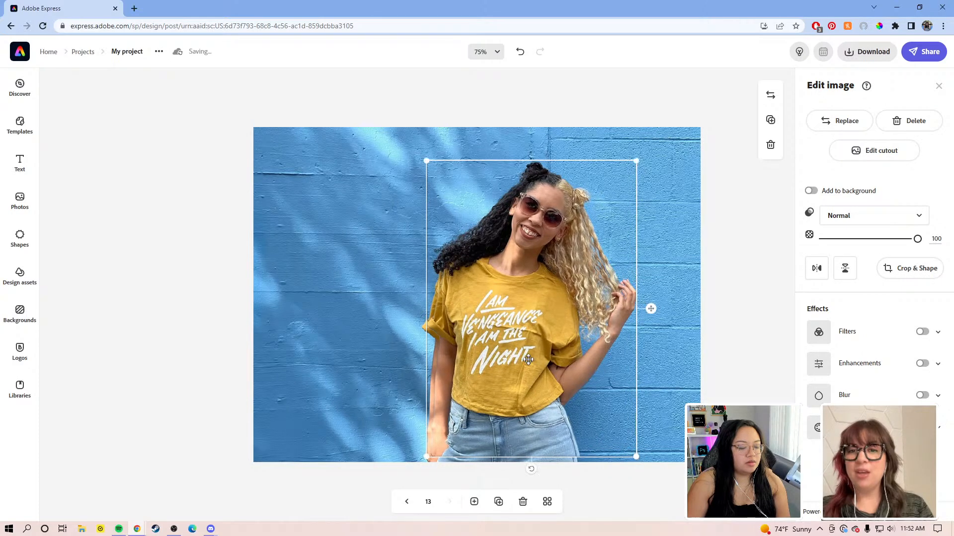
left_click_drag(527, 359, 522, 359)
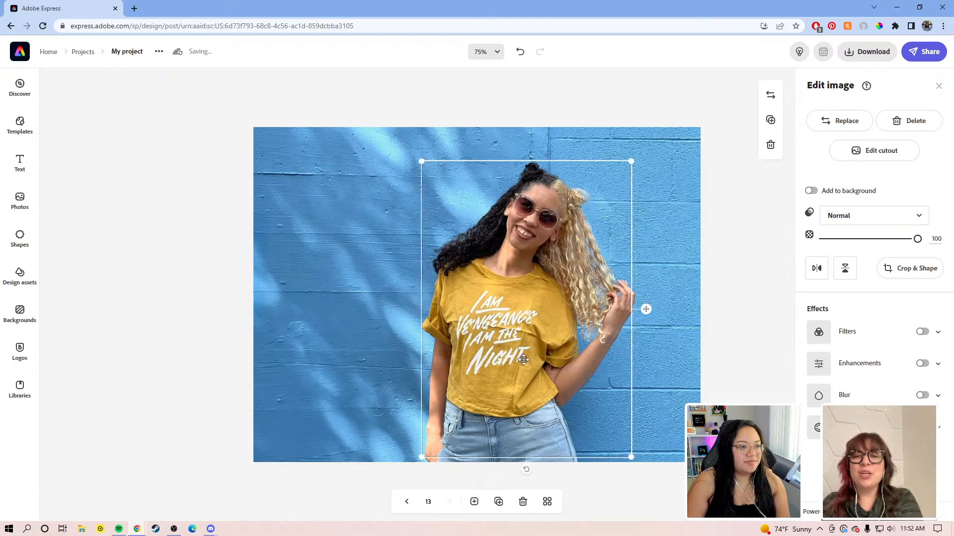
left_click_drag(630, 157, 633, 157)
left_click_drag(523, 344, 524, 344)
left_click_drag(422, 162, 419, 159)
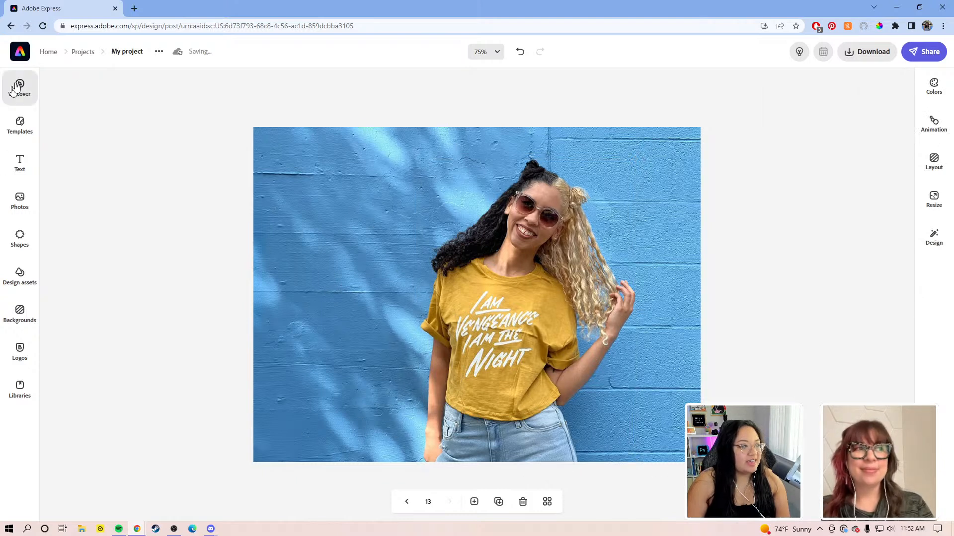
Step: Add the bold black zigzag overlay from the 90s Abstract overlays and enlarge it to cover the page behind the cutout
left_click(27, 268)
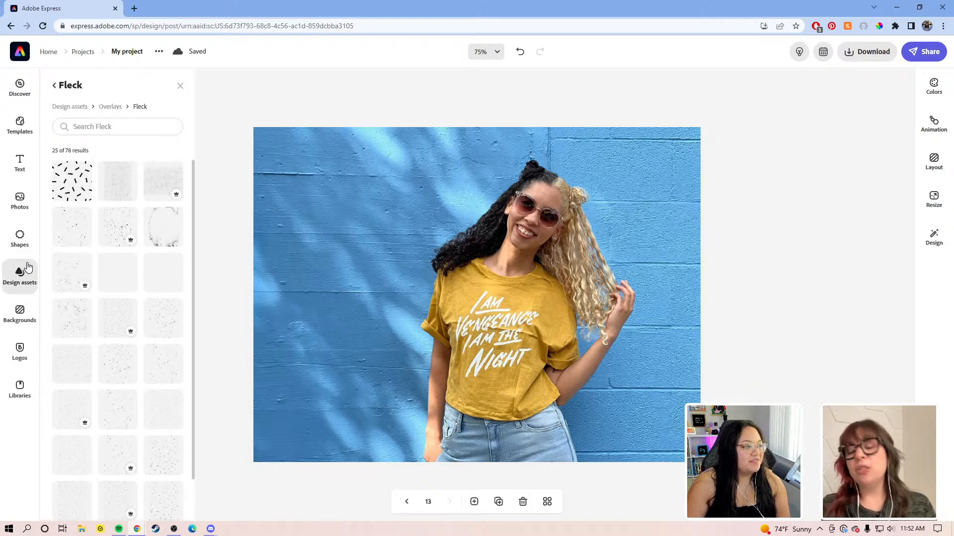
left_click(111, 106)
scroll(140, 338, "down", 5)
scroll(140, 338, "down", 1)
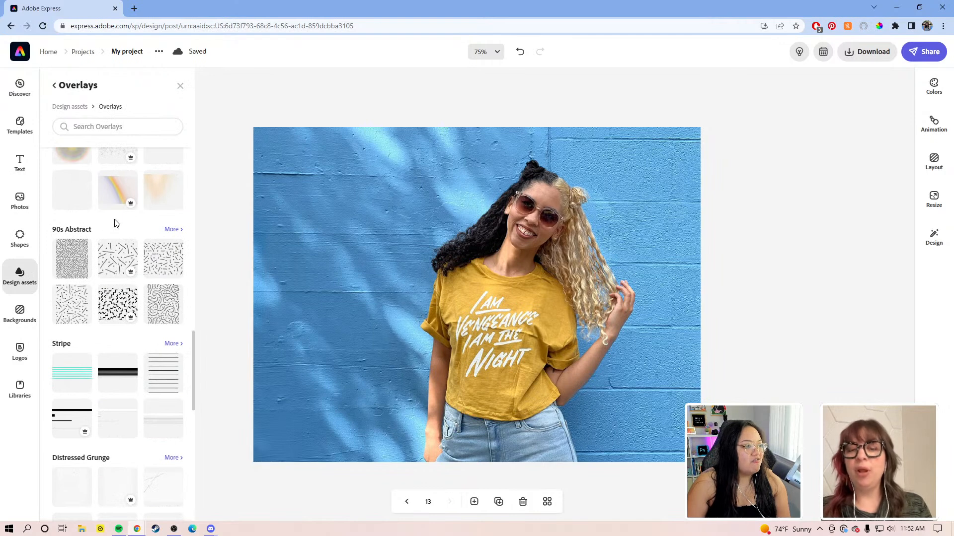
left_click(117, 306)
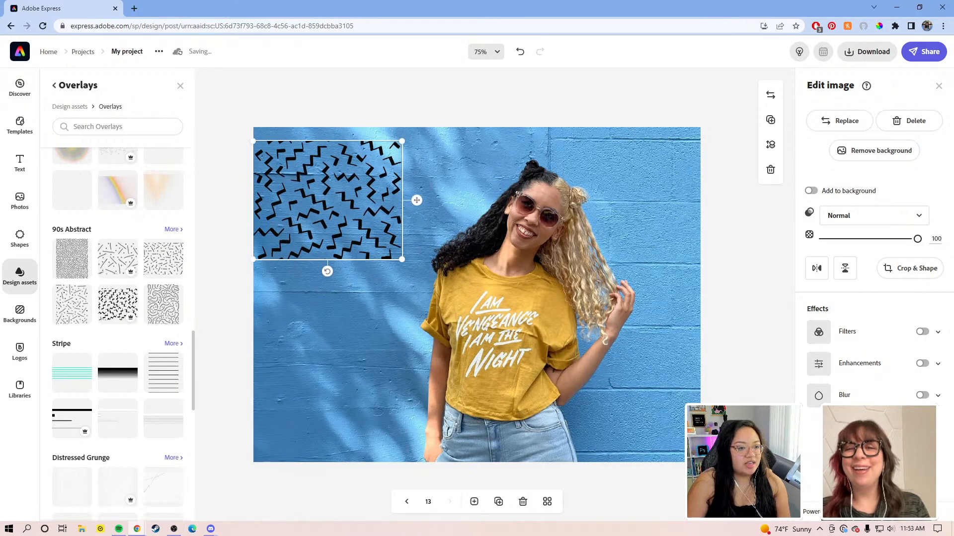
left_click_drag(401, 259, 721, 515)
left_click_drag(285, 239, 275, 215)
Step: Blend the zigzag overlay with Multiply at 56 opacity, slightly enlarged and centred horizontally on the page
left_click(825, 212)
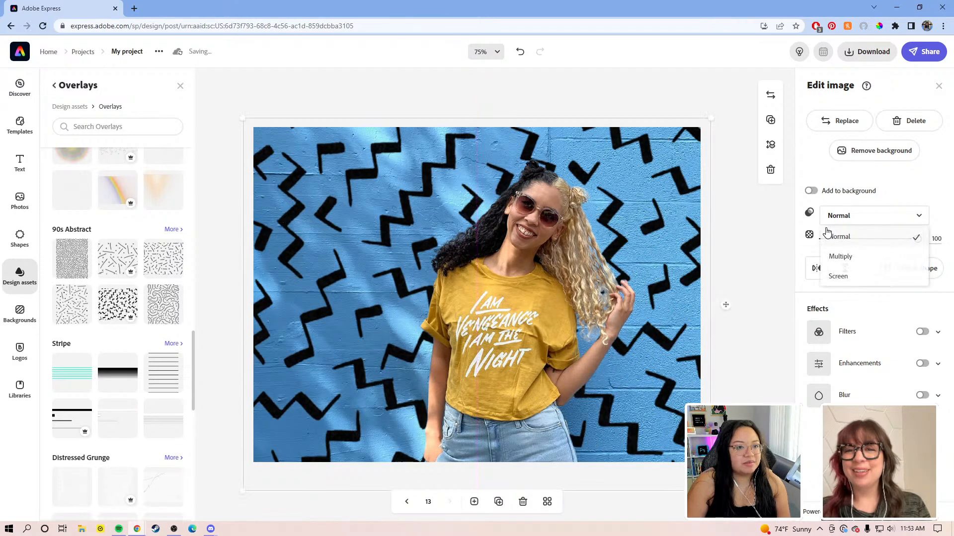
left_click(875, 257)
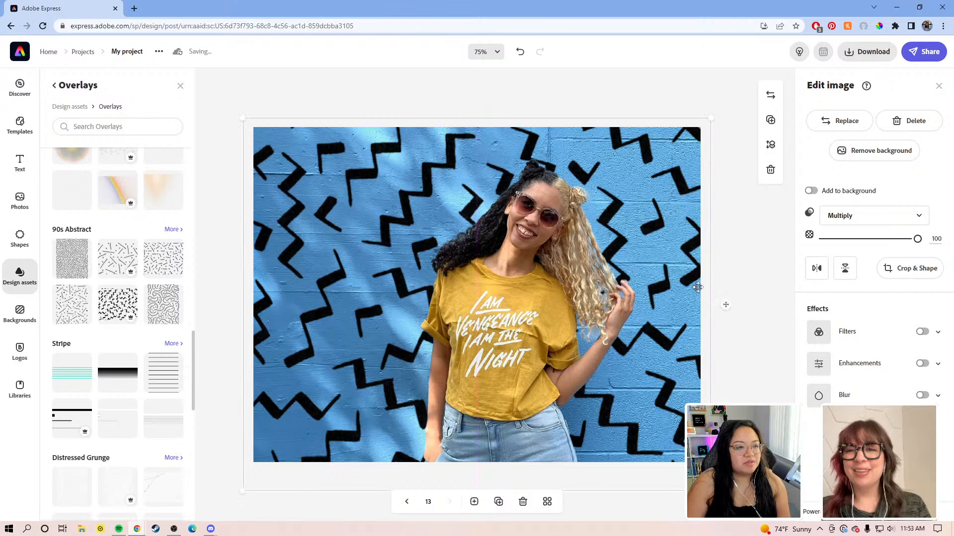
left_click_drag(917, 239, 857, 243)
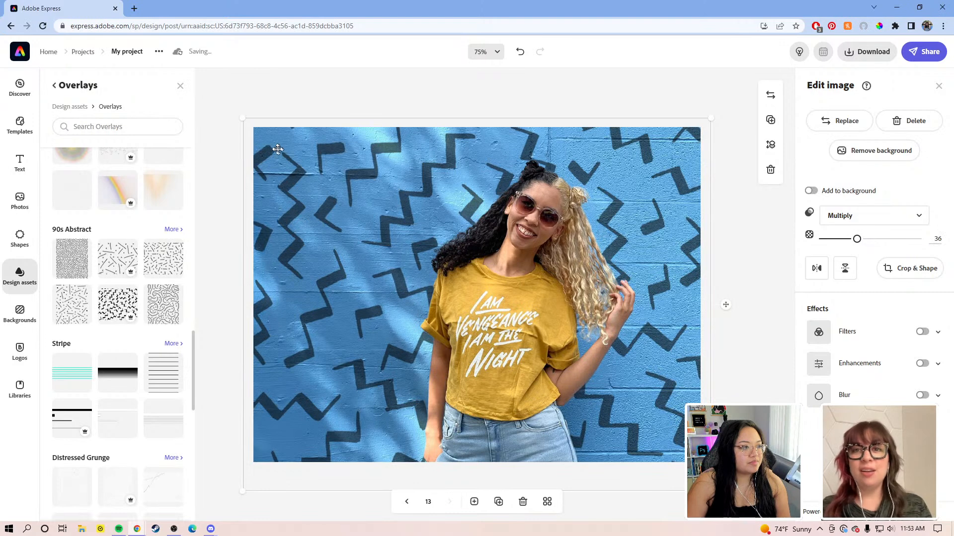
left_click_drag(242, 117, 238, 111)
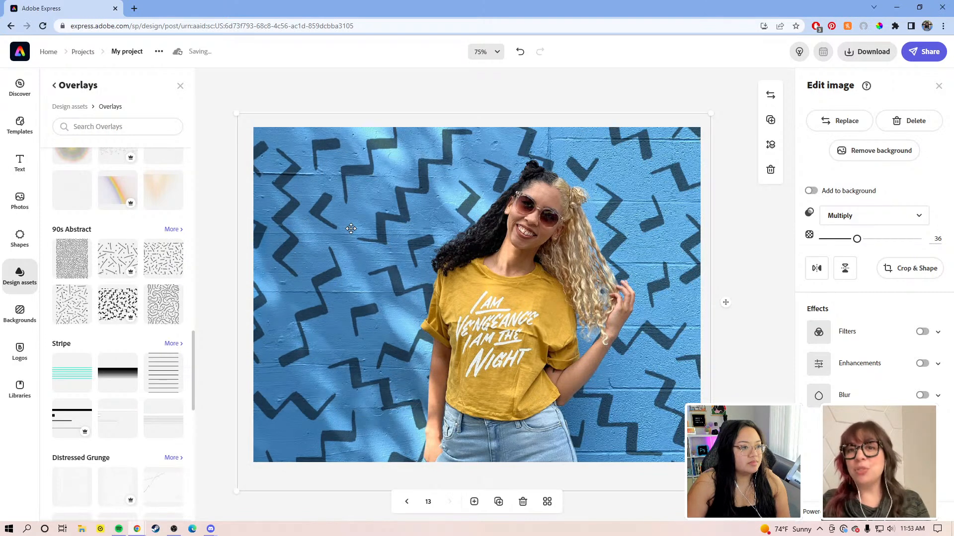
left_click_drag(351, 227, 355, 227)
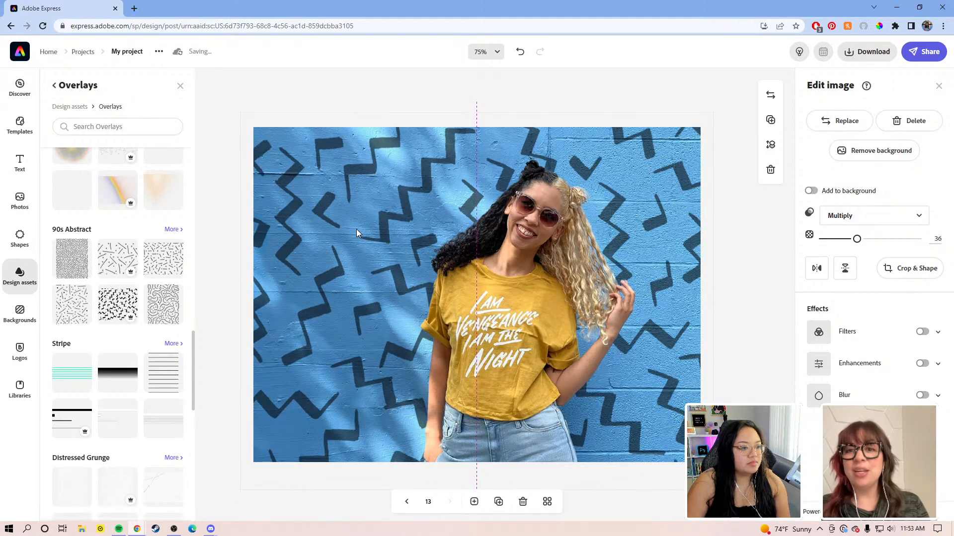
left_click_drag(856, 240, 878, 246)
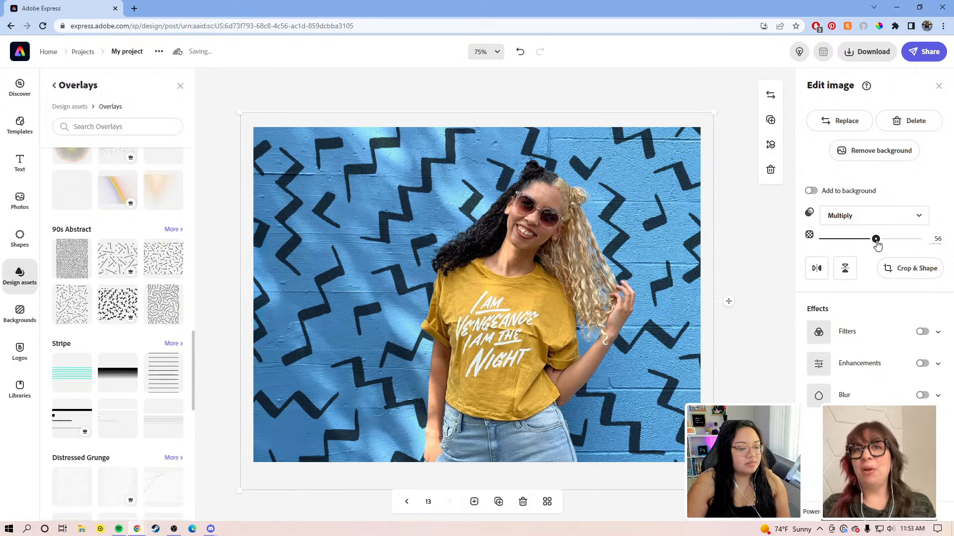
left_click(723, 244)
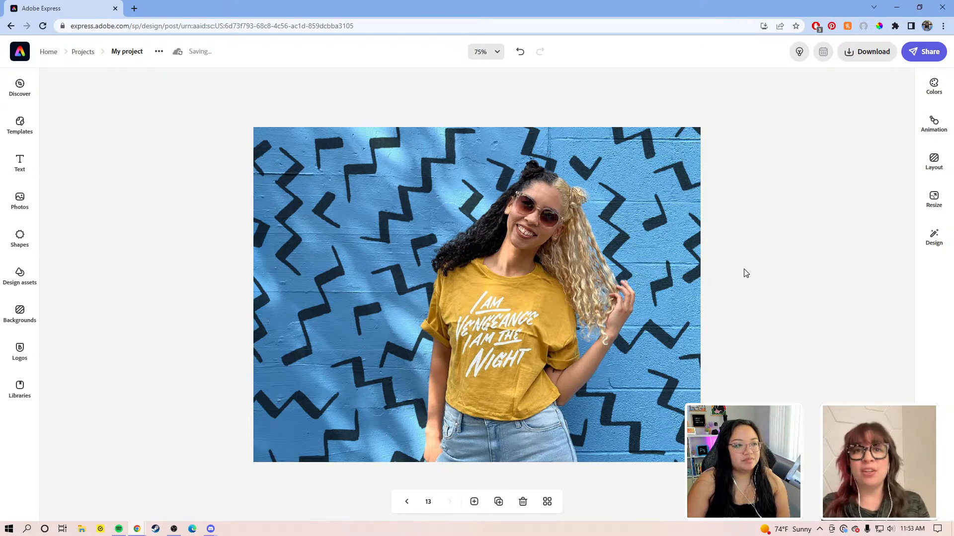
Step: Browse the full 90s Abstract overlay collection and delete the zigzag overlay from the page
left_click(25, 268)
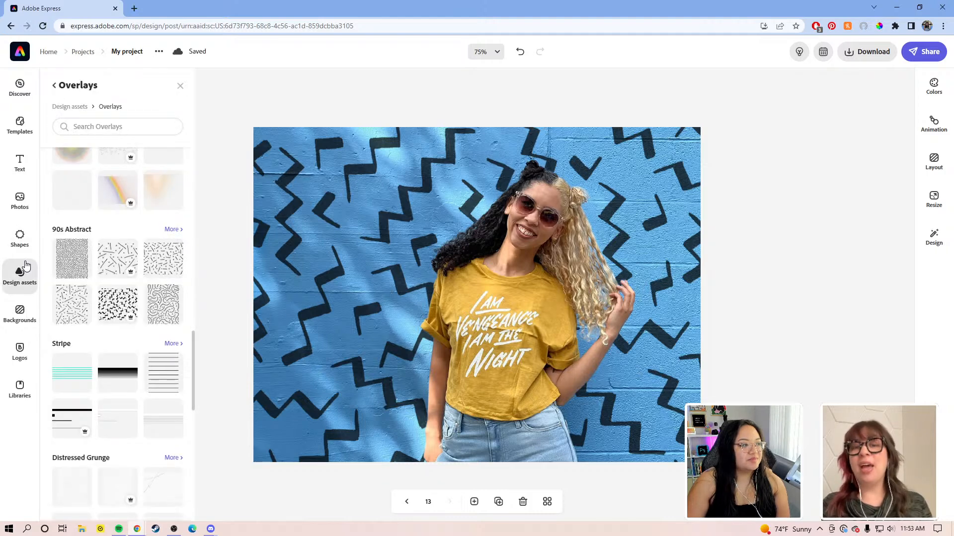
left_click(173, 230)
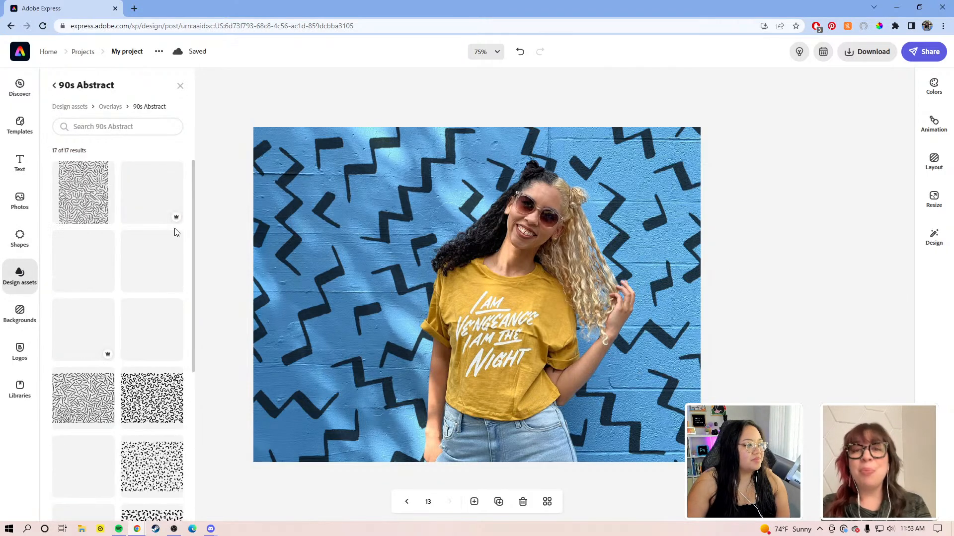
scroll(112, 296, "down", 3)
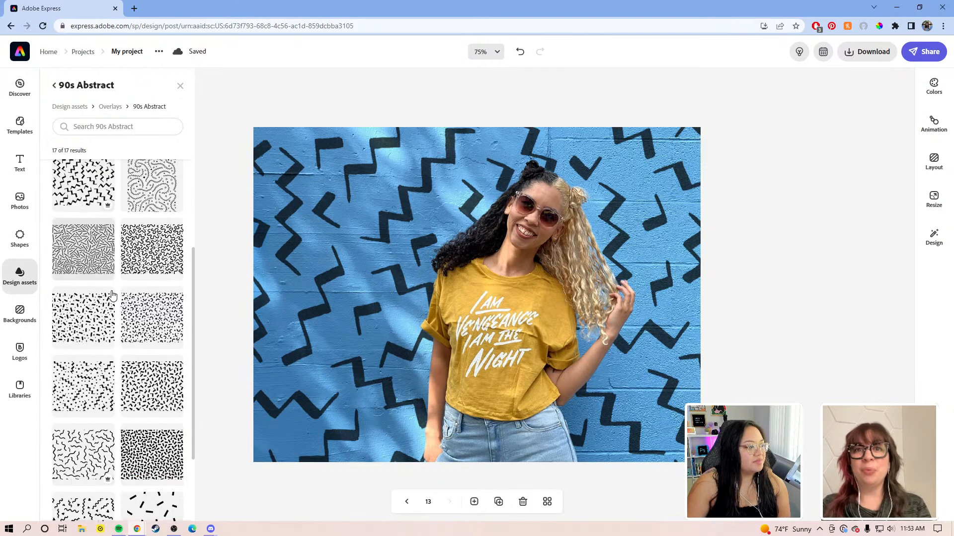
scroll(112, 295, "down", 2)
scroll(113, 278, "up", 2)
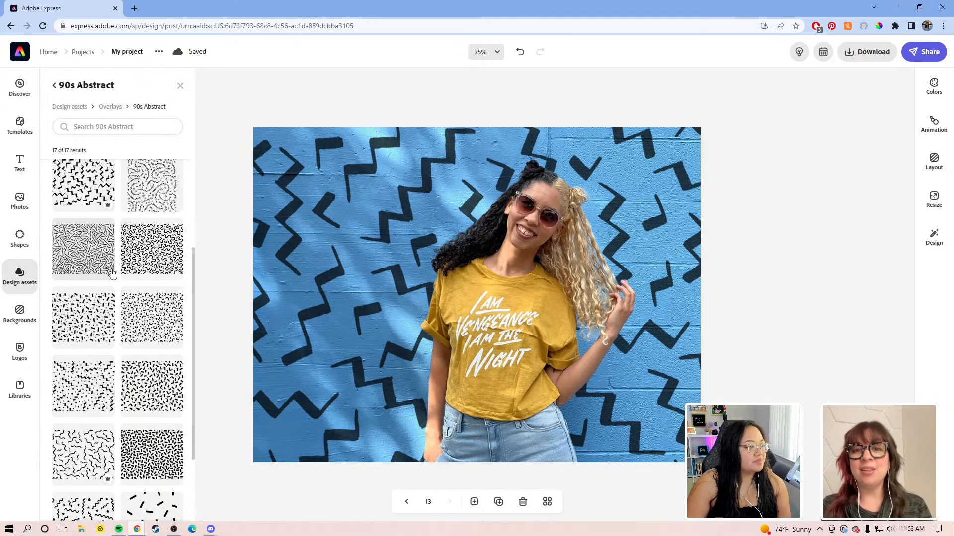
scroll(112, 270, "up", 3)
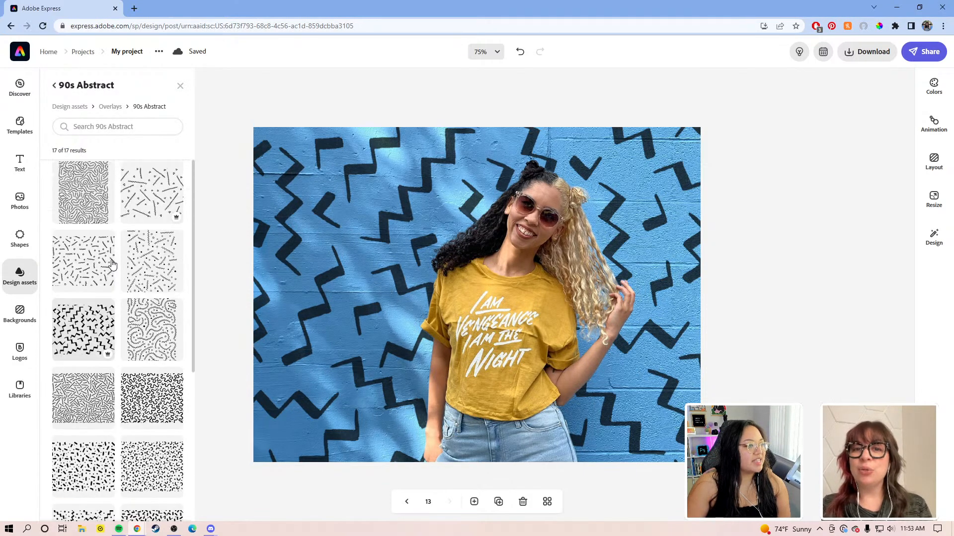
left_click(274, 214)
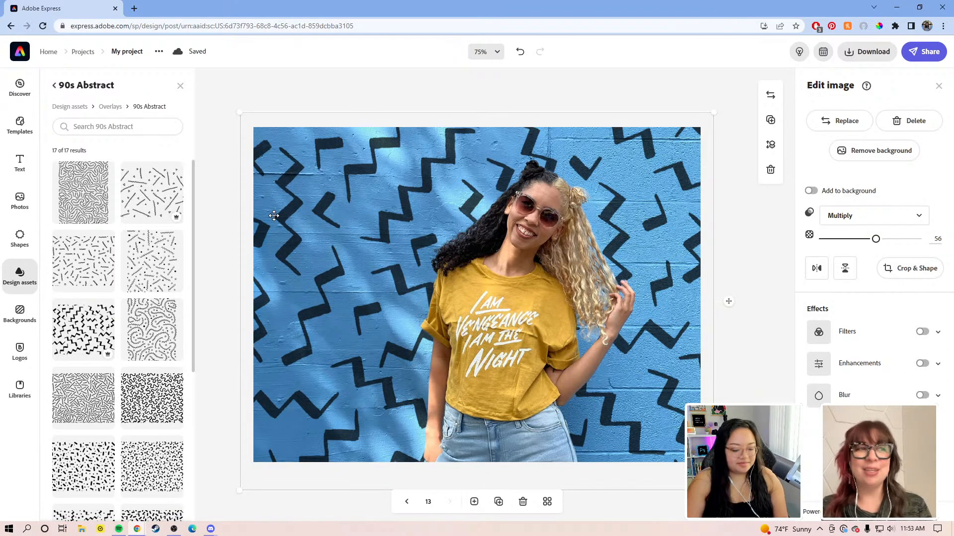
key("Delete")
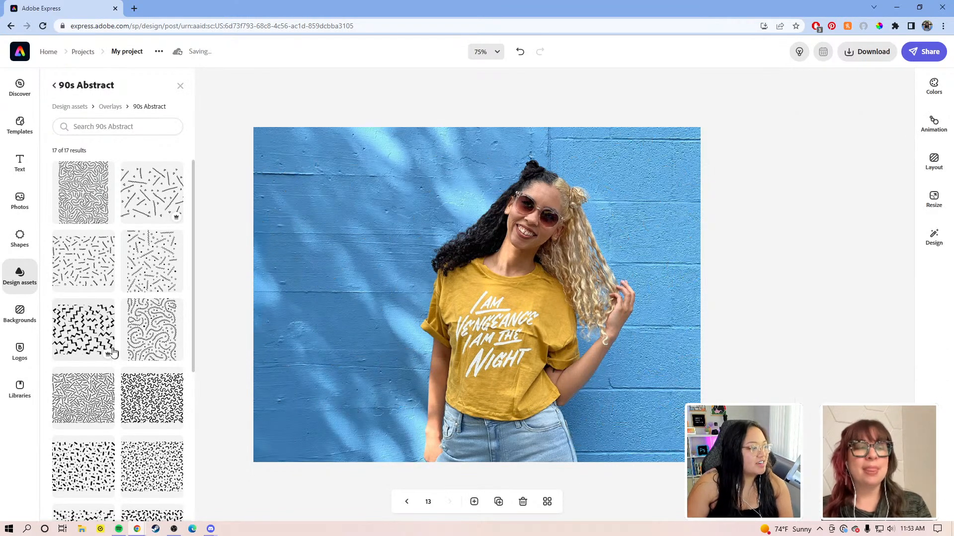
Step: Add the 90s Abstract overlay with zigzags and dots and enlarge it to cover the page behind the cutout
scroll(116, 363, "down", 2)
scroll(121, 384, "down", 2)
left_click_drag(75, 343, 302, 157)
left_click_drag(342, 189, 745, 519)
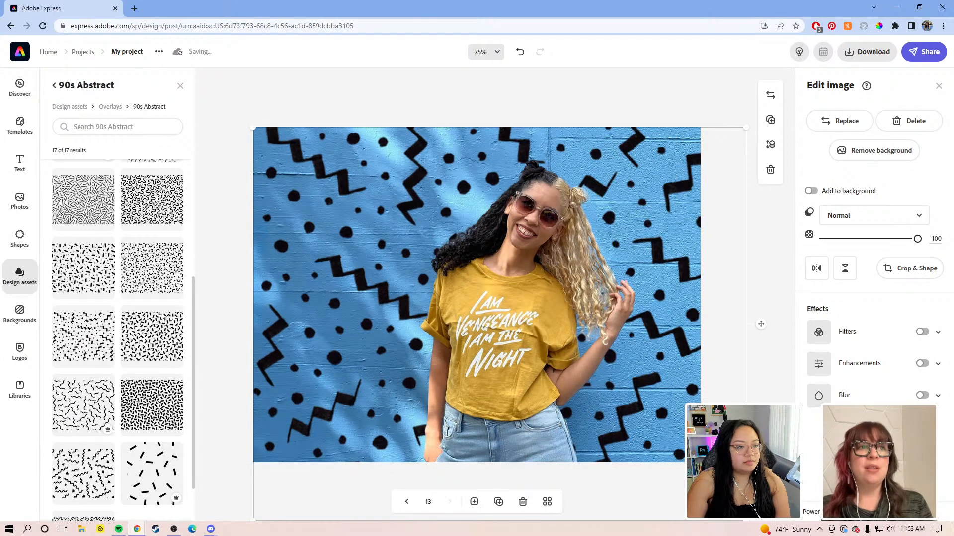
Step: Set the zigzag-and-dots overlay to Multiply, lower its opacity and shift its pattern slightly across the wall
left_click(864, 216)
left_click(858, 255)
mouse_move(894, 240)
left_mouse_down()
mouse_move(871, 241)
mouse_move(880, 240)
left_mouse_up()
left_click_drag(677, 183, 653, 189)
left_click(603, 84)
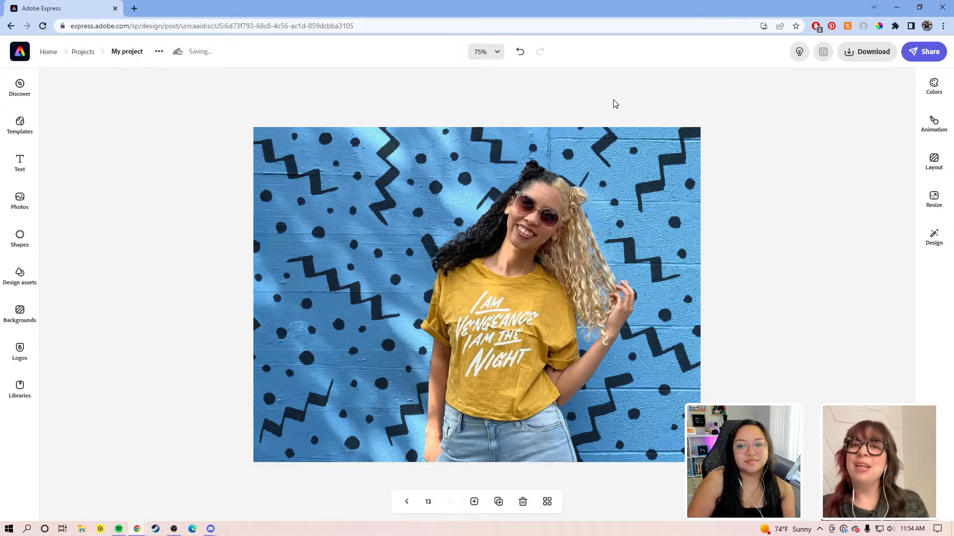
Step: Review the all-pages overview and compare the blue-shirt page 12 with the yellow-shirt page 13
left_click(546, 502)
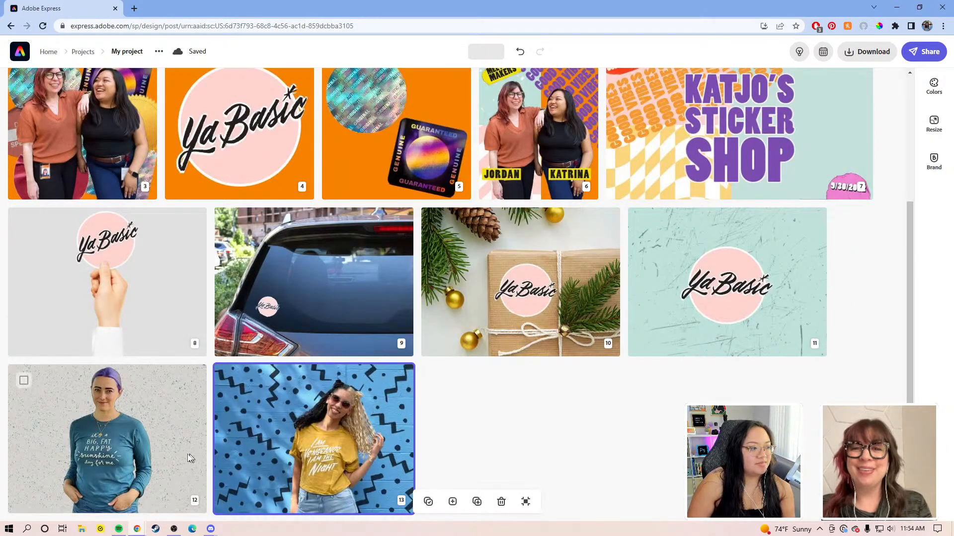
left_click(180, 439)
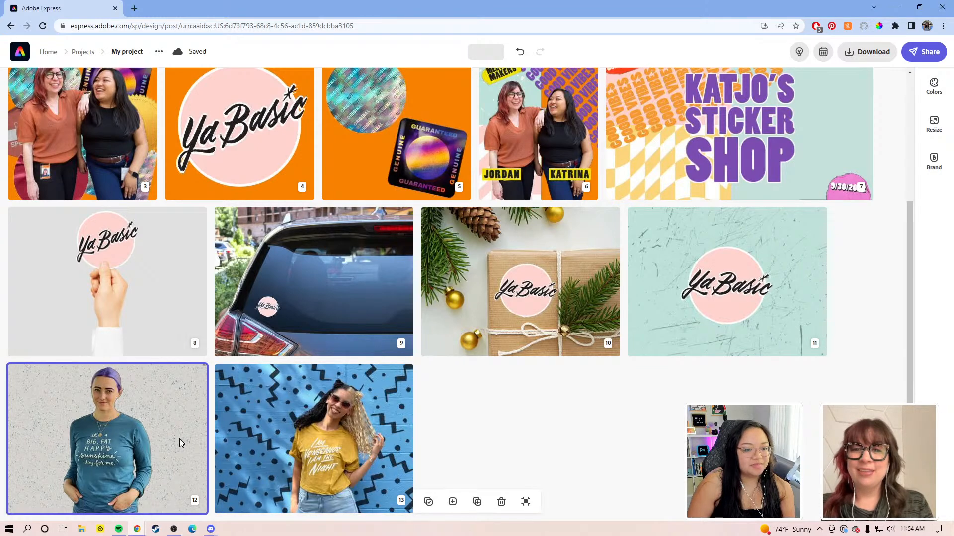
double_click(179, 439)
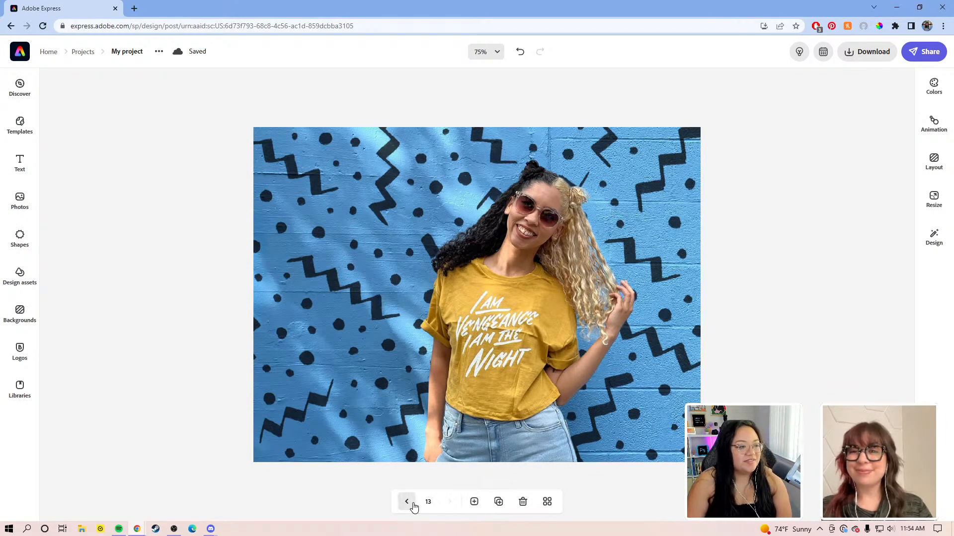
left_click(413, 504)
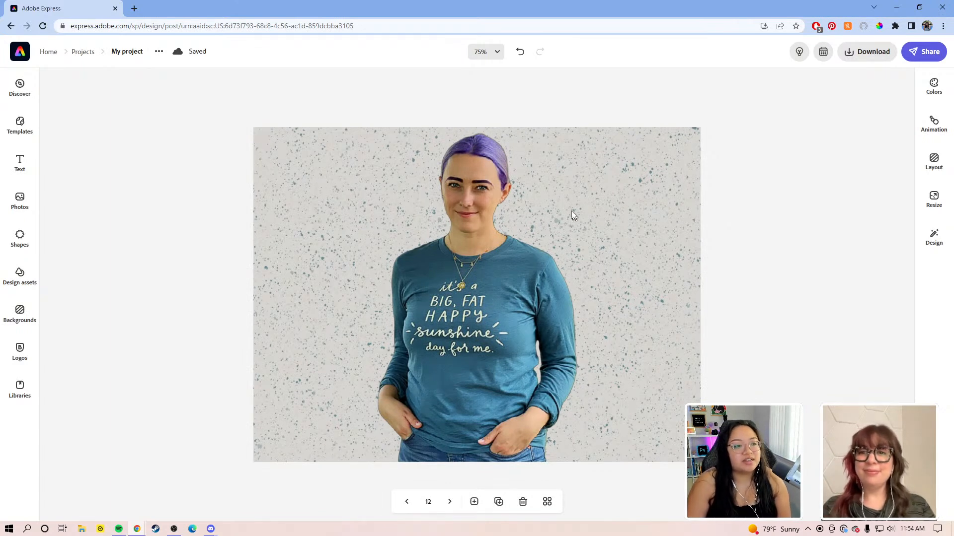
left_click(449, 502)
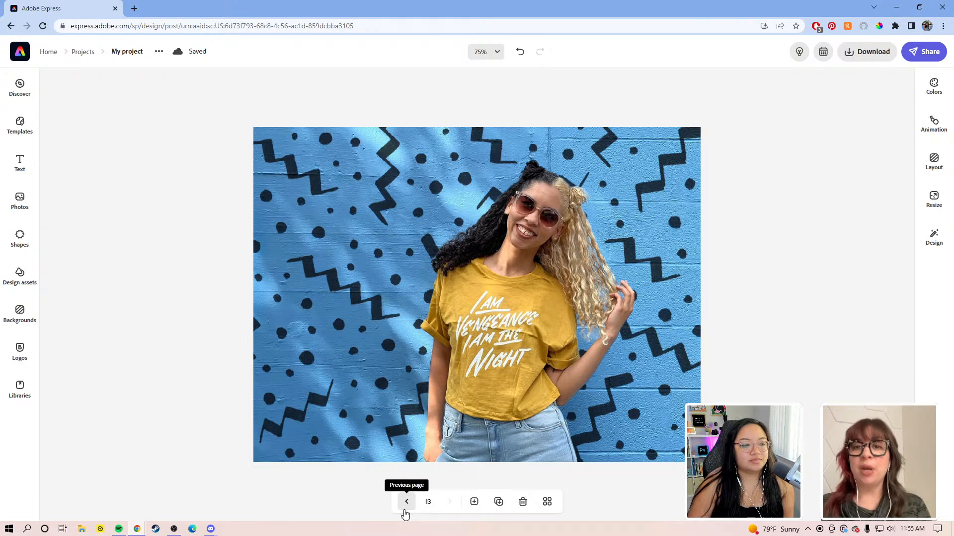
left_click(406, 503)
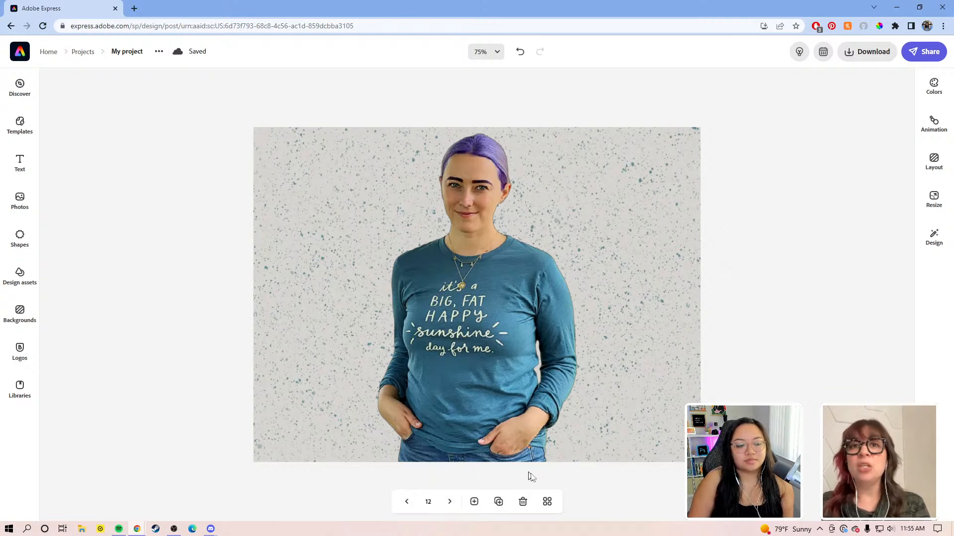
left_click(547, 503)
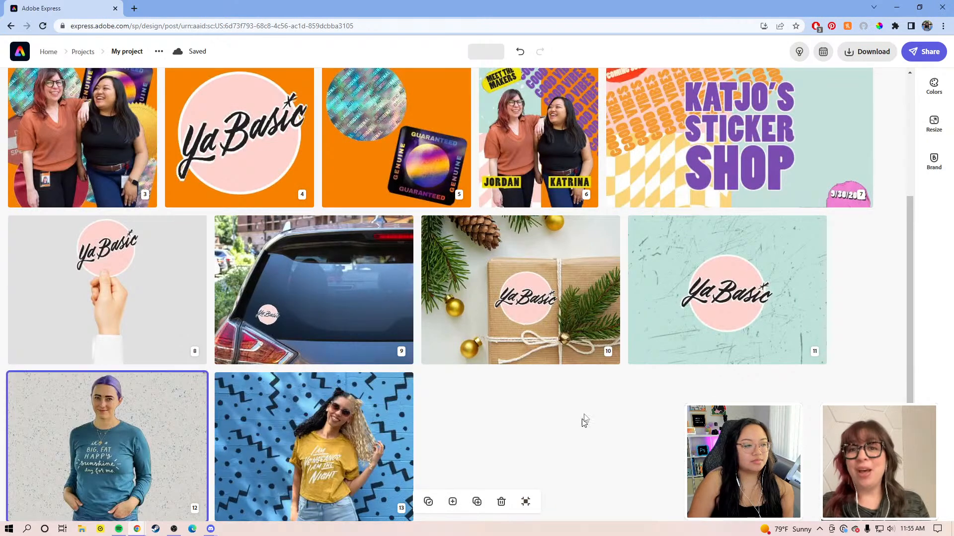